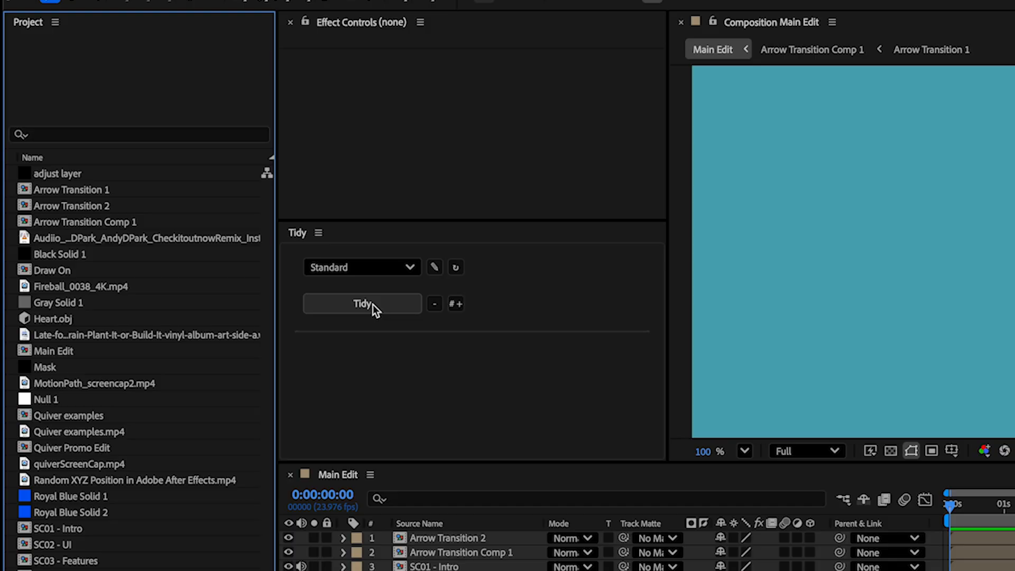
Try organizing the project items into folders with Tidy's Standard preset, and undo the sorting
click(246, 257)
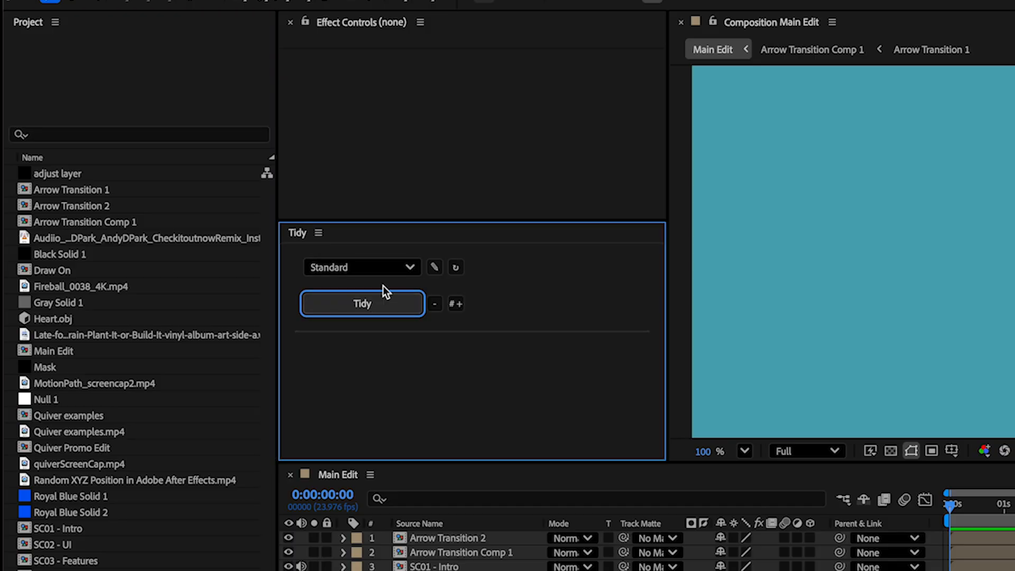
click(350, 306)
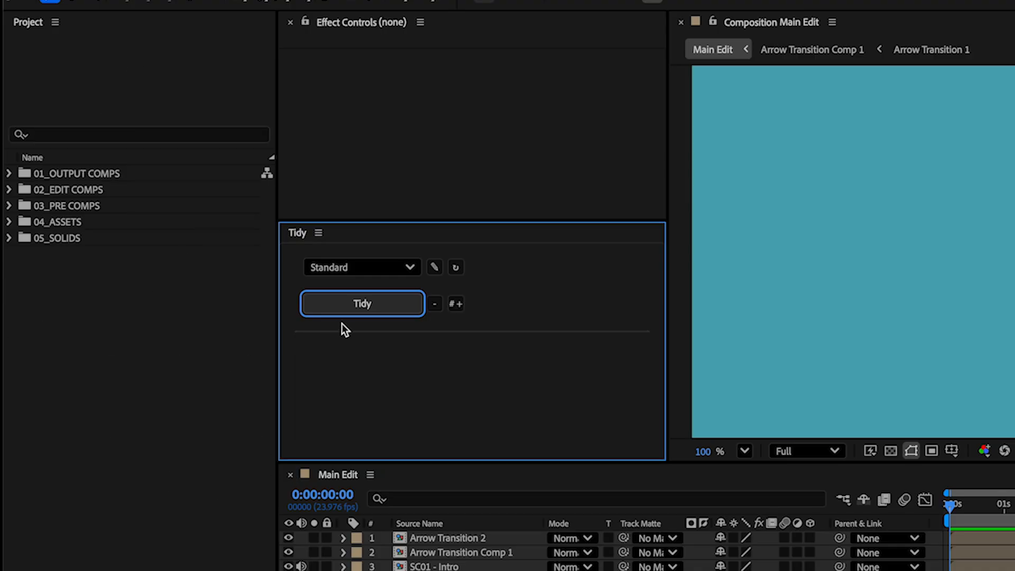
key(ctrl+z)
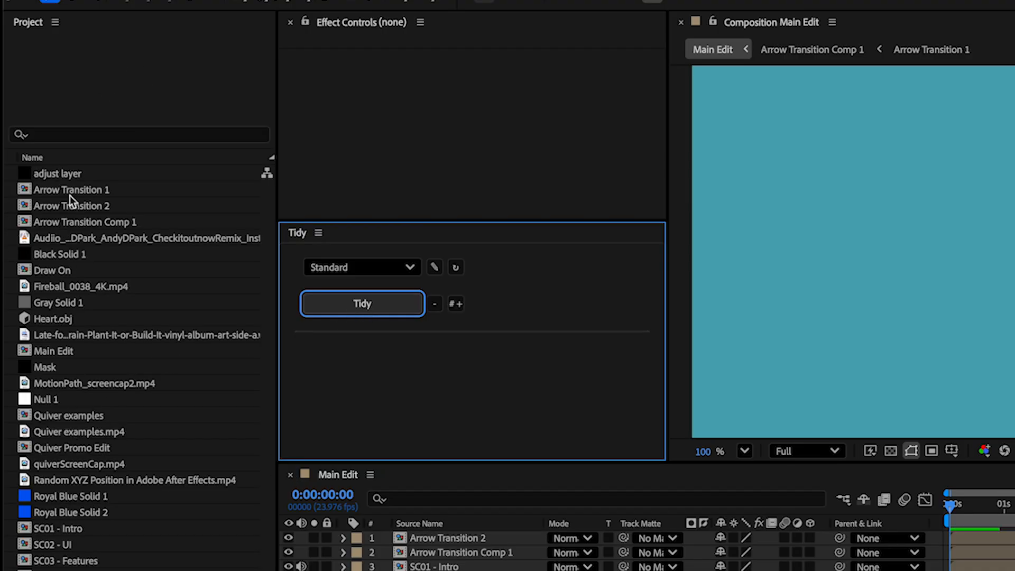
Examine the unsorted project items, including Quiver Promo Edit, quiverScreenCap.mp4, MotionPath_screencap2.mp4 and the Random XYZ Position video
drag(222, 570, 159, 570)
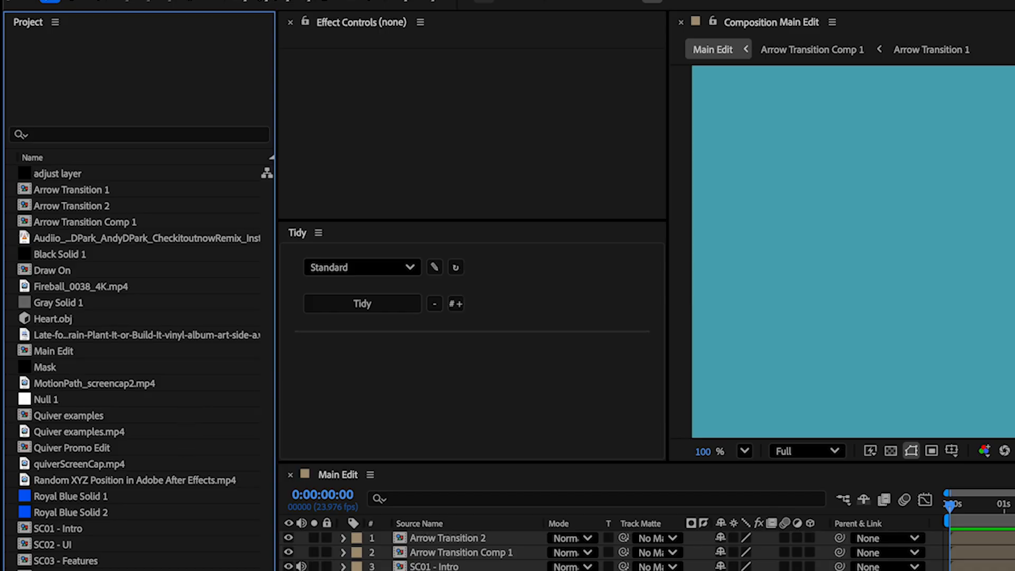
click(48, 448)
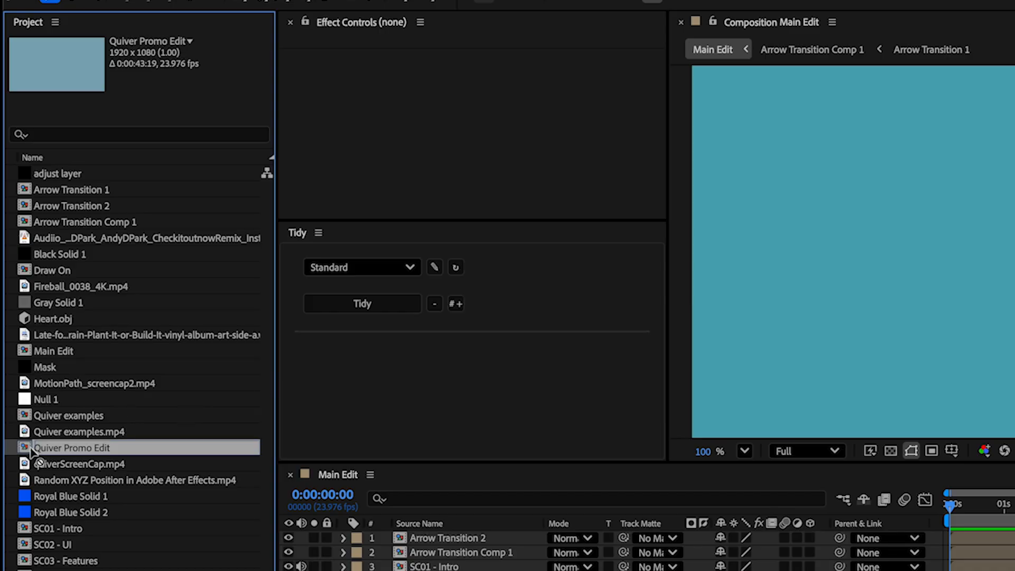
click(61, 431)
click(59, 479)
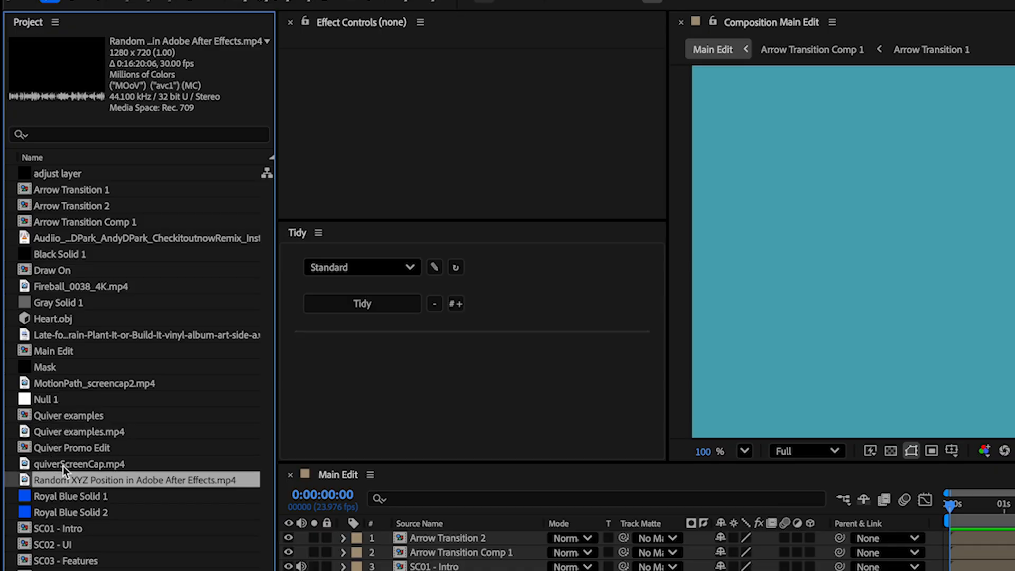
shift+click(62, 466)
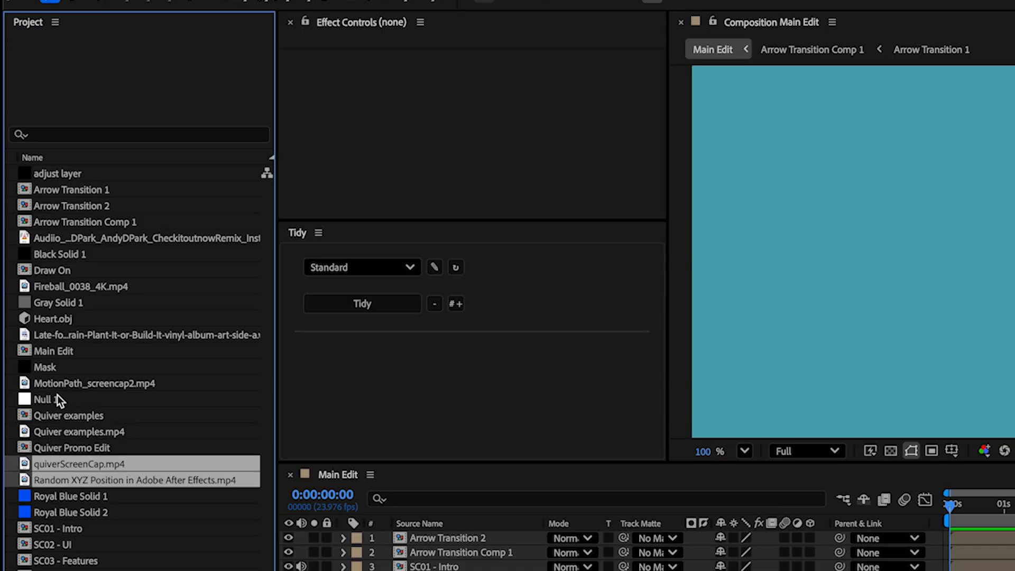
ctrl+click(53, 382)
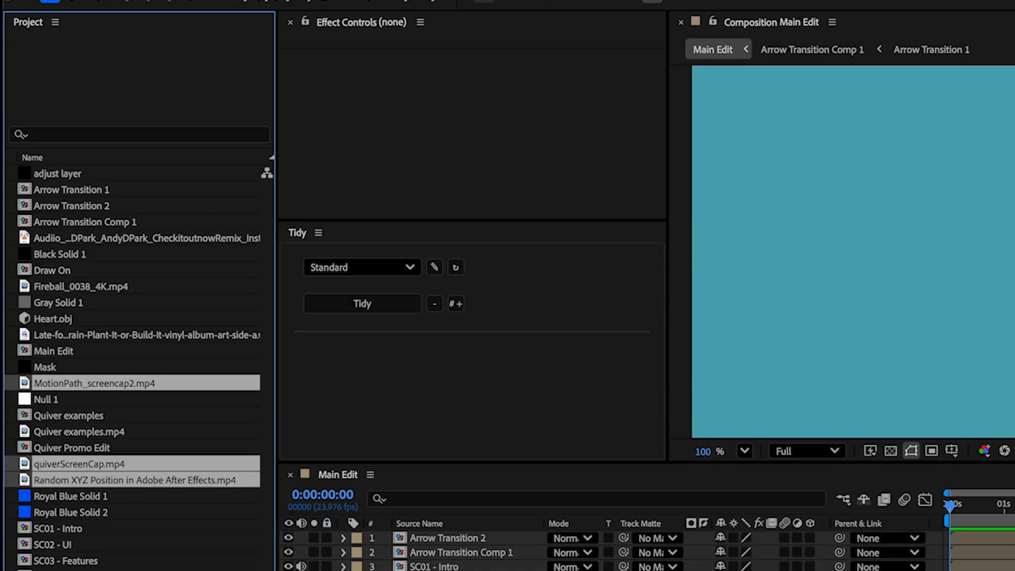
click(127, 569)
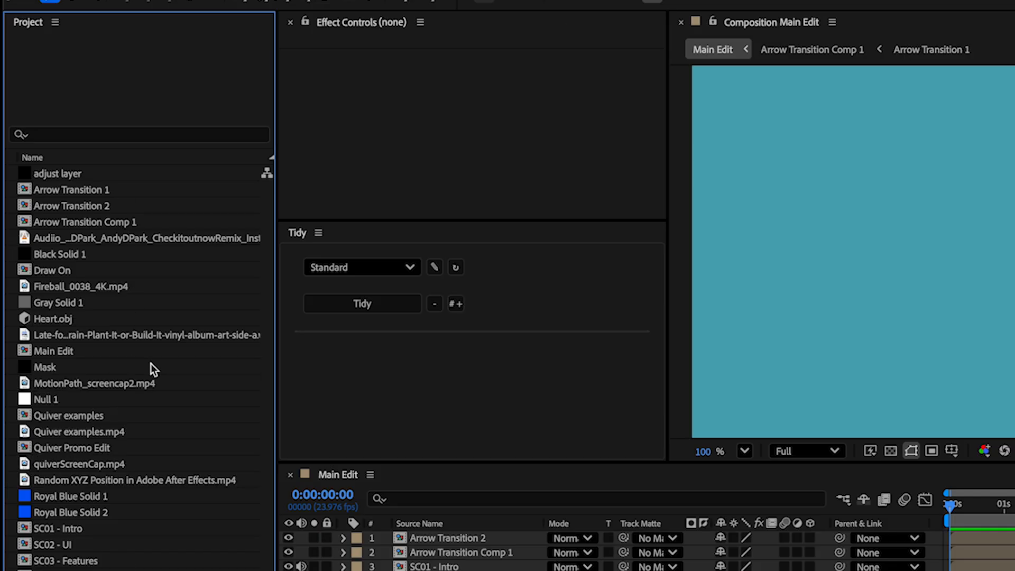
Sort the project items into folders with Tidy's Standard preset and check the 01_OUTPUT COMPS folder
click(367, 311)
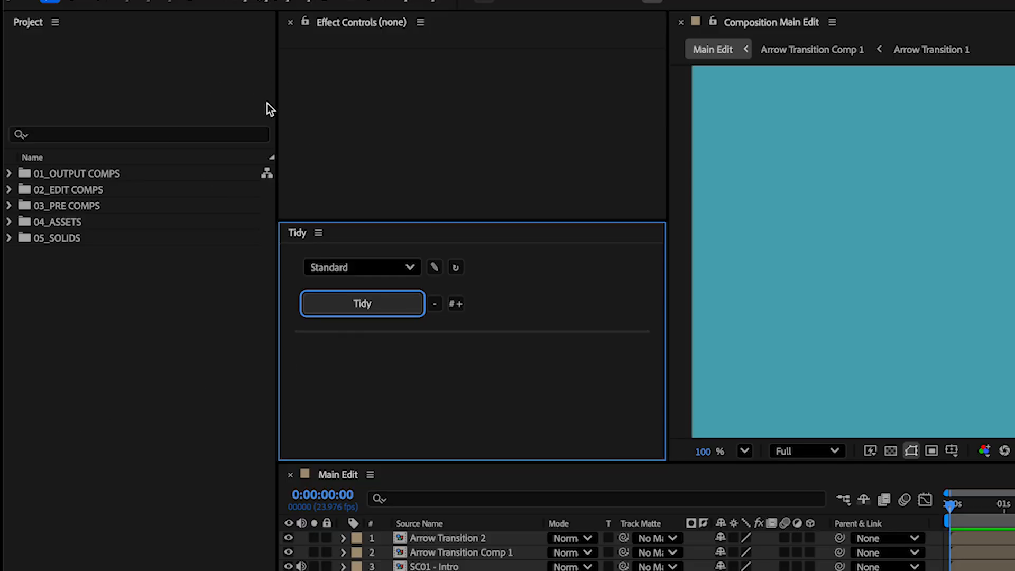
click(12, 174)
click(12, 175)
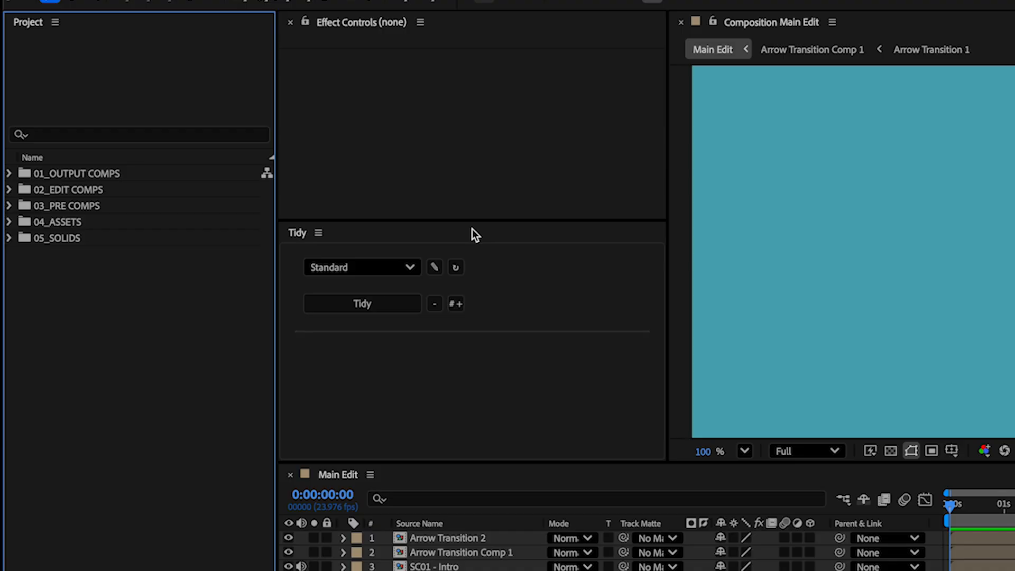
View the available Tidy presets and open the presets file for editing
click(434, 268)
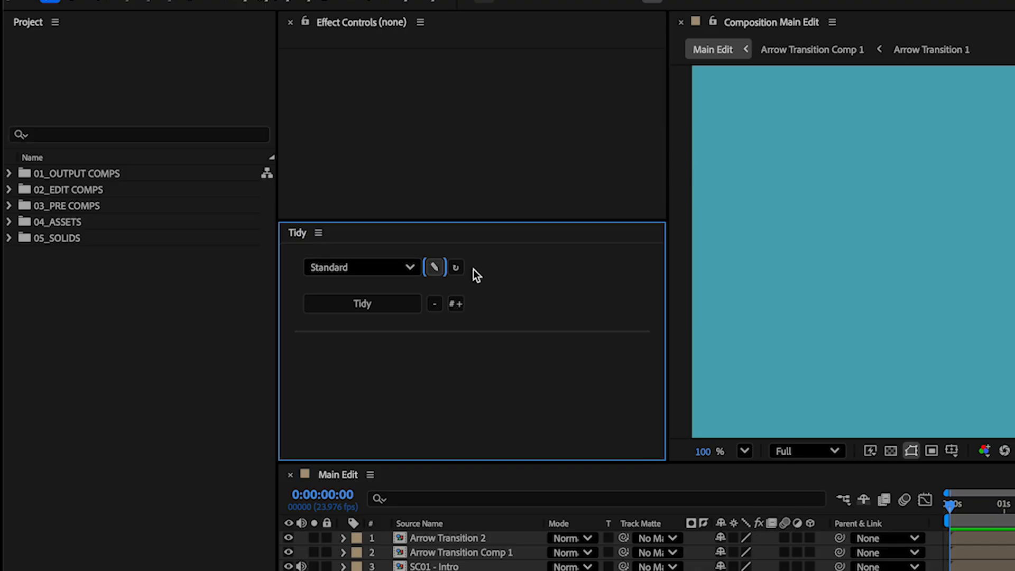
click(379, 264)
click(449, 212)
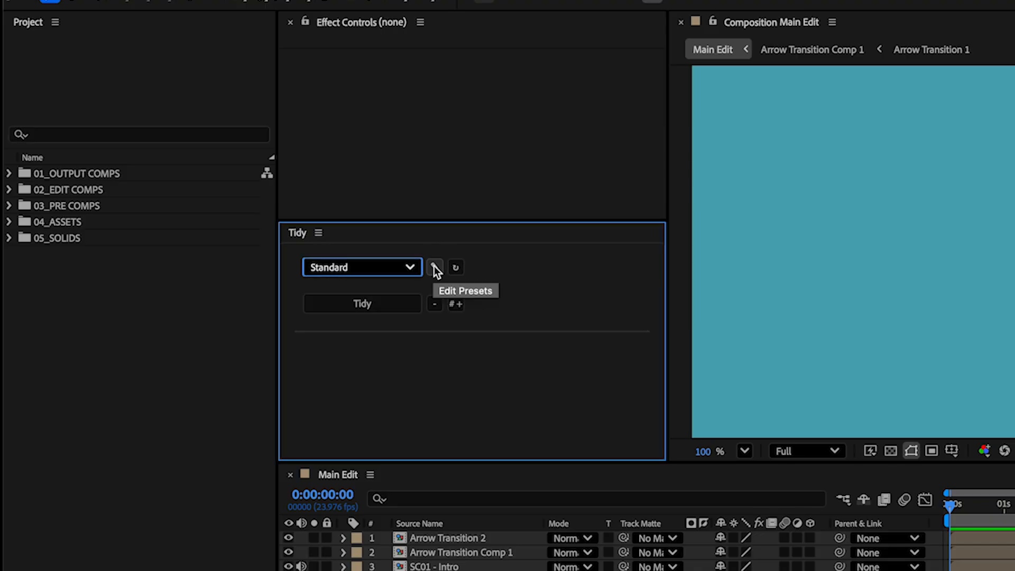
click(434, 265)
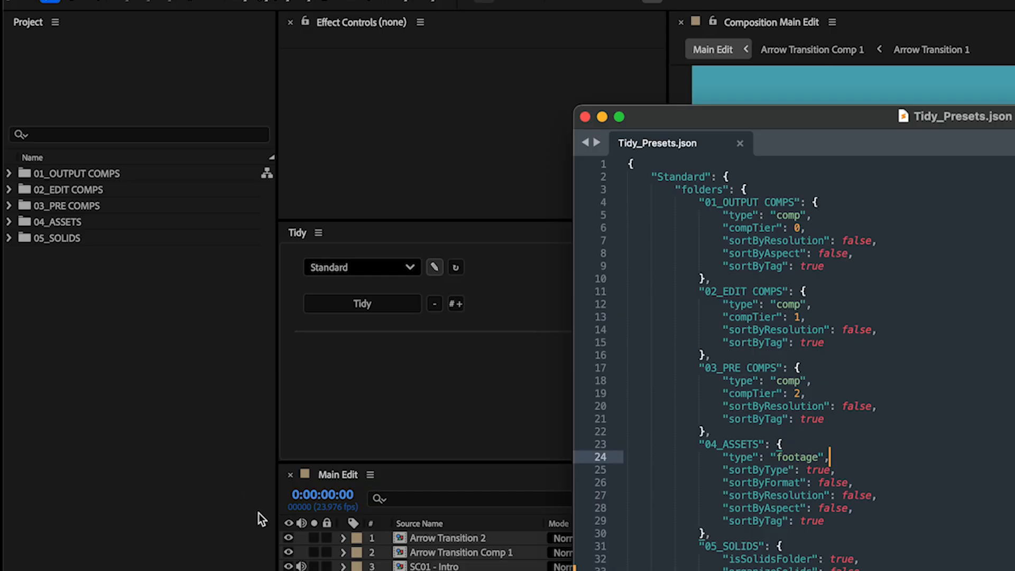
Reveal Tidy_Presets.json in its ScriptUI Panels folder, locate Tidy.jsx beside it, and return to the presets file
super+click(943, 116)
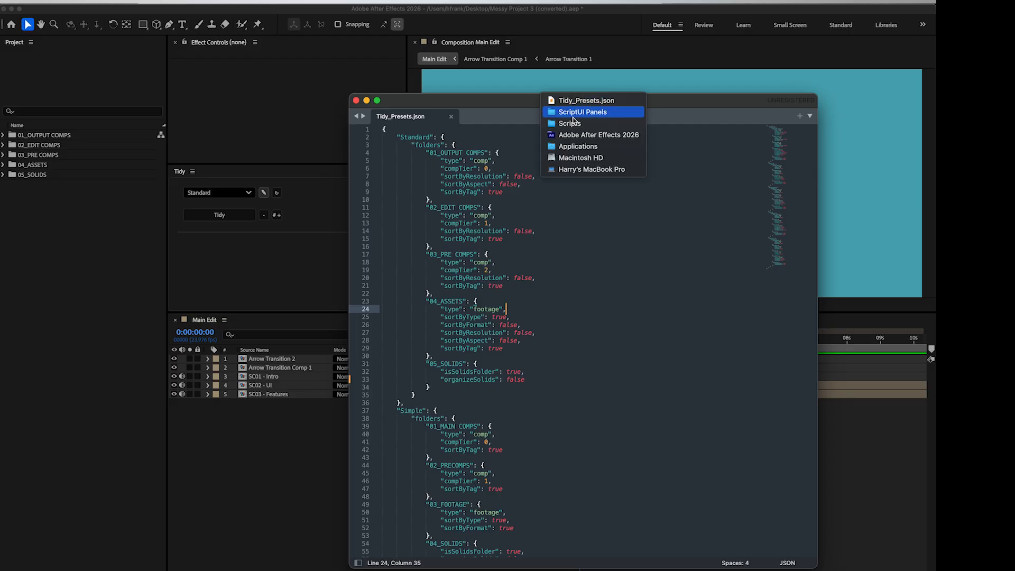
click(571, 112)
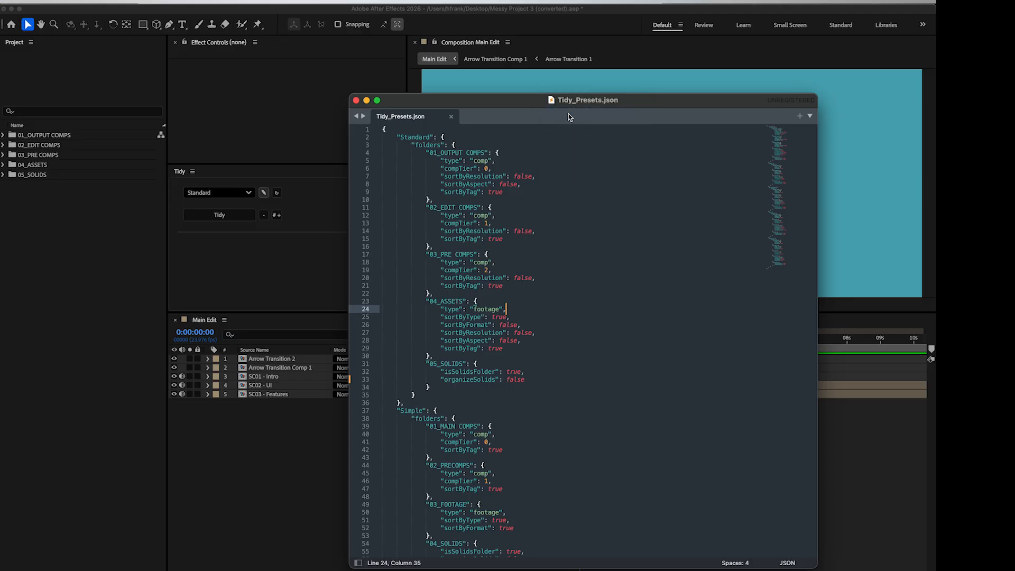
super+click(465, 158)
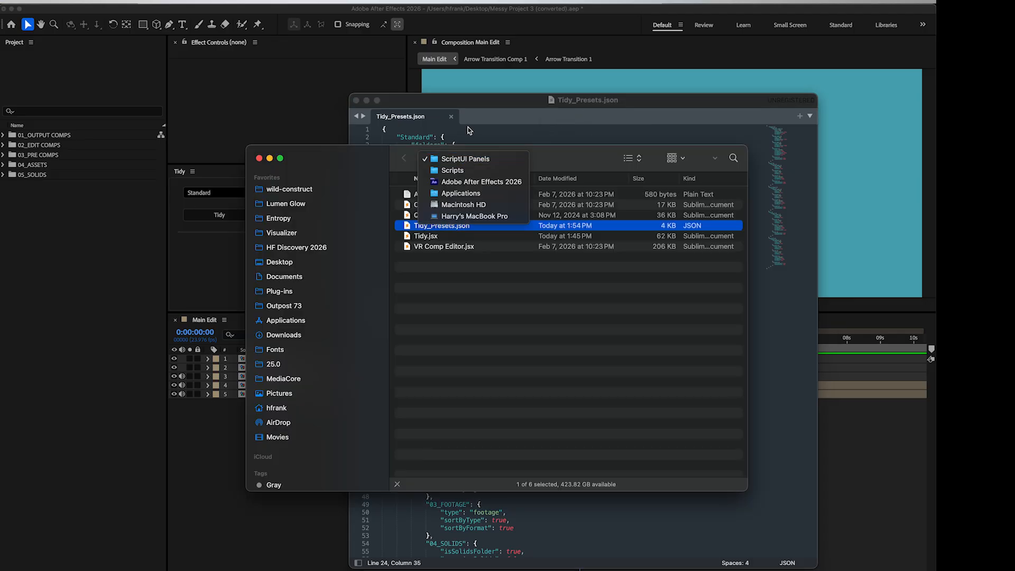
click(515, 95)
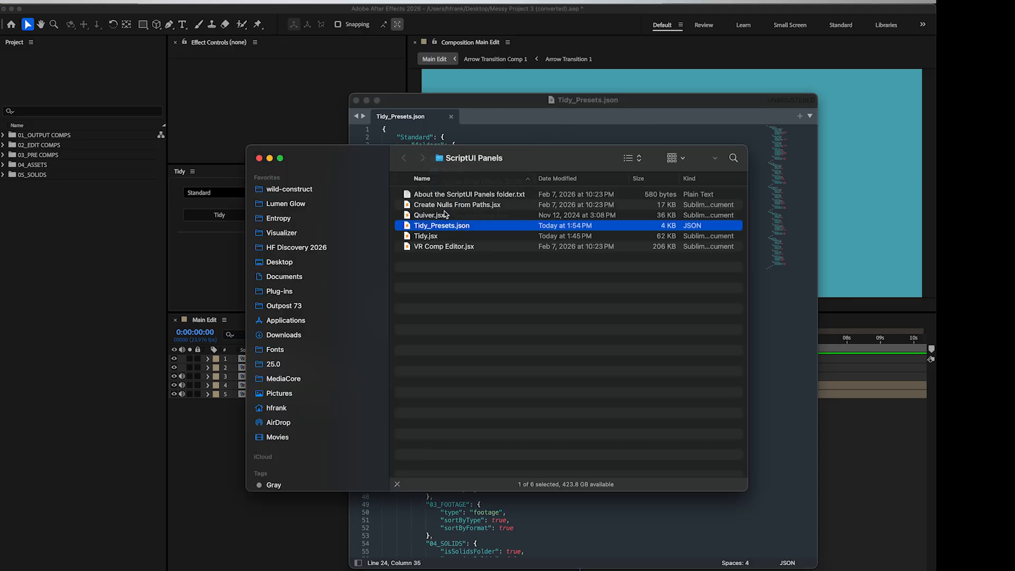
click(426, 241)
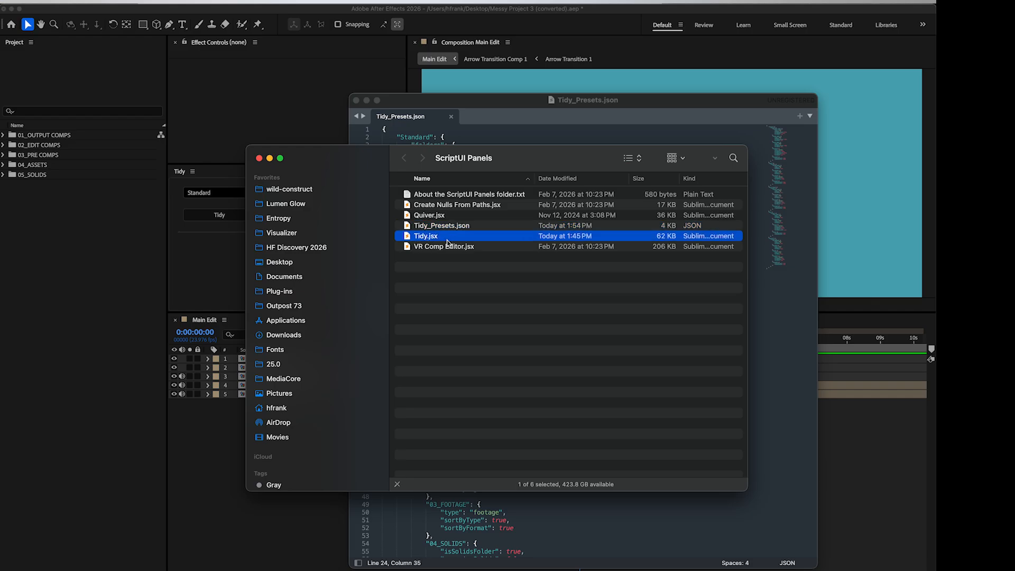
drag(508, 157, 532, 140)
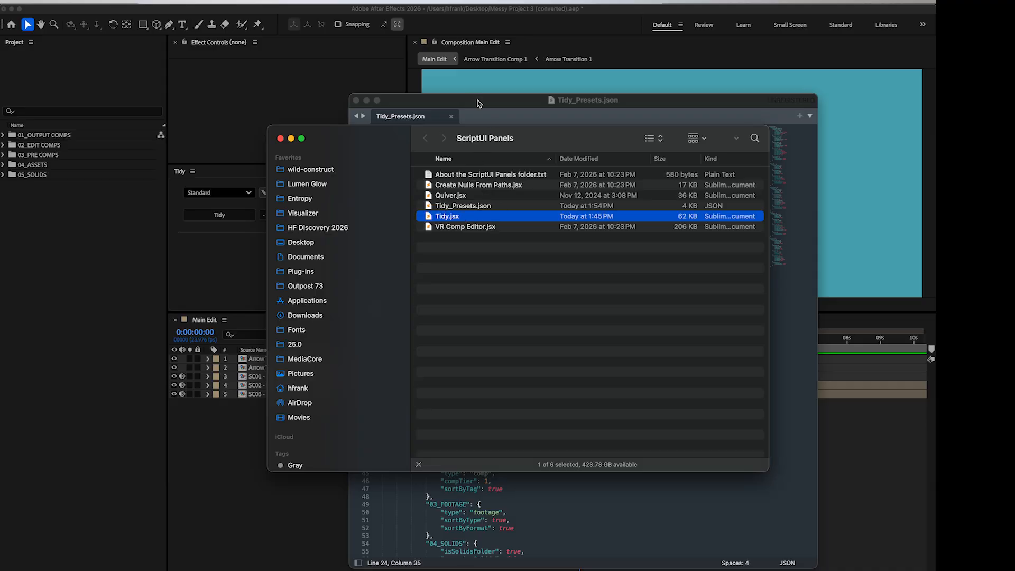
drag(482, 101, 494, 64)
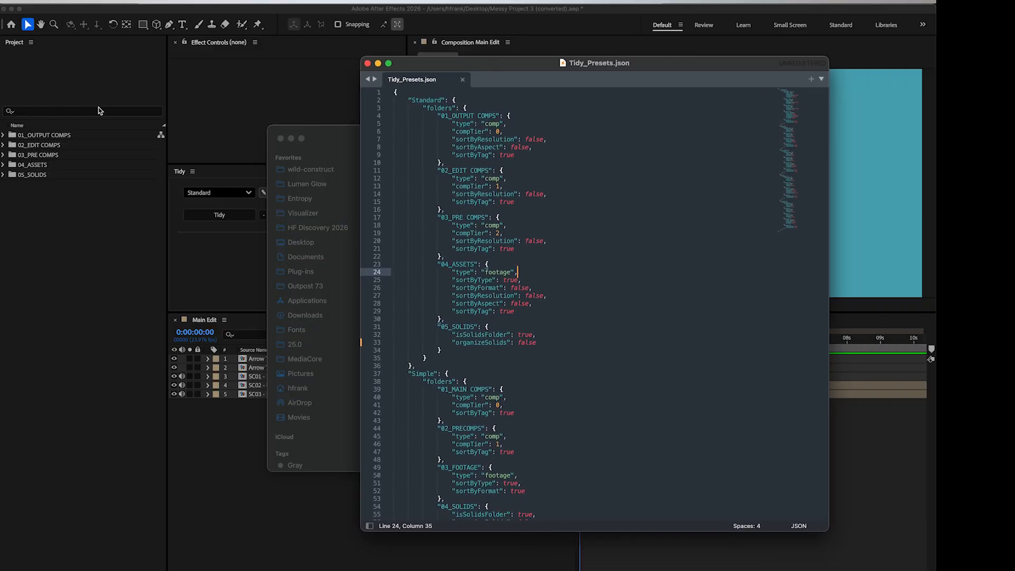
Expand the 01_OUTPUT COMPS, 02_EDIT COMPS and 03_PRE COMPS folders to inspect the compositions sorted into them
click(6, 246)
click(3, 136)
click(3, 165)
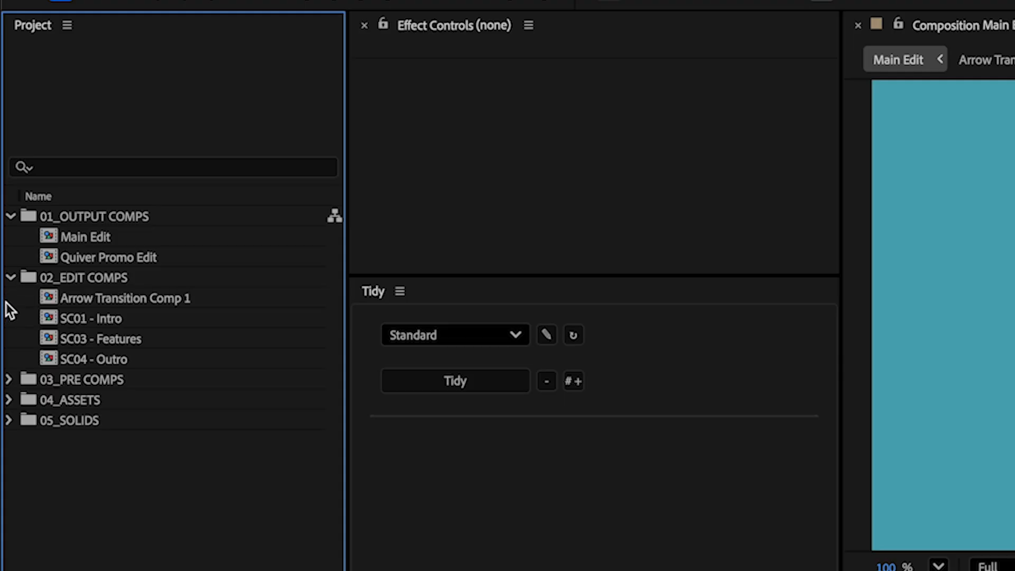
click(92, 216)
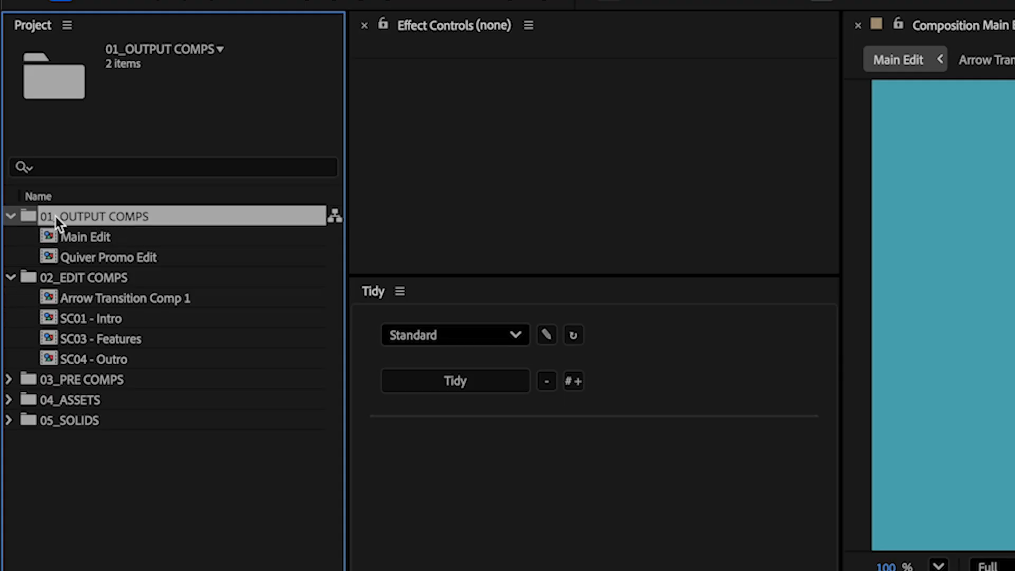
click(113, 291)
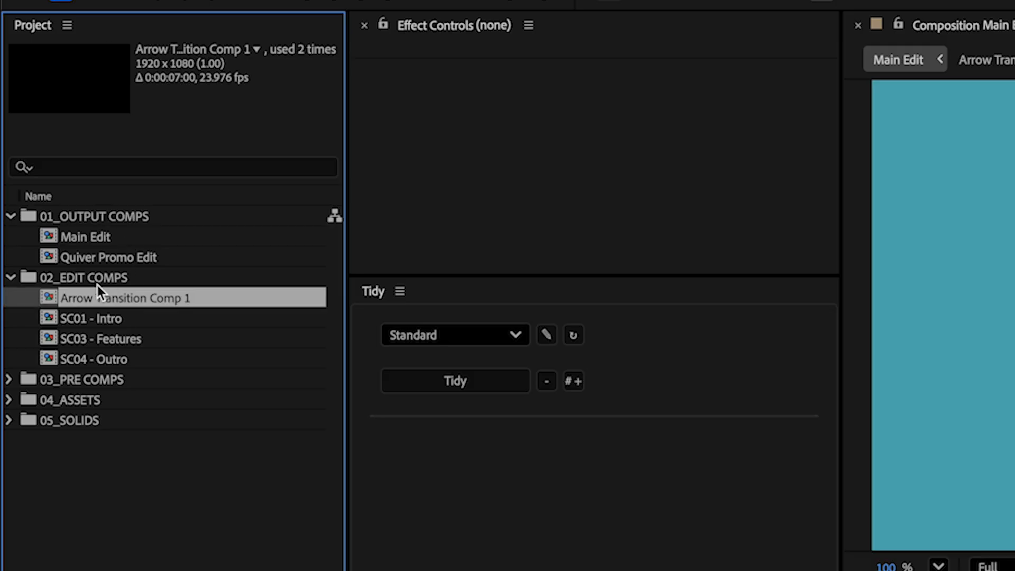
click(9, 380)
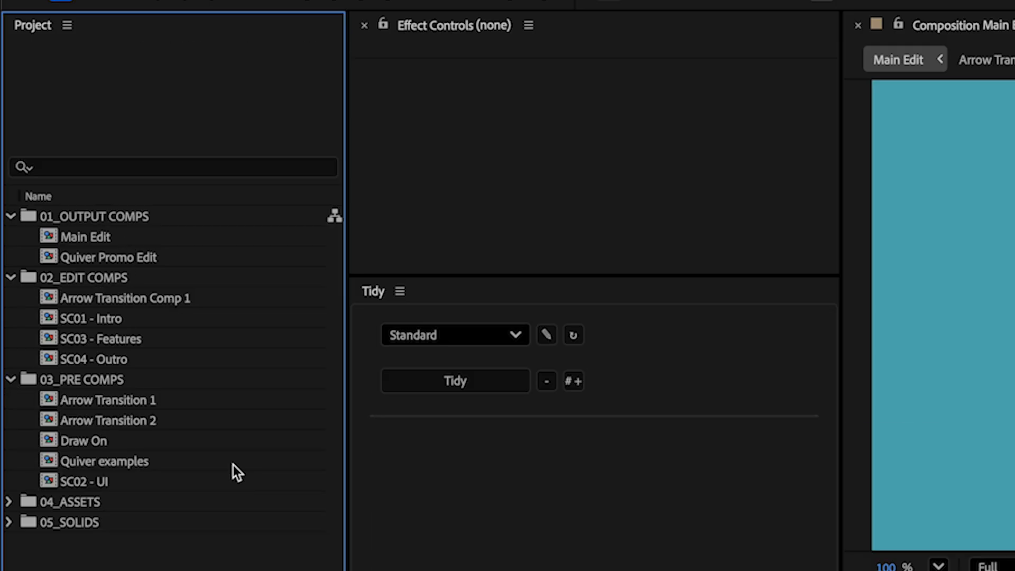
Switch to Sublime Text and compare the Standard preset name in Tidy_Presets.json with the preset chosen in Tidy
key(super+Tab)
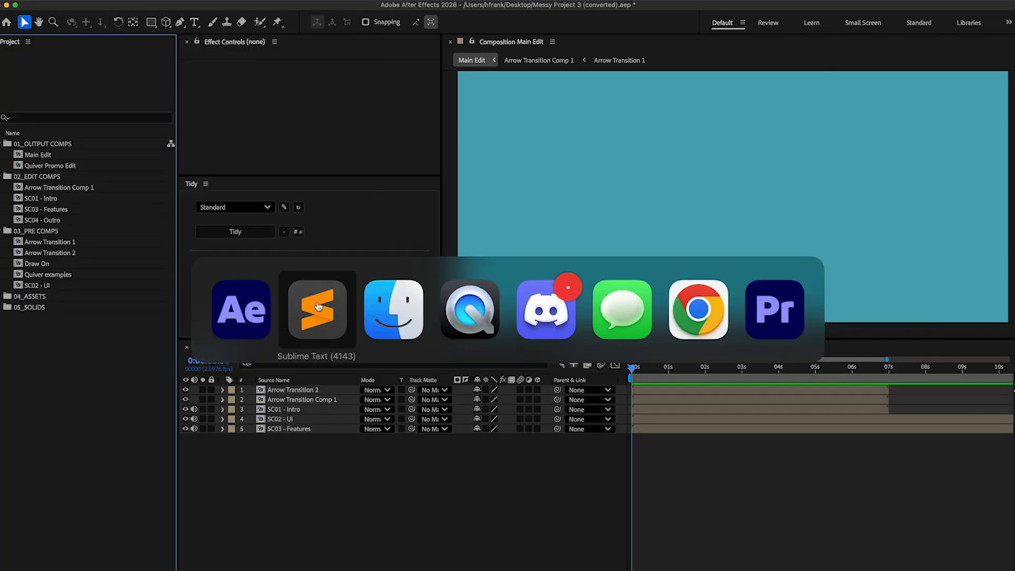
click(318, 306)
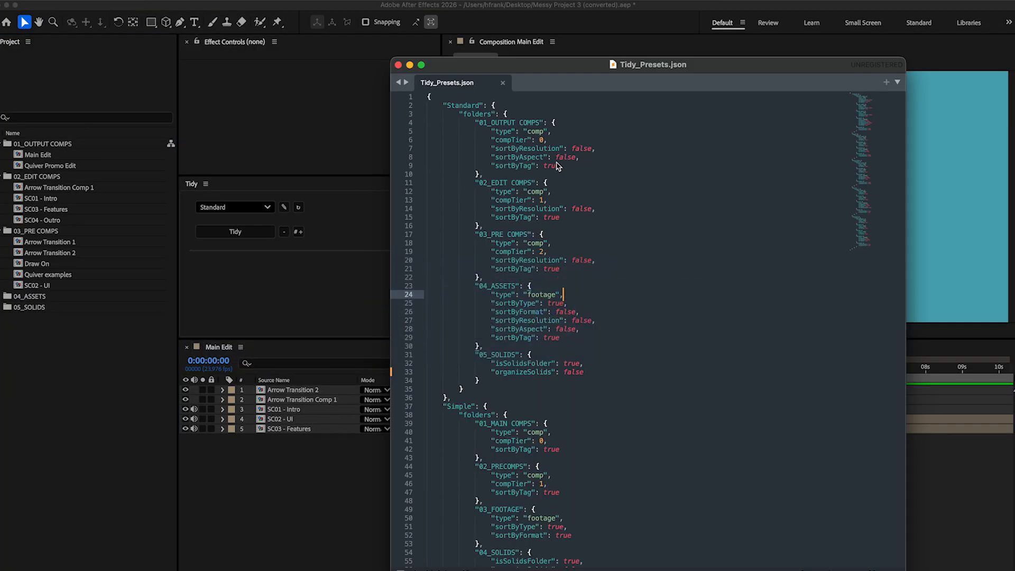
click(536, 157)
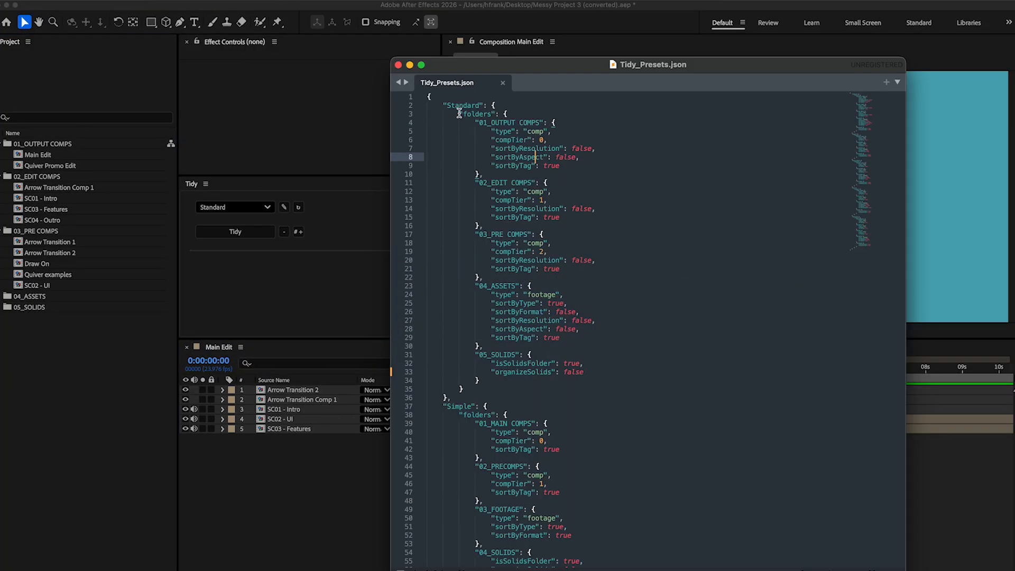
double_click(459, 107)
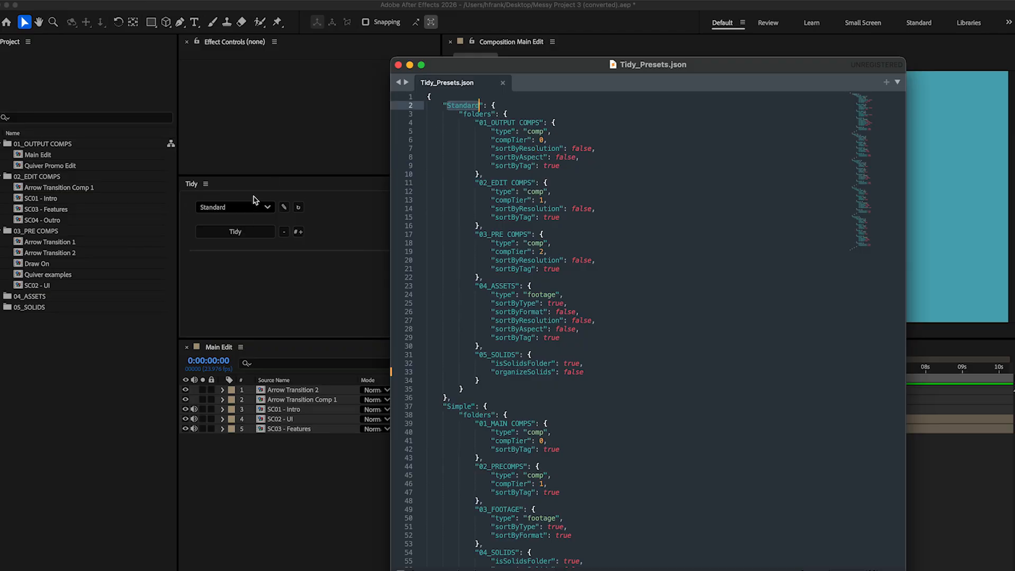
click(229, 206)
click(229, 206)
key(super+Tab)
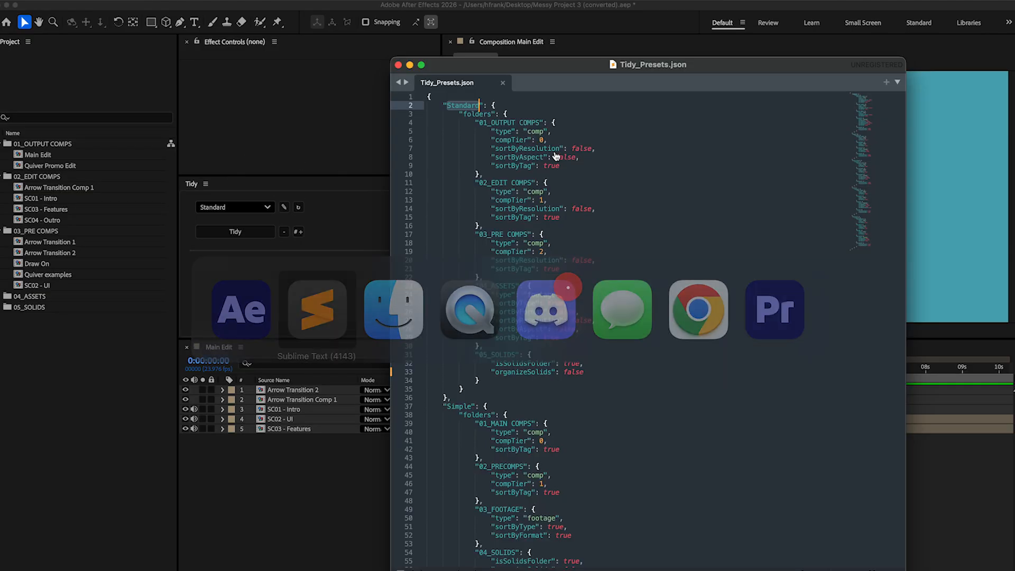
Rename the Standard preset's 01_OUTPUT COMPS folder entry to 01_RENDER COMPS in Tidy_Presets.json
double_click(500, 123)
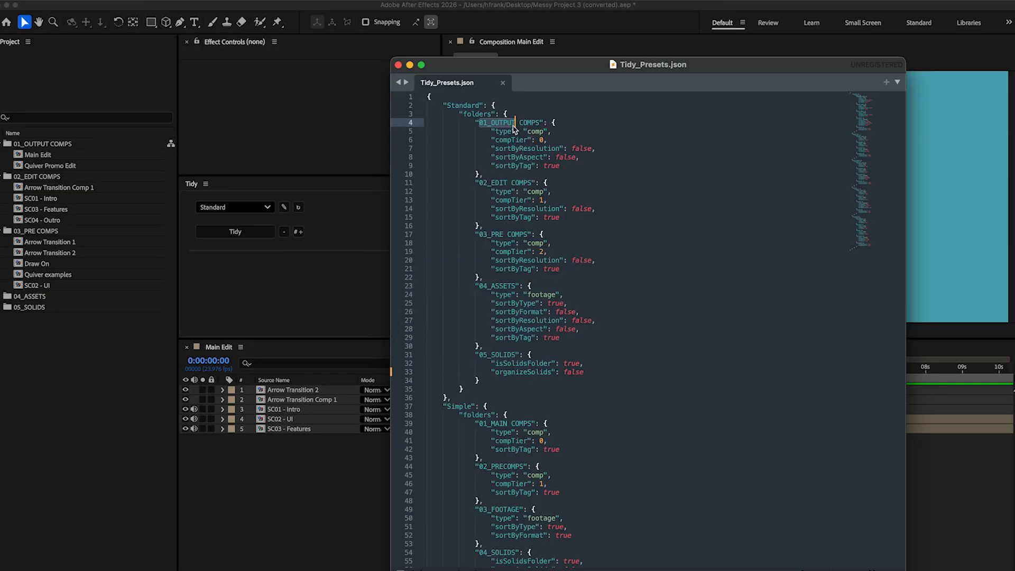
key(Right)
key(shift+Left)
key(shift+Left)
key(shift+Left)
key(shift+Left)
key(shift+Left)
key(shift+Left)
text(EENDER)
Examine the type and compTier settings of the 01_RENDER COMPS entry, highlighting the compTier line
click(619, 151)
click(503, 131)
click(538, 140)
click(566, 140)
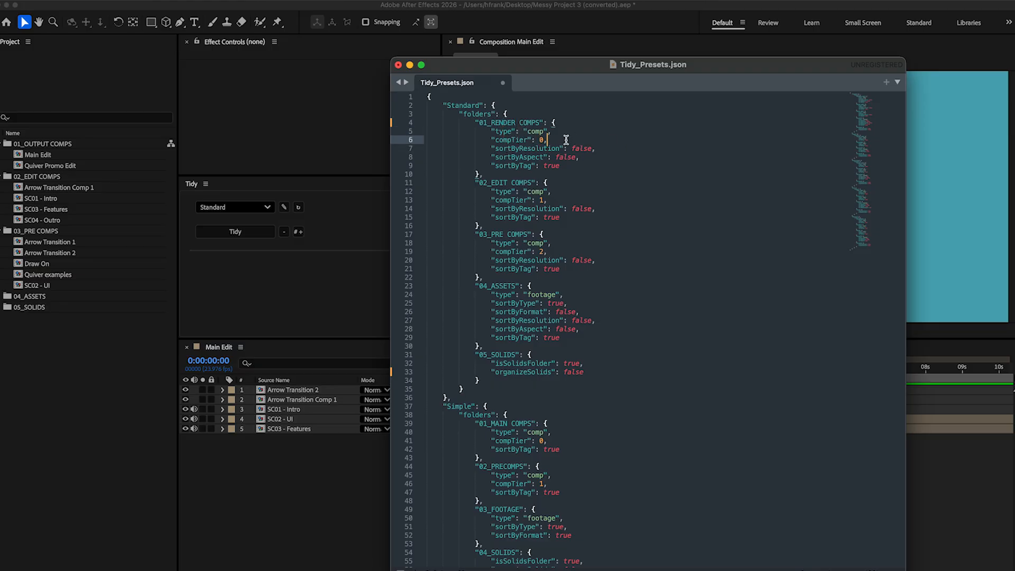
key(super+shift+Left)
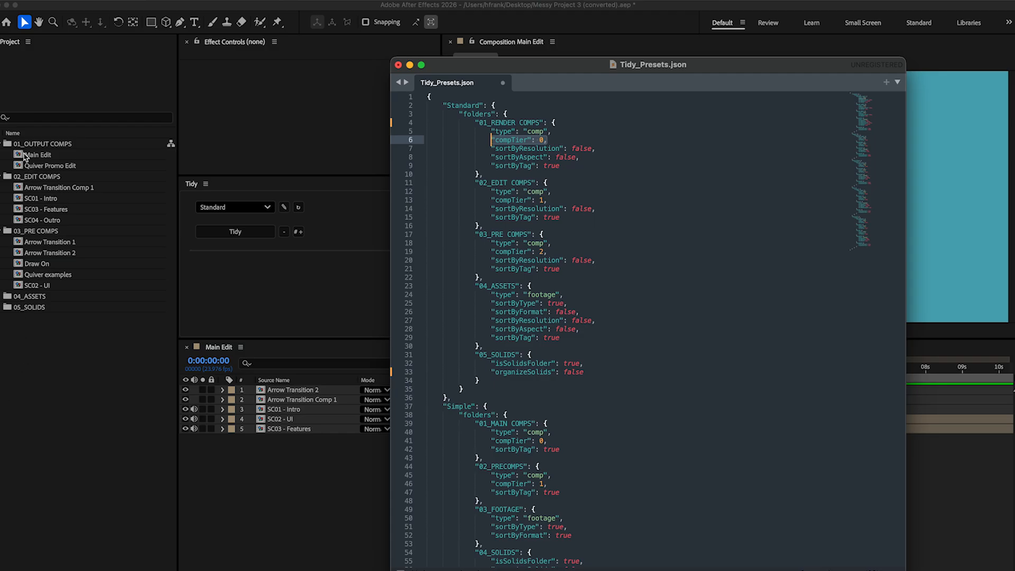
Switch to After Effects and check where the Main Edit and Quiver Promo Edit compositions are used
click(40, 159)
click(48, 158)
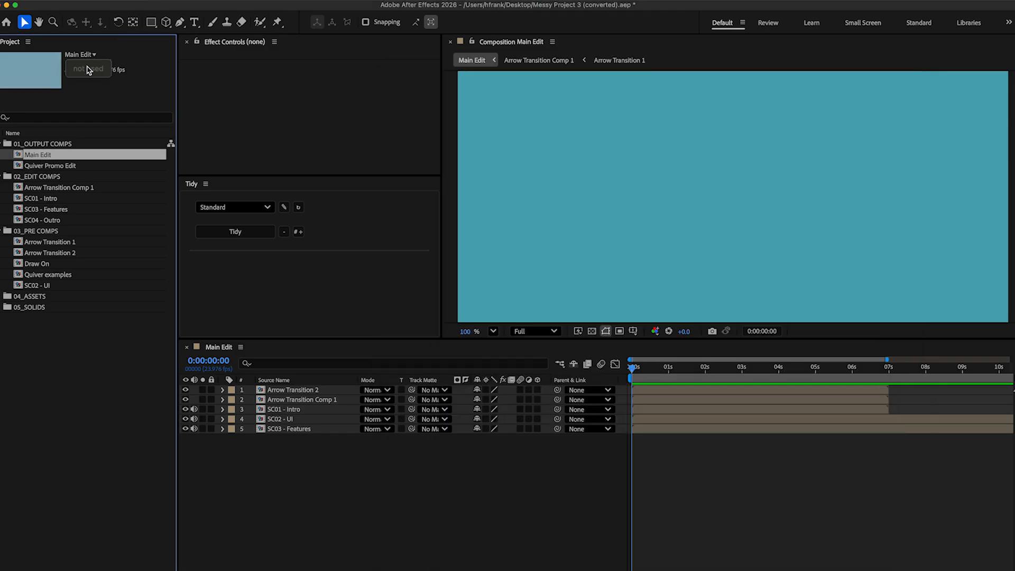
click(54, 166)
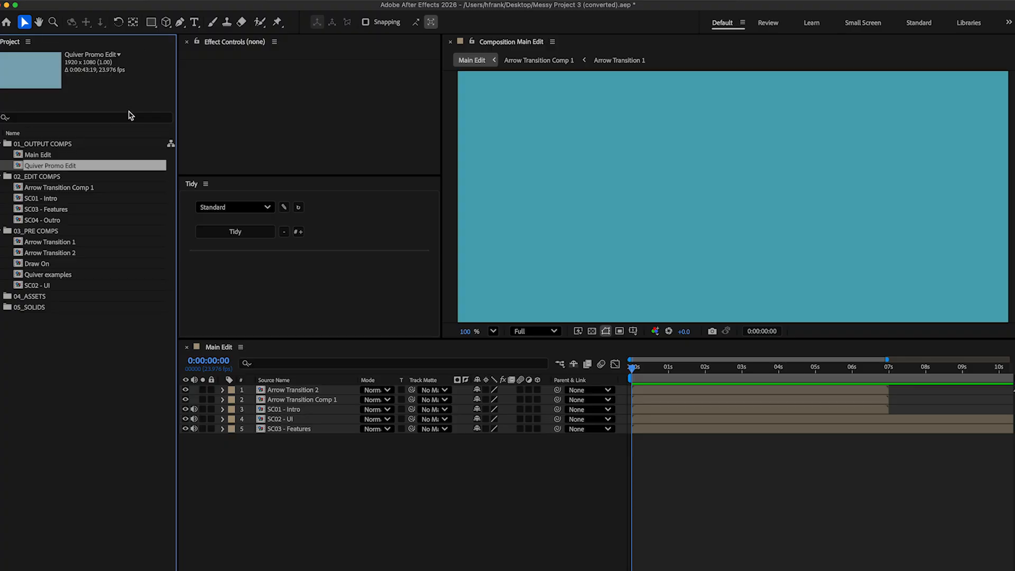
Compare the 02_EDIT COMPS entry in Sublime Text with the After Effects project, and check where Arrow Transition Comp 1 is used
key(super+Tab)
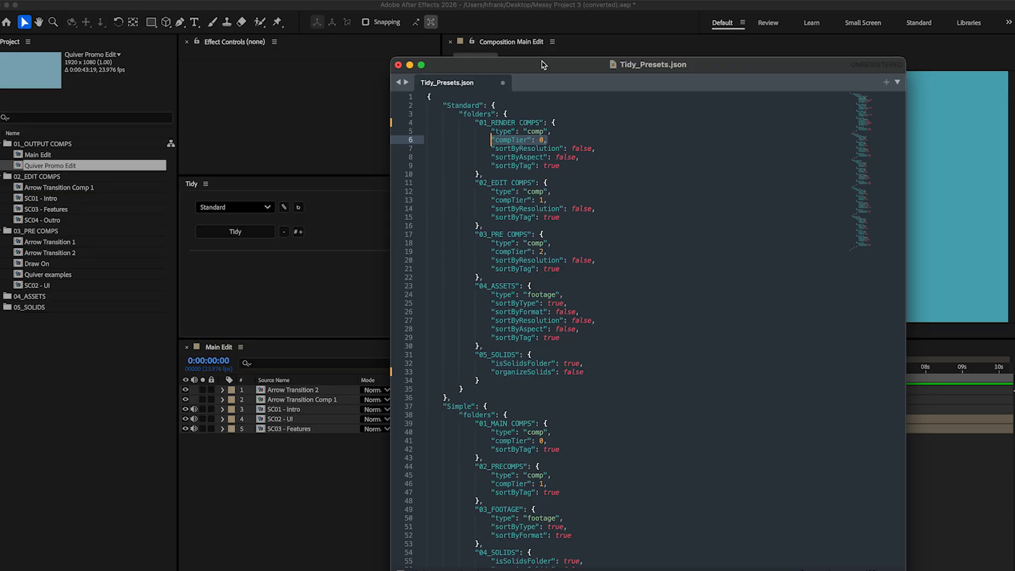
click(543, 183)
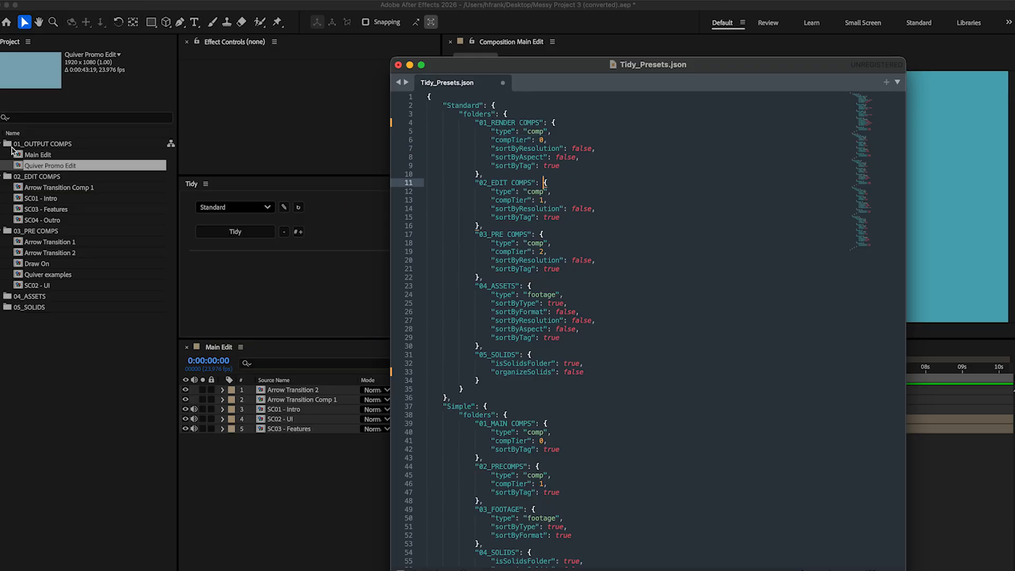
click(107, 179)
click(96, 188)
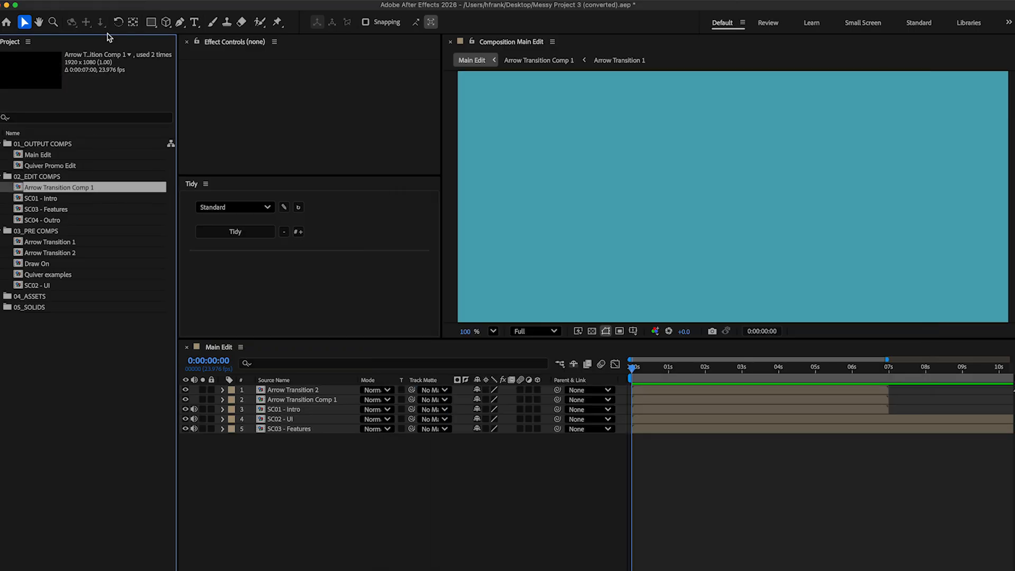
click(128, 55)
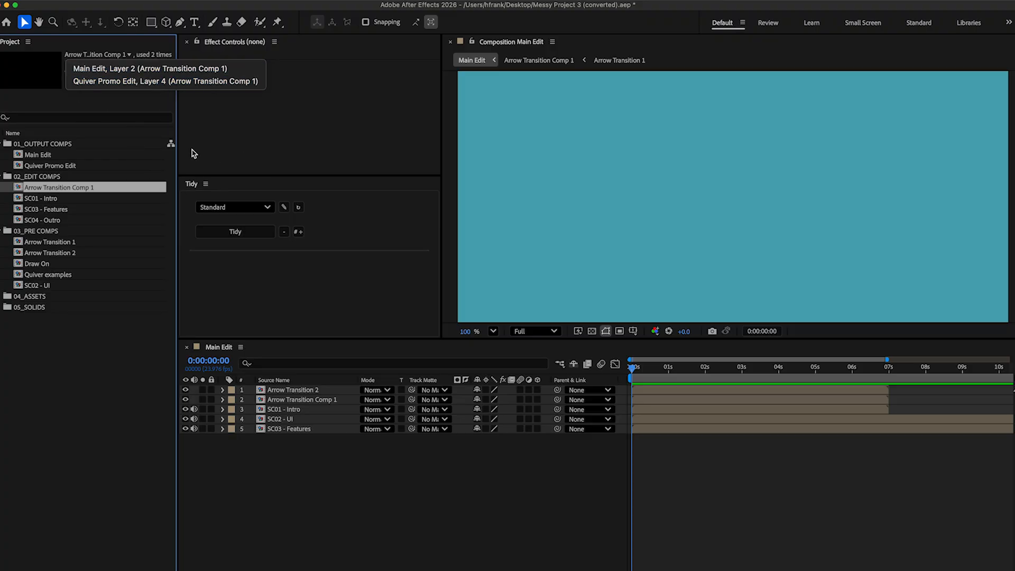
click(241, 113)
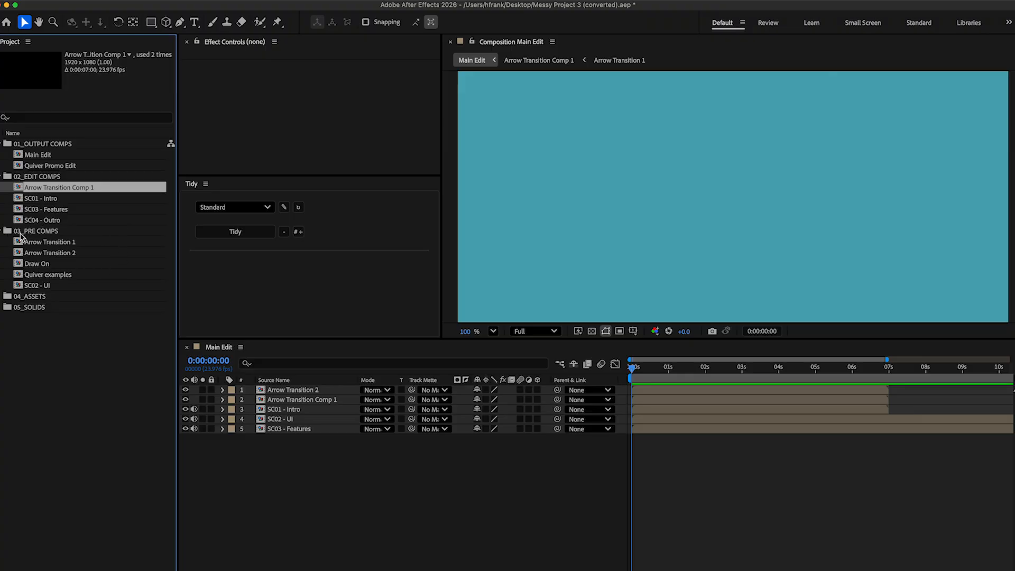
Collapse the 03_PRE COMPS and 02_EDIT COMPS folders, and locate the 04_ASSETS entry in Tidy_Presets.json in Sublime Text
click(38, 232)
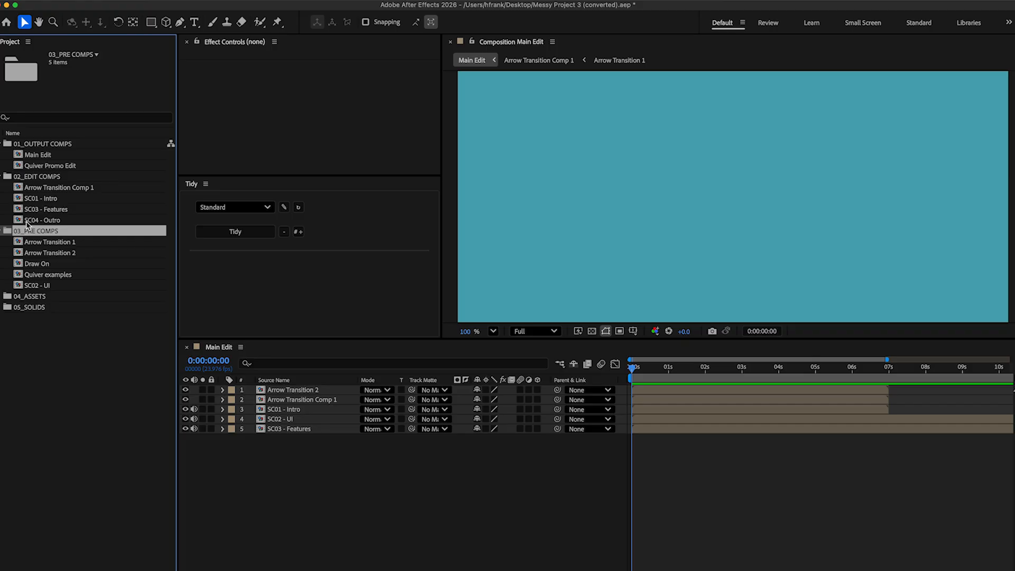
click(3, 231)
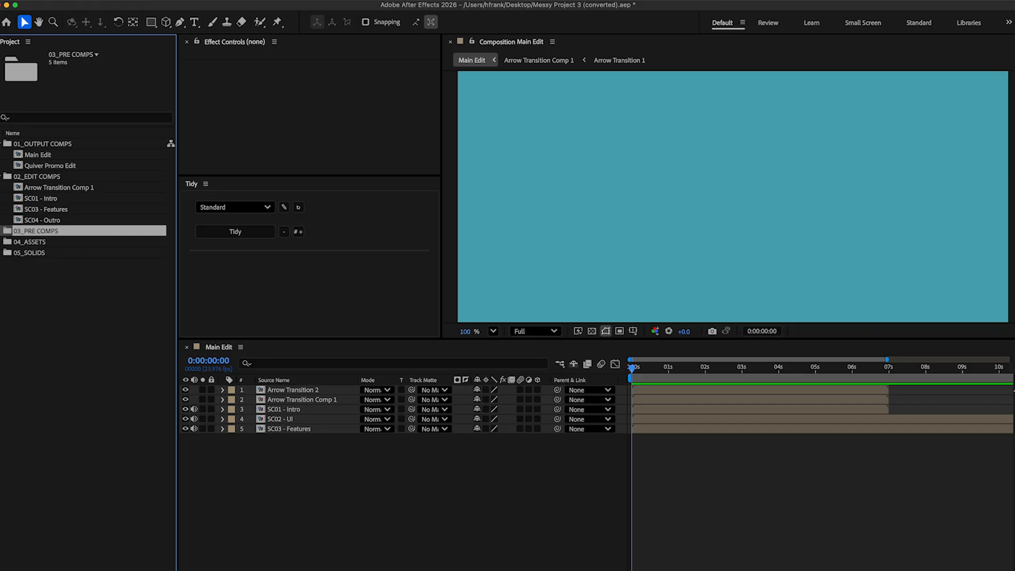
click(2, 176)
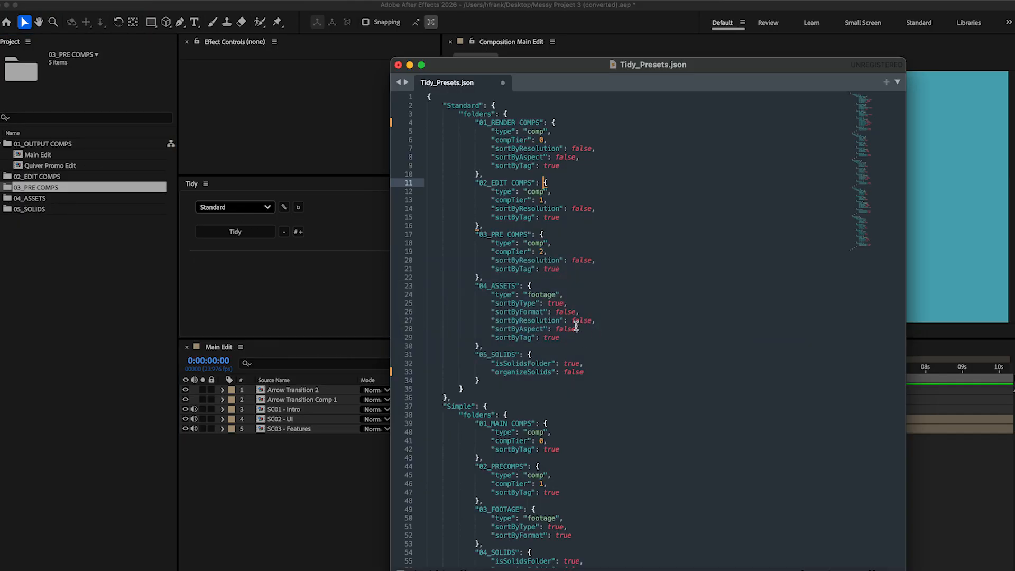
click(503, 285)
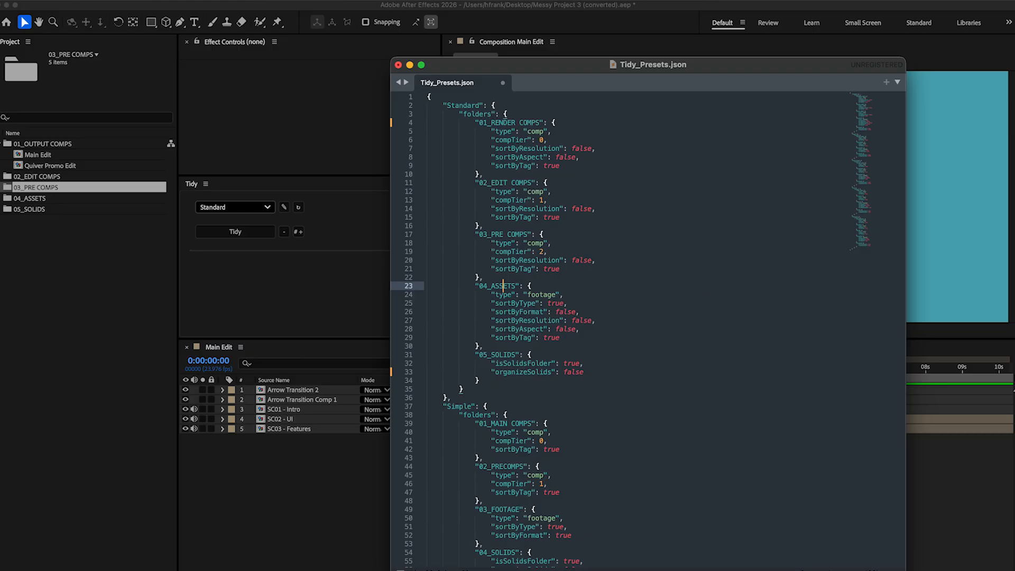
Back in After Effects, collapse 01_OUTPUT COMPS, expand 04_ASSETS and inspect the contents of its 3D subfolder
click(1, 149)
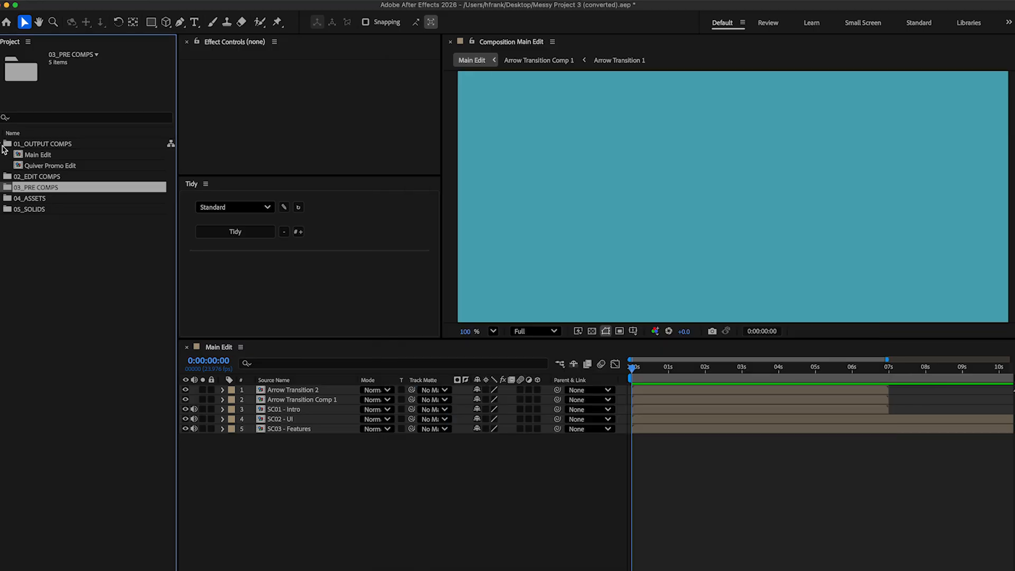
click(1, 144)
click(1, 177)
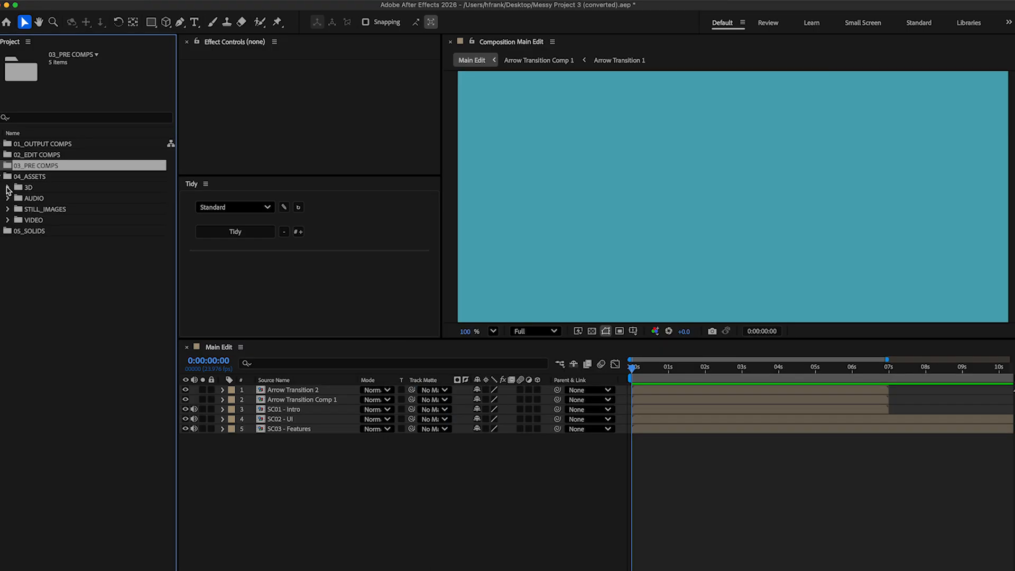
click(46, 177)
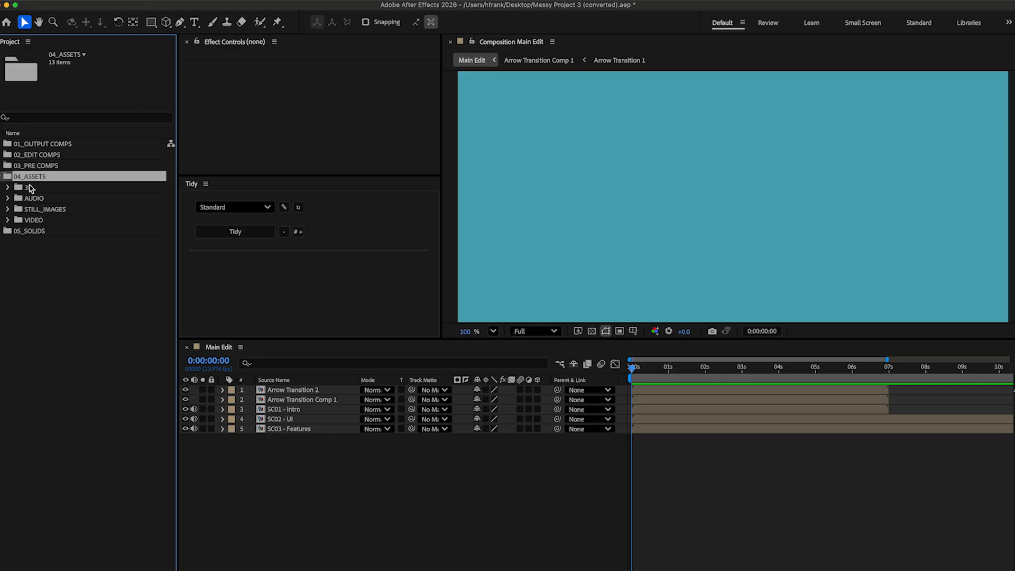
click(46, 190)
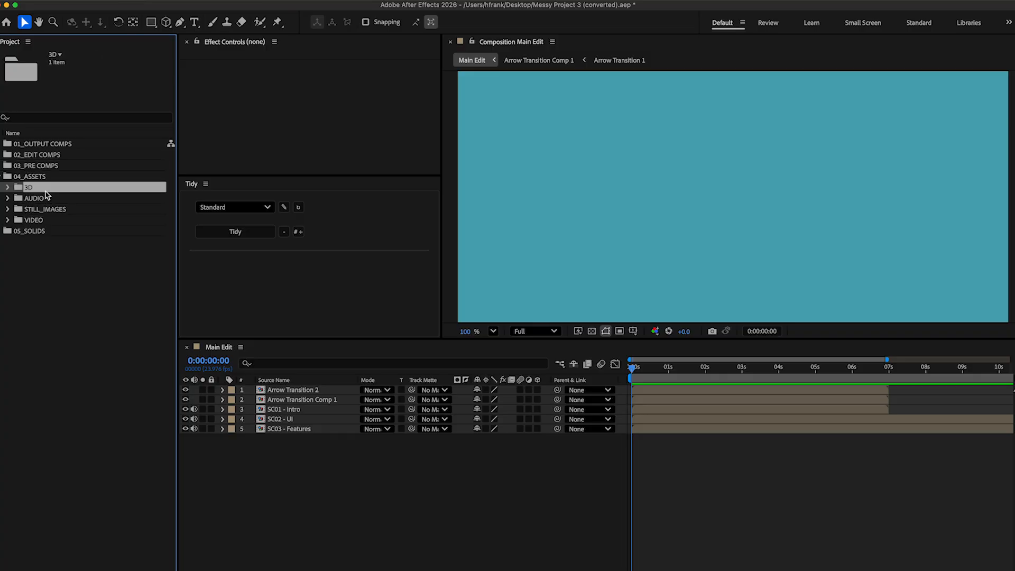
double_click(45, 190)
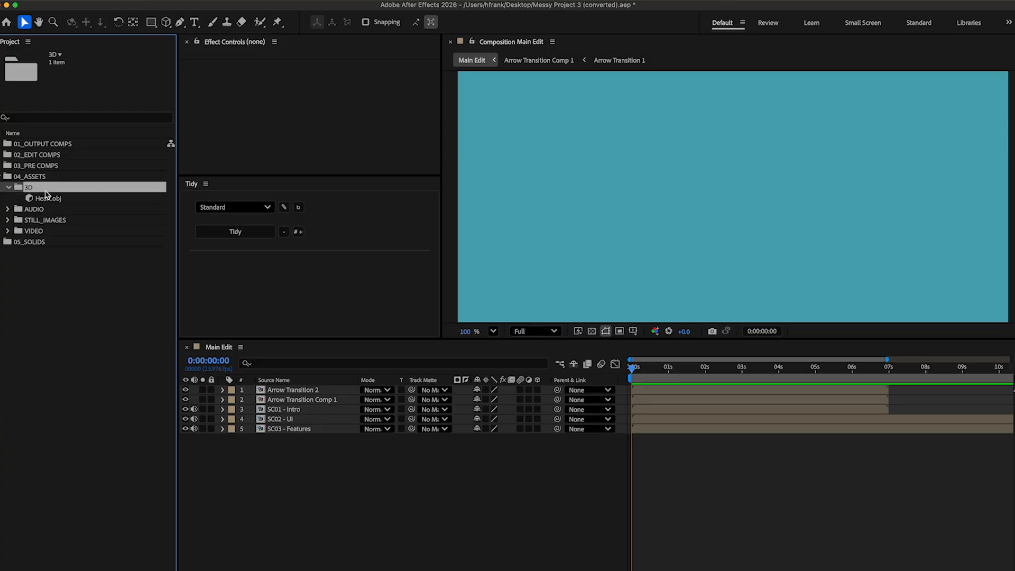
key(Left)
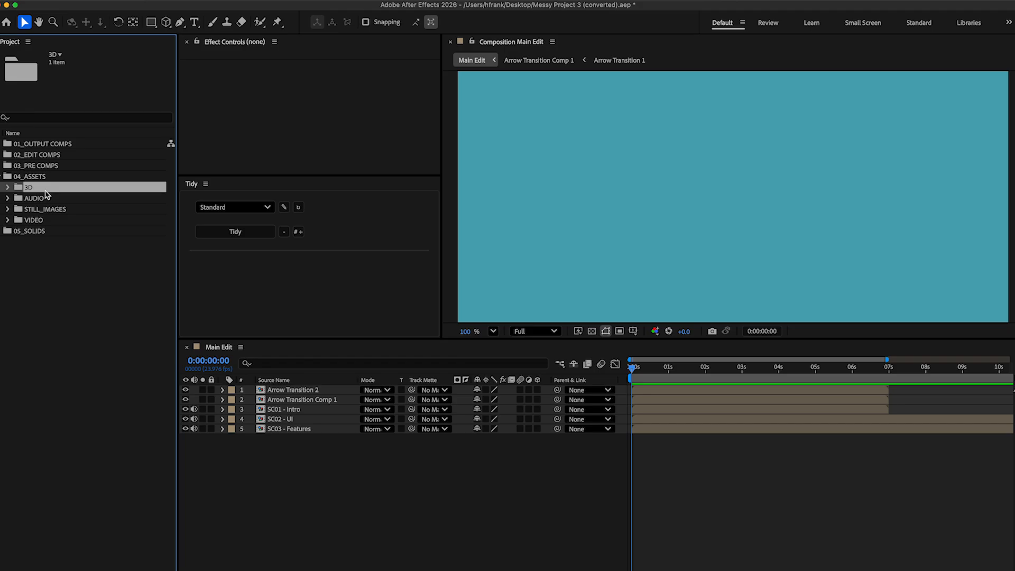
Inspect the contents of the AUDIO and STILL_IMAGES subfolders in 04_ASSETS, collapsing each one after viewing
key(Down)
key(Right)
key(Down)
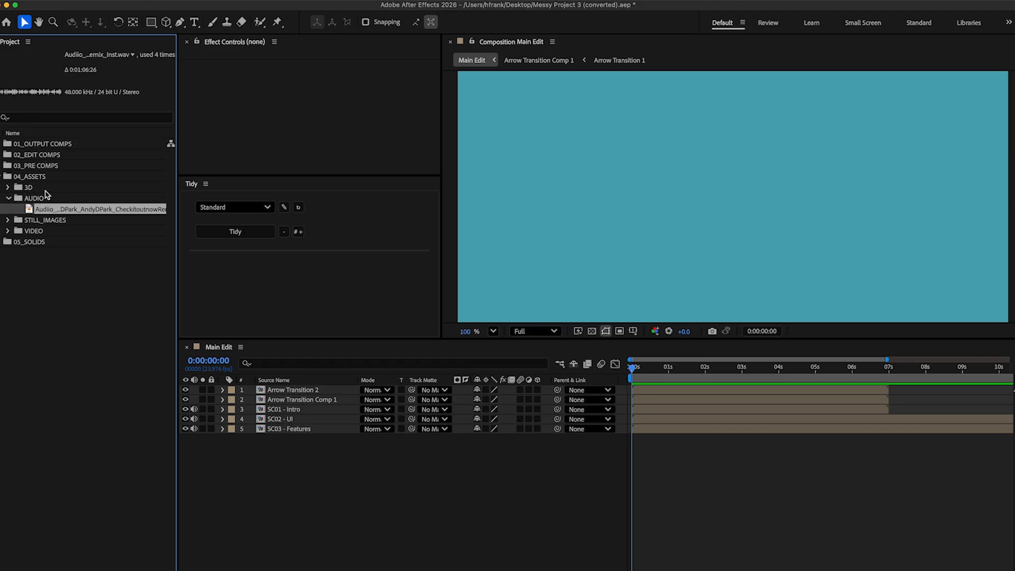
key(Left)
key(Left)
key(Down)
key(Right)
key(Down)
key(Up)
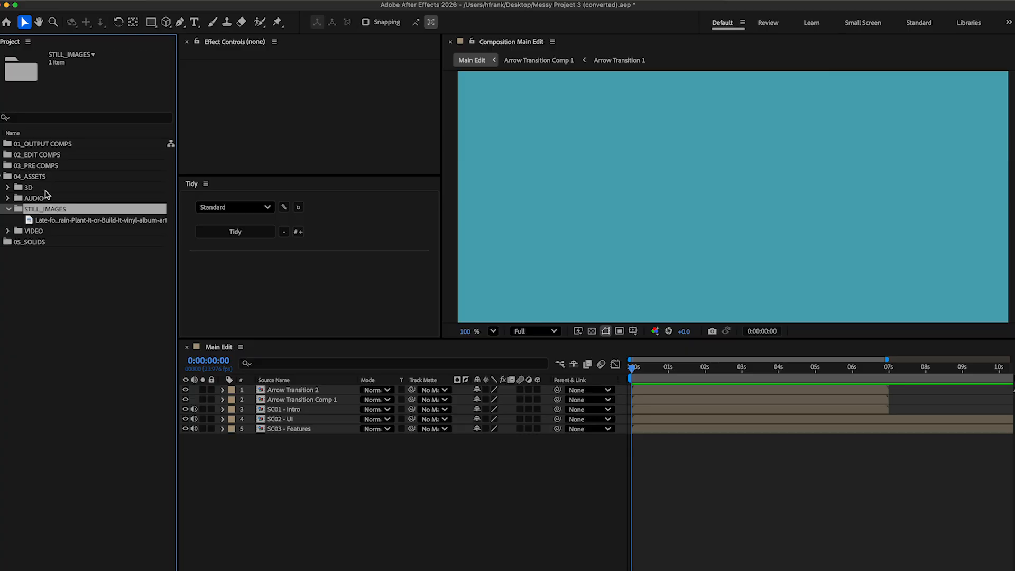
key(Left)
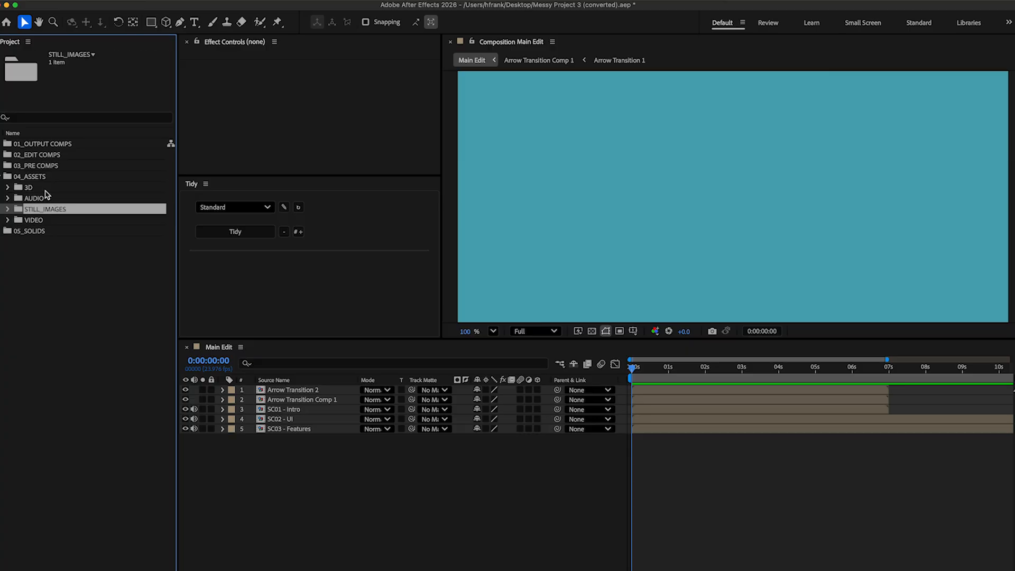
Inspect the footage in the VIDEO subfolder of 04_ASSETS and collapse it again
key(Down)
key(Right)
key(Down)
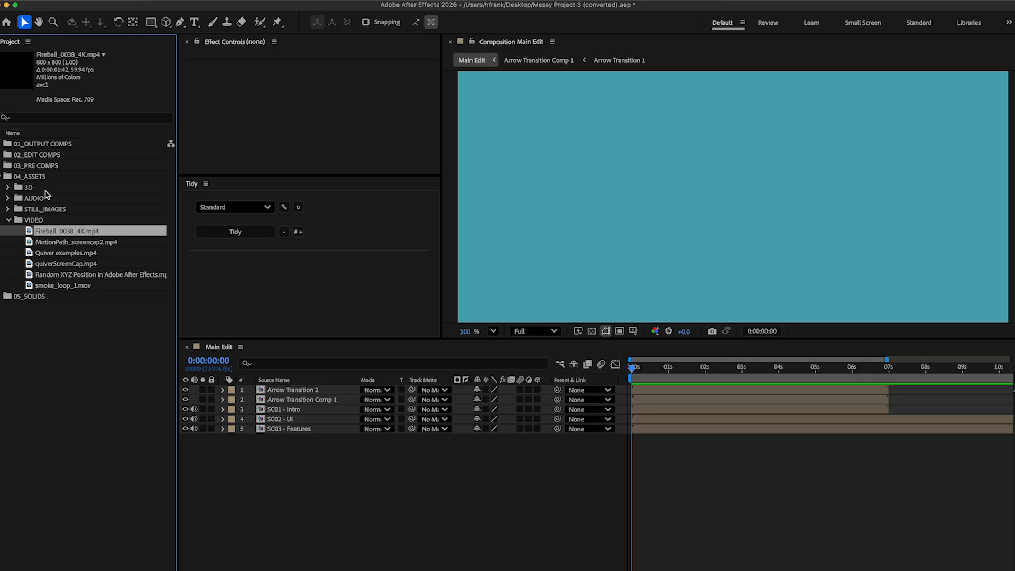
key(Up)
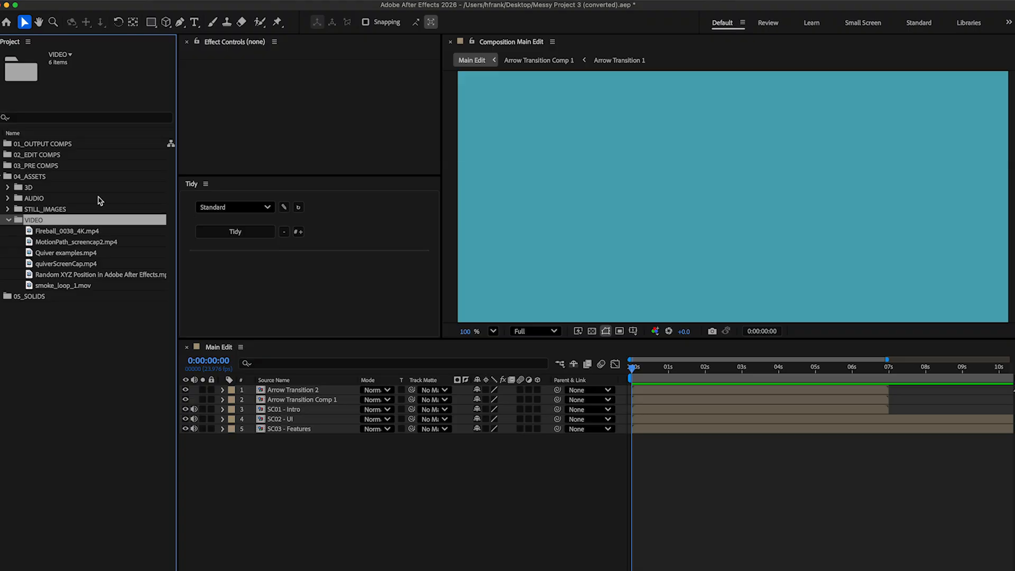
key(Left)
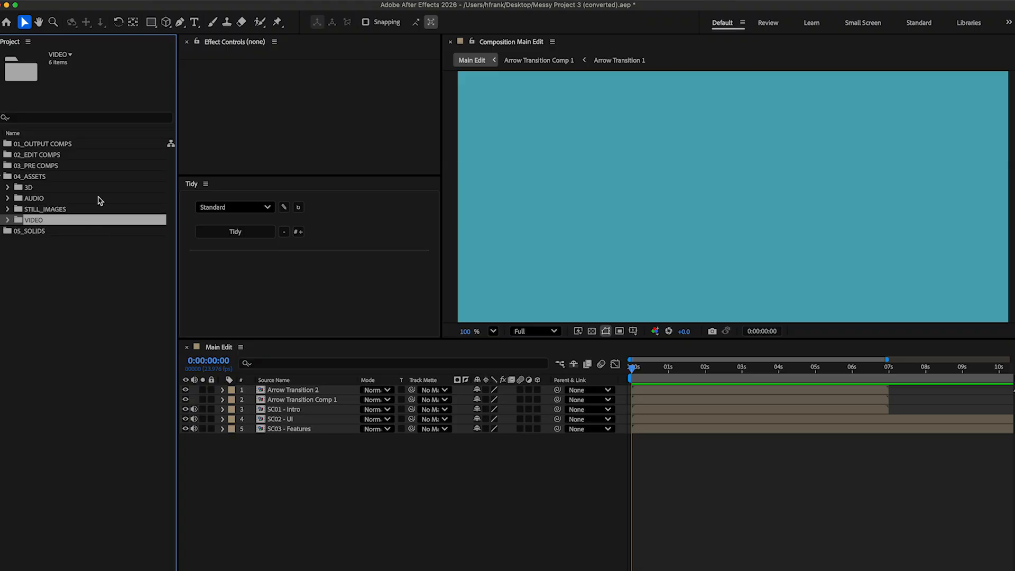
key(Right)
key(Left)
Expand the STILL_IMAGES and AUDIO subfolders again to review how the assets are sorted by type
key(Up)
key(Right)
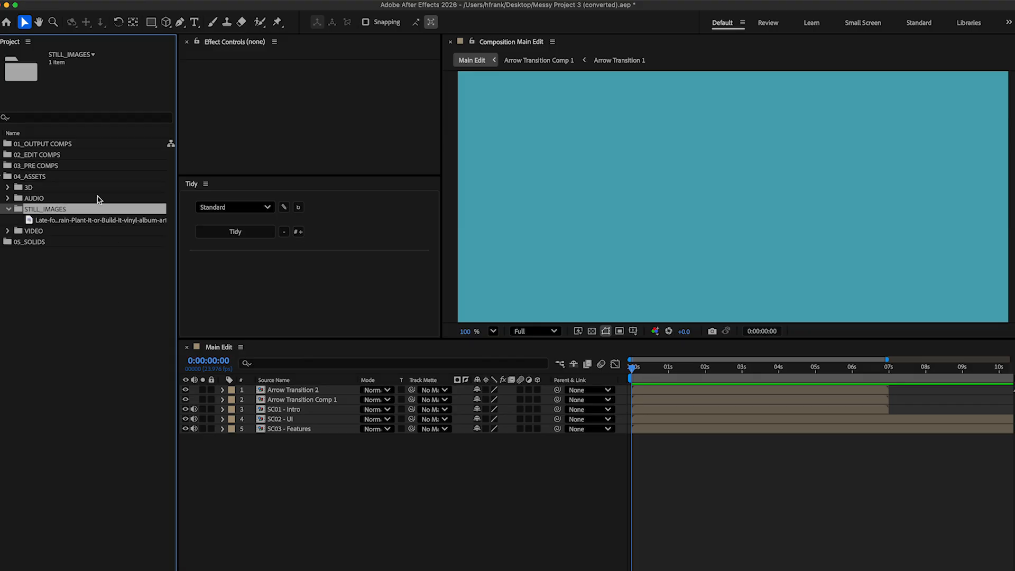
key(Up)
key(Right)
key(Up)
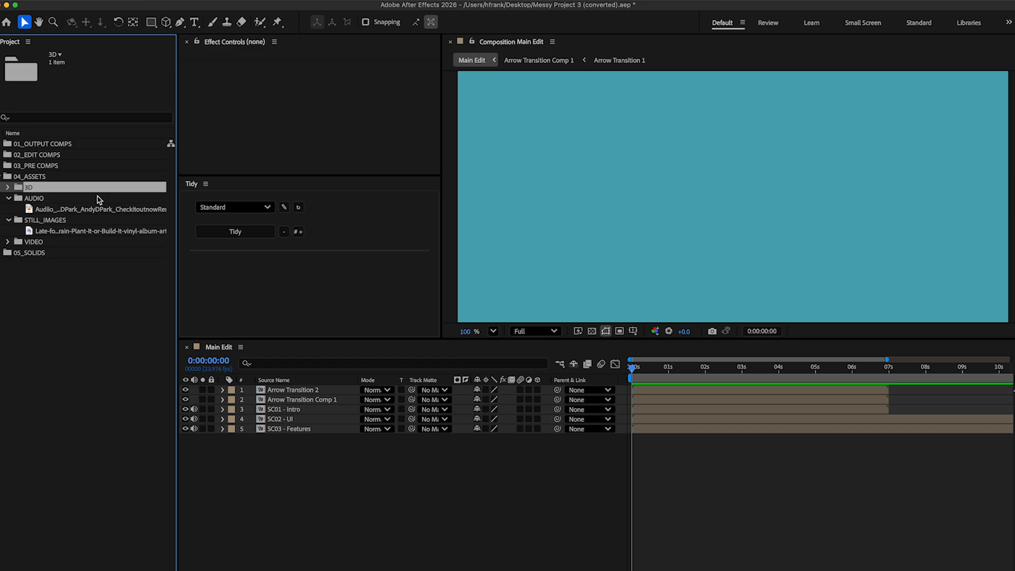
Switch to Sublime Text and examine the type and sortByType settings of the Standard preset's 04_ASSETS entry
key(super+Tab)
key(super+Tab)
key(super+Tab)
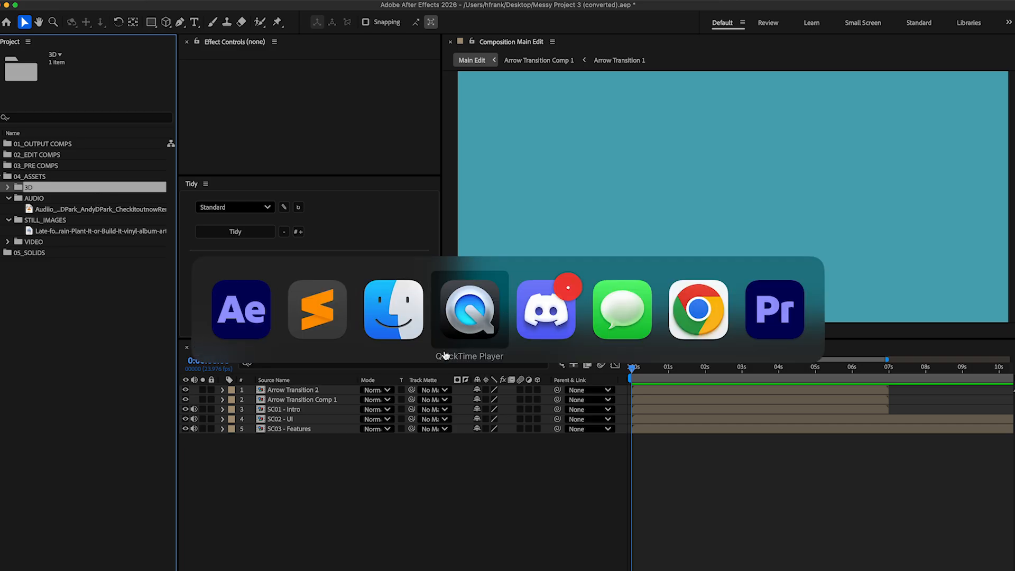
click(324, 304)
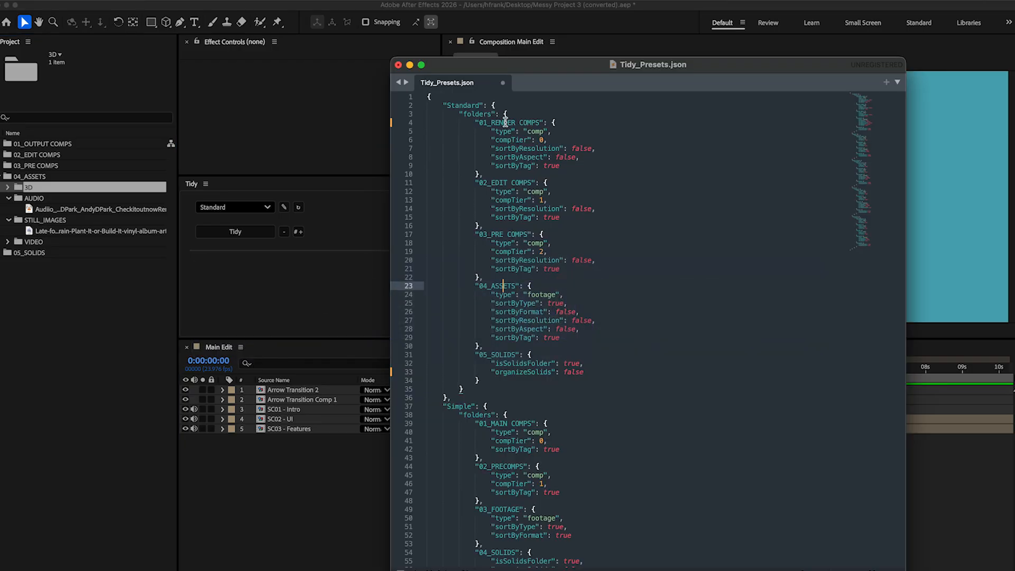
double_click(503, 183)
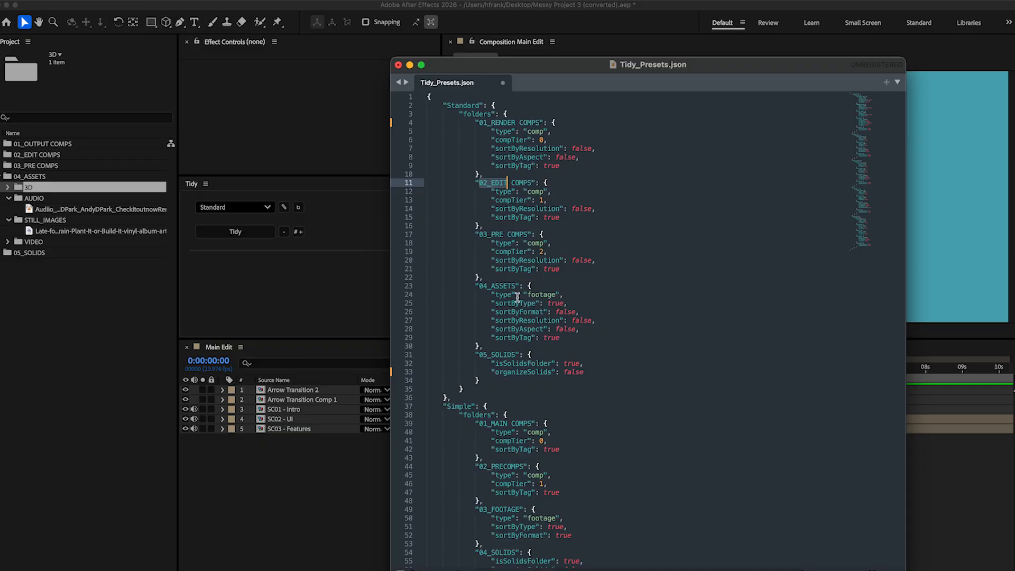
click(503, 295)
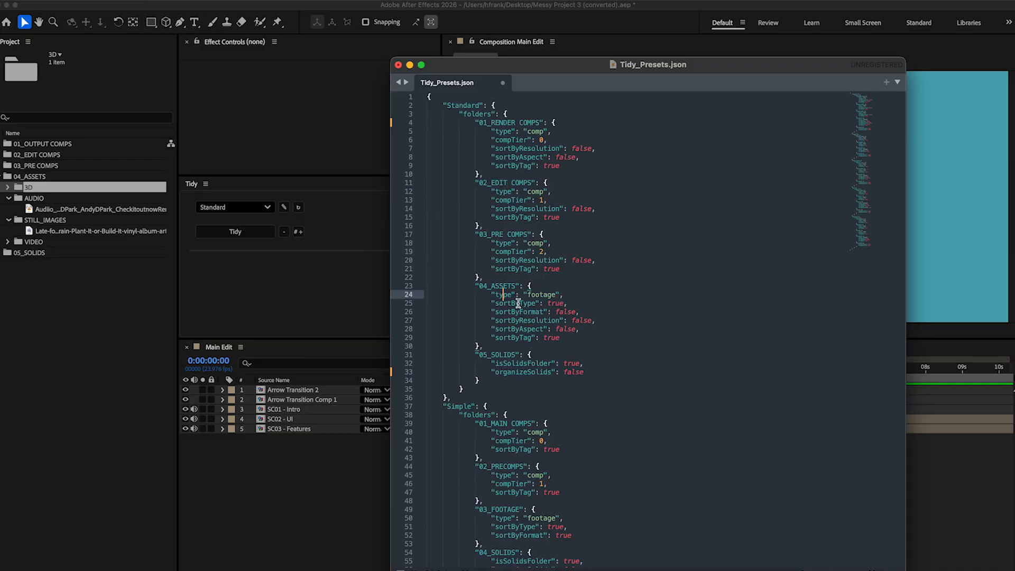
click(511, 303)
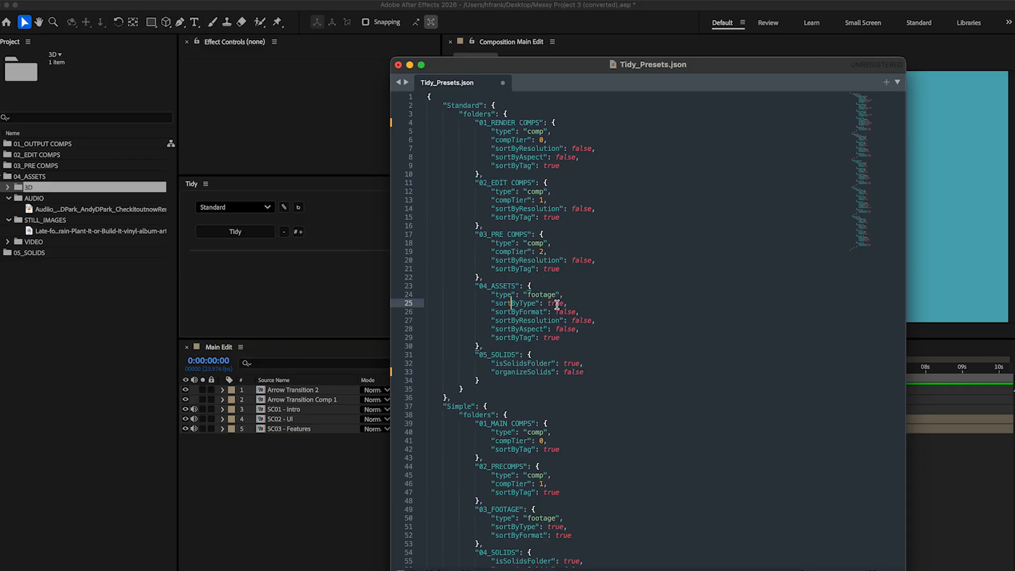
In the Standard preset's 04_ASSETS entry, set sortByType to false and sortByFormat to true, and save Tidy_Presets.json
double_click(556, 304)
text(false)
double_click(565, 313)
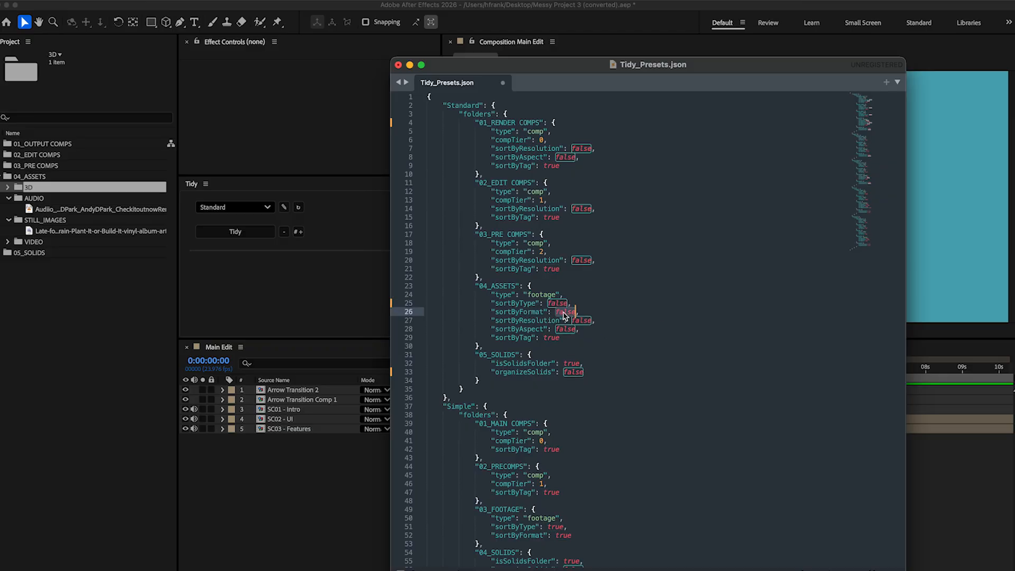
text(ture)
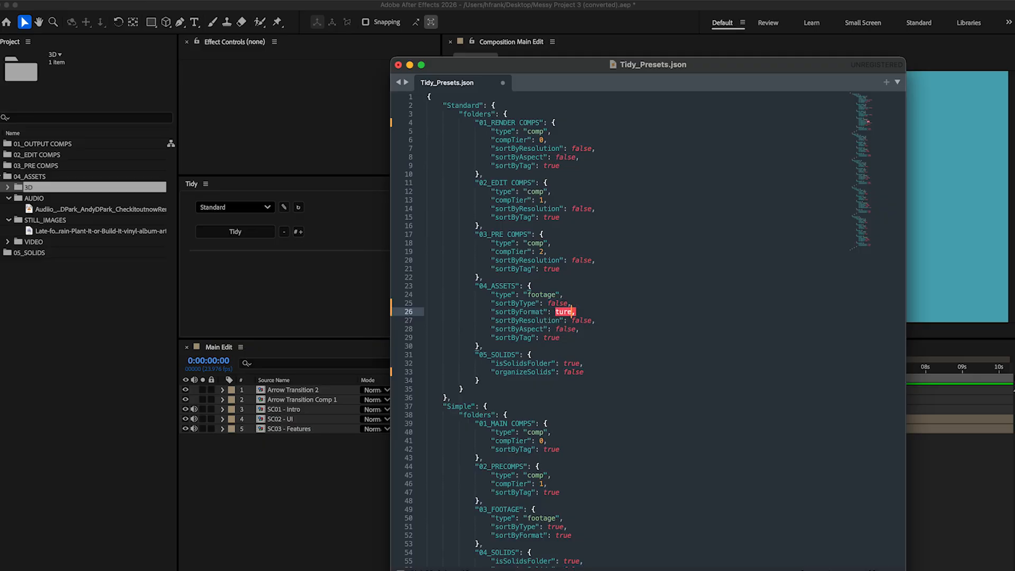
key(BackSpace)
key(Right)
text(e)
key(BackSpace)
text(u)
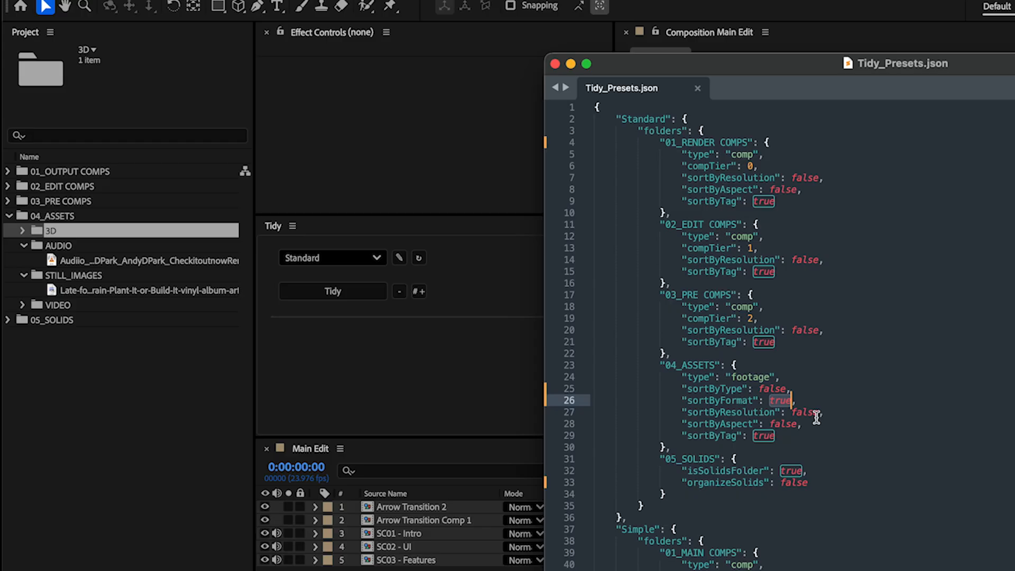
click(591, 325)
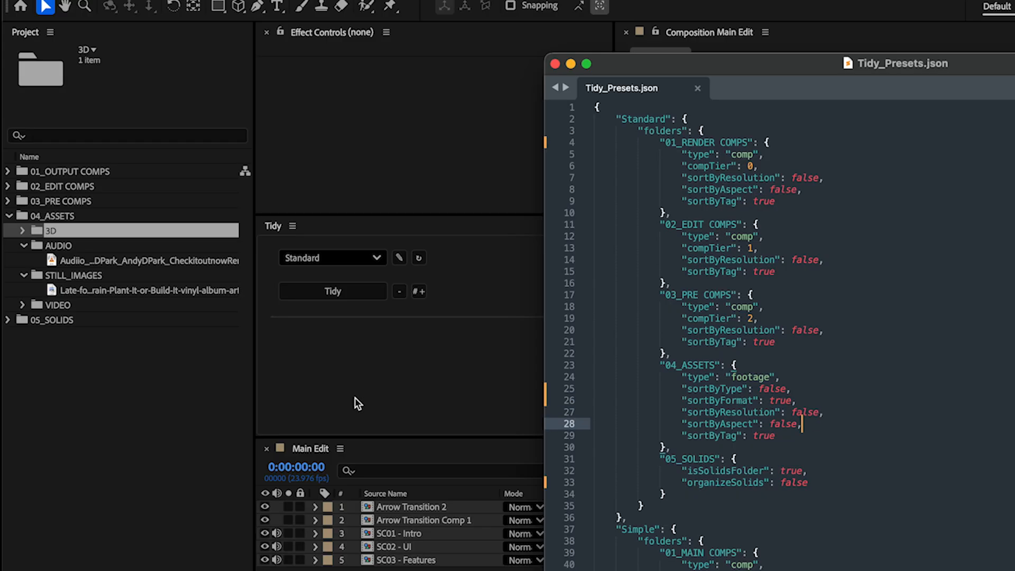
In After Effects, refresh Tidy's presets, run Tidy with the Standard preset, and expand 04_ASSETS to check its subfolders
click(382, 366)
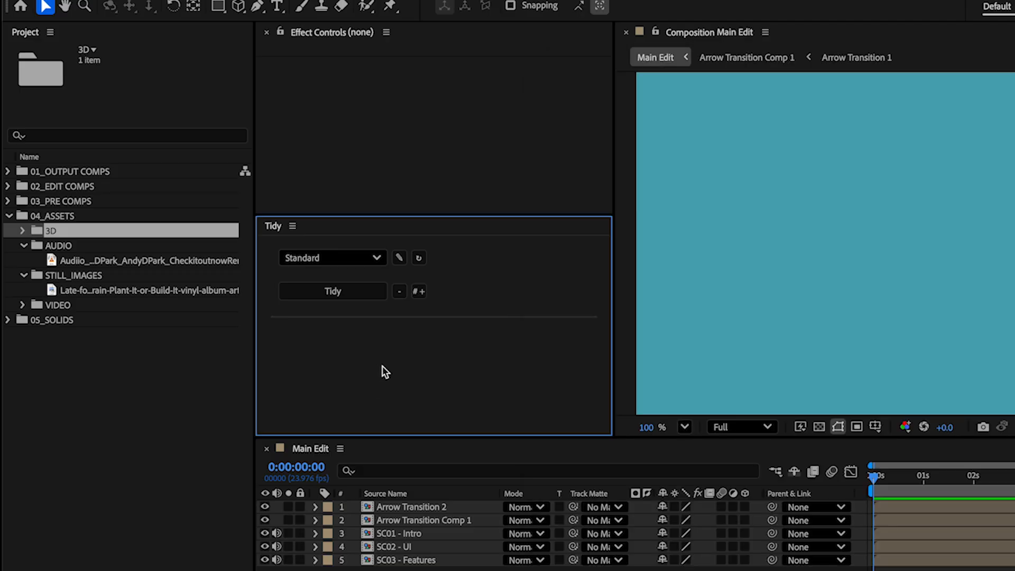
click(418, 258)
click(358, 292)
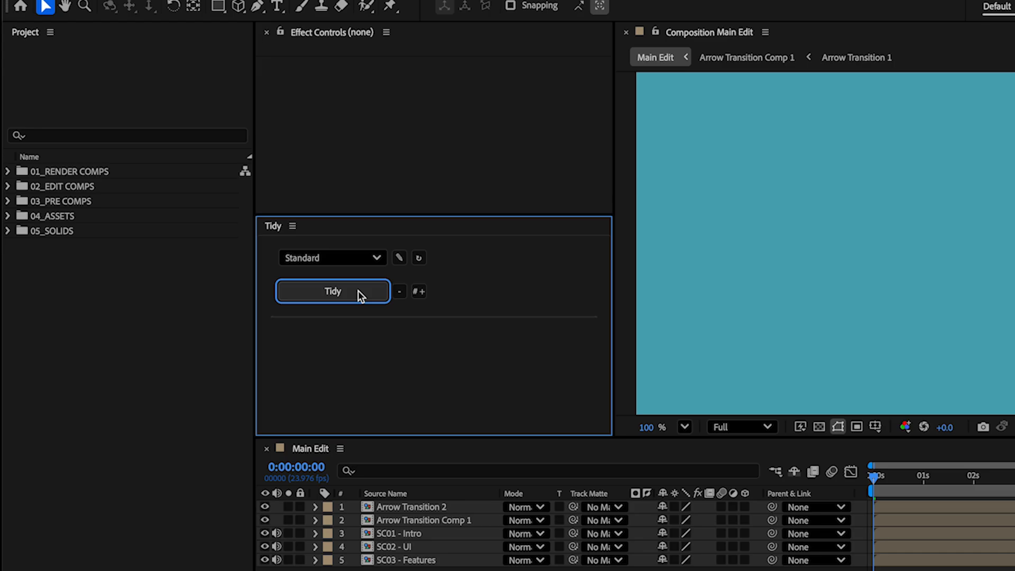
double_click(132, 217)
key(Down)
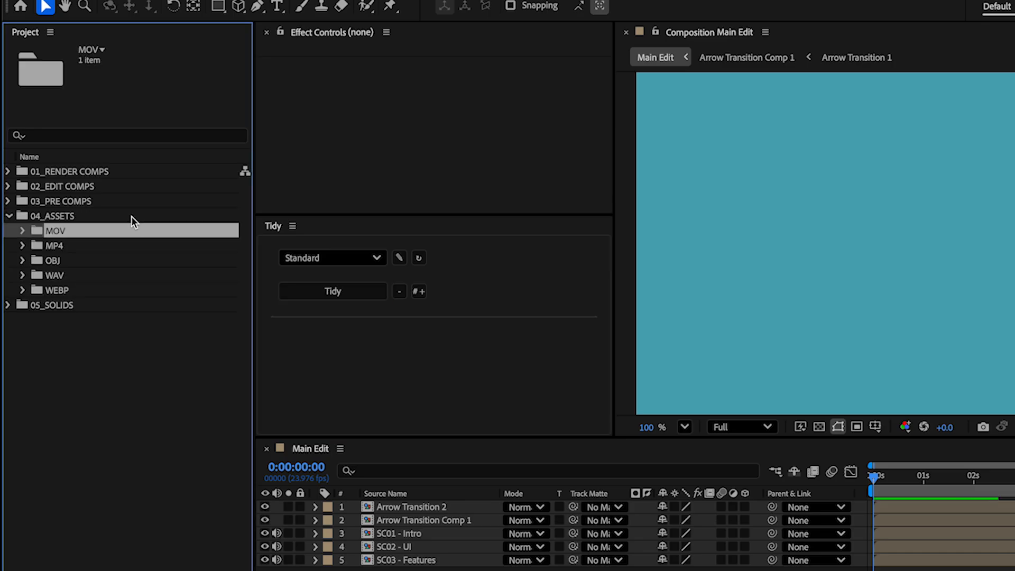
Expand the MOV and MP4 subfolders of 04_ASSETS to review how the footage is sorted by format
key(Right)
key(Down)
key(Right)
key(Down)
key(Up)
key(Left)
key(Down)
key(Up)
key(Up)
key(Up)
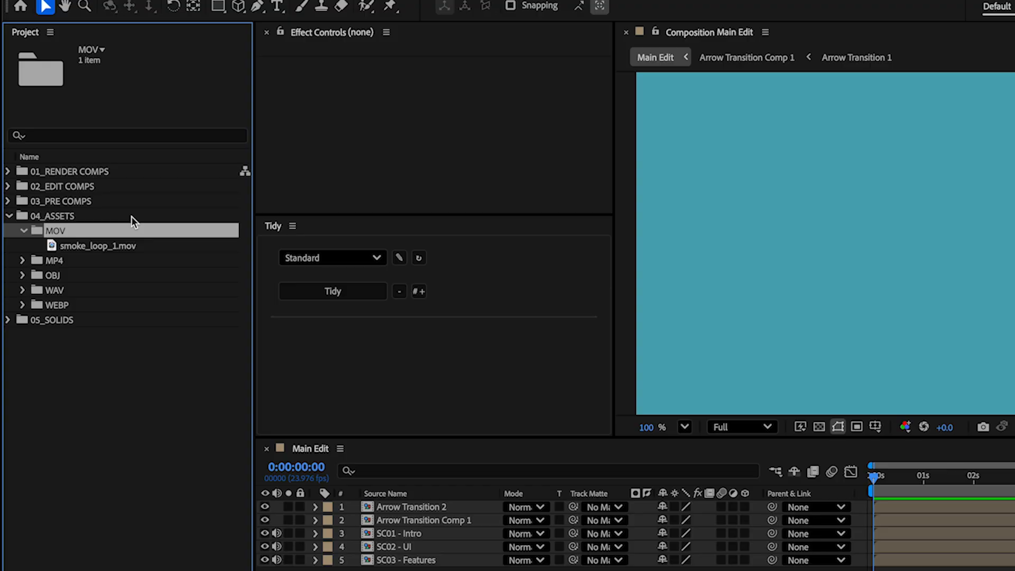
Switch to Sublime Text, set sortByType to true in the Standard preset's 04_ASSETS entry, and save Tidy_Presets.json
key(super+Tab)
double_click(773, 388)
text(ture)
key(BackSpace)
key(BackSpace)
text(ru)
key(super+s)
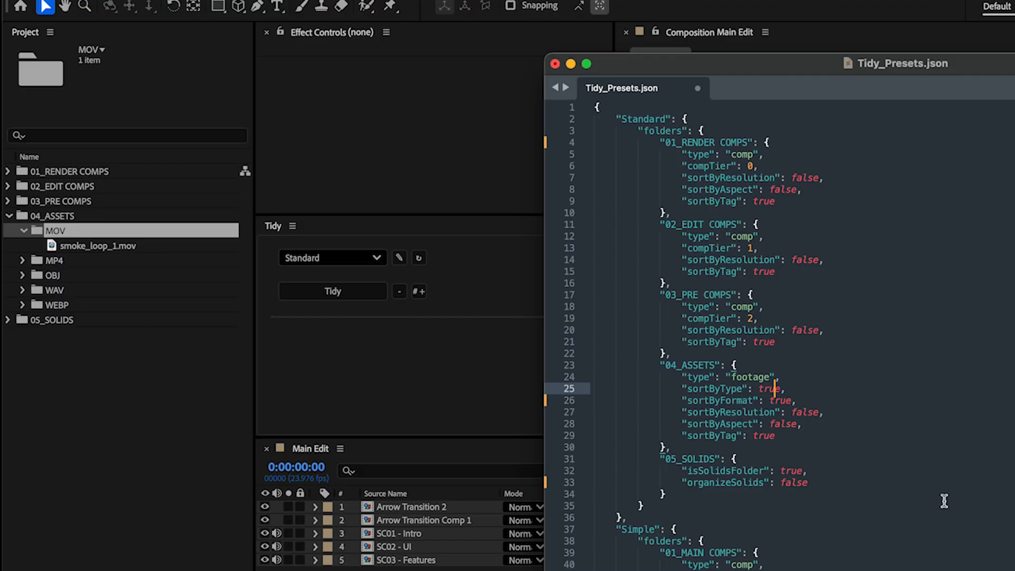
click(891, 444)
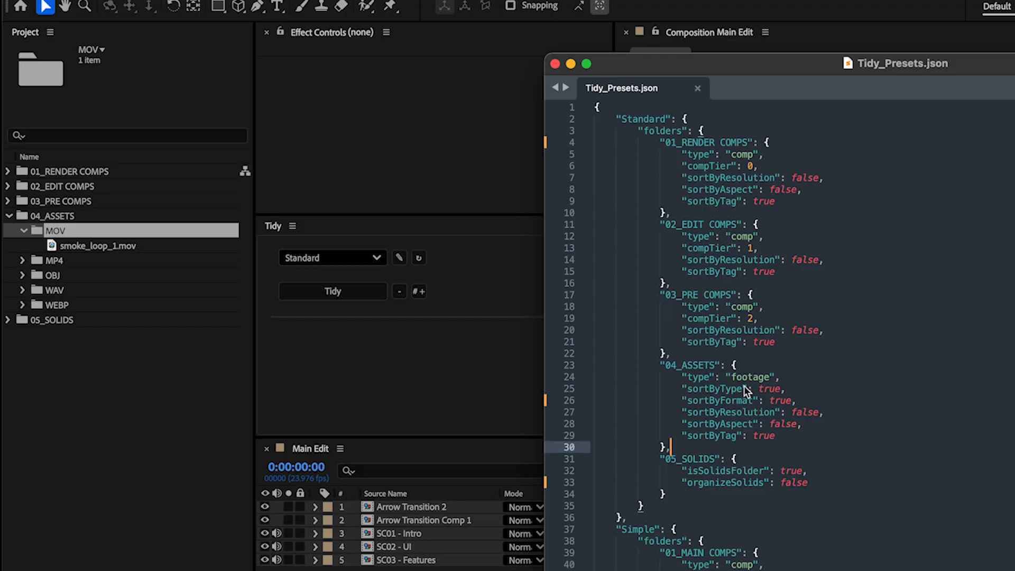
In After Effects, run Tidy with the Standard preset and expand 04_ASSETS and its 3D subfolder
click(334, 373)
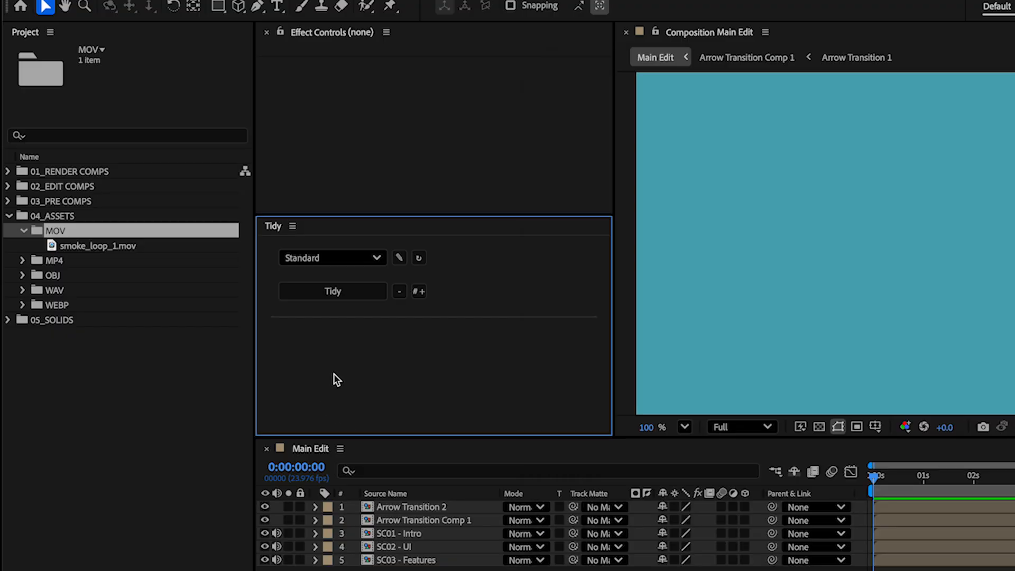
click(356, 290)
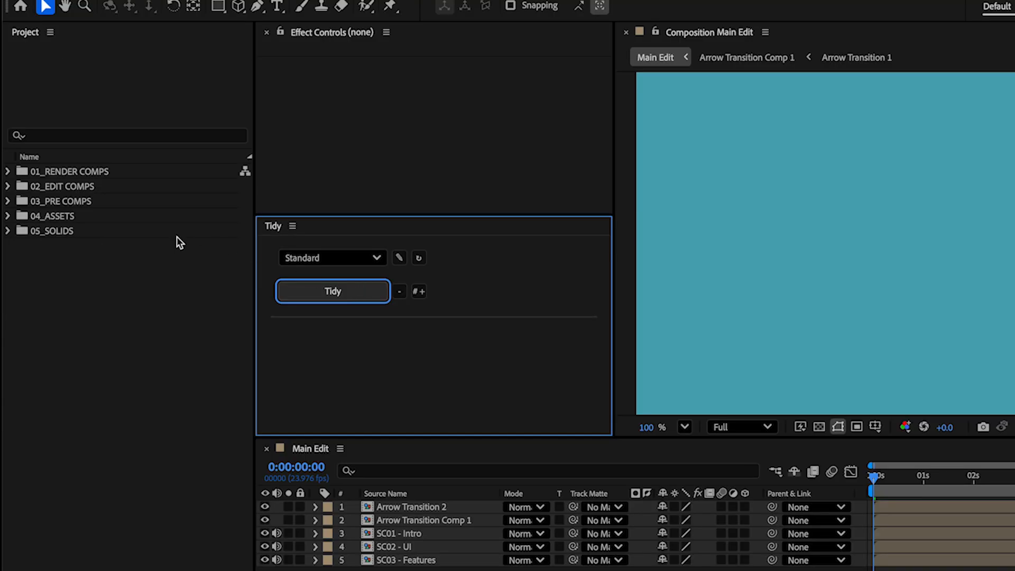
double_click(144, 220)
key(Down)
key(Right)
key(Down)
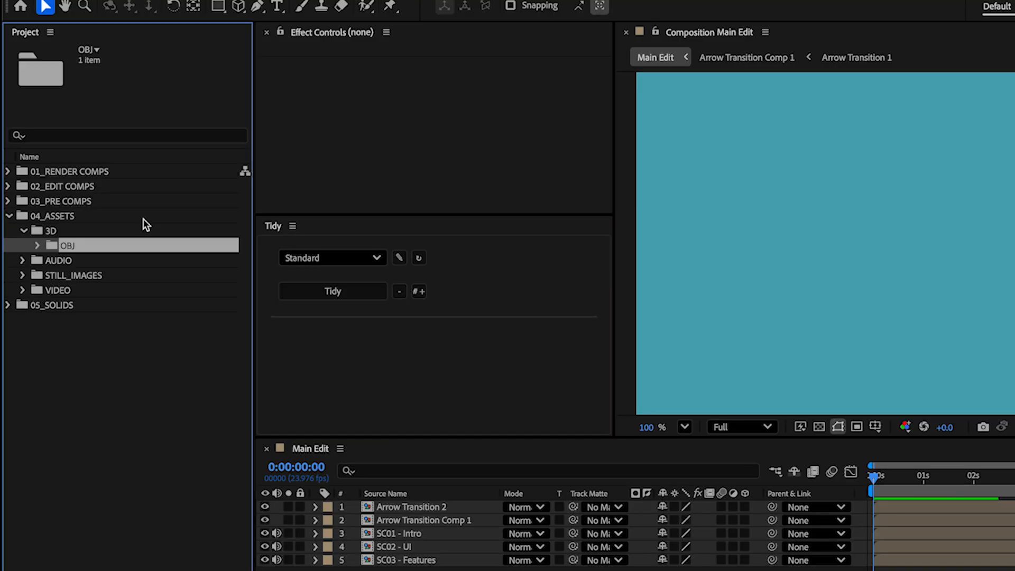
Expand the AUDIO, STILL_IMAGES and VIDEO subfolders to examine the format folders inside each asset type
key(Down)
key(Right)
key(Down)
key(Down)
key(Right)
key(Down)
key(Down)
key(Right)
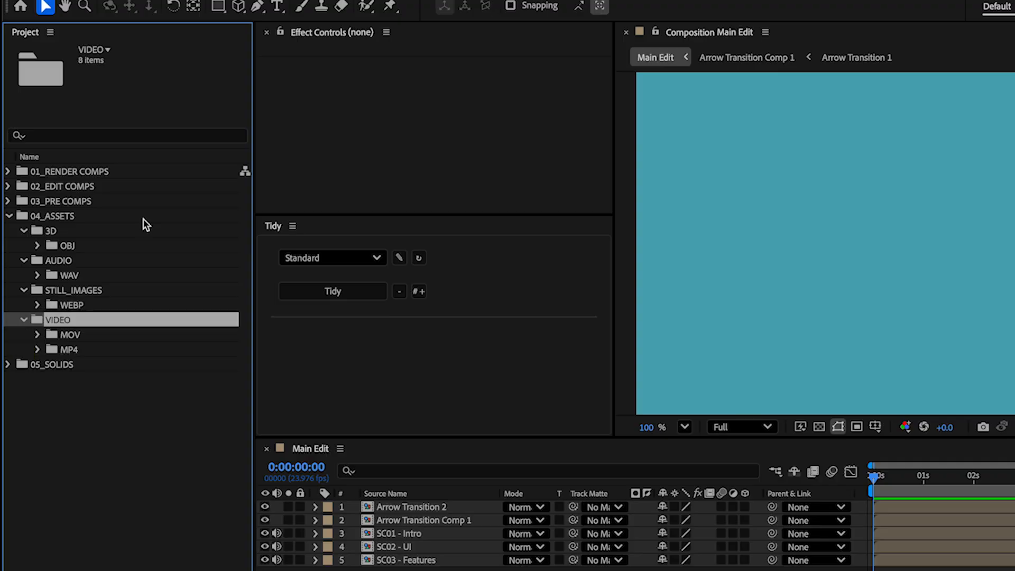
key(Down)
key(Down)
key(Up)
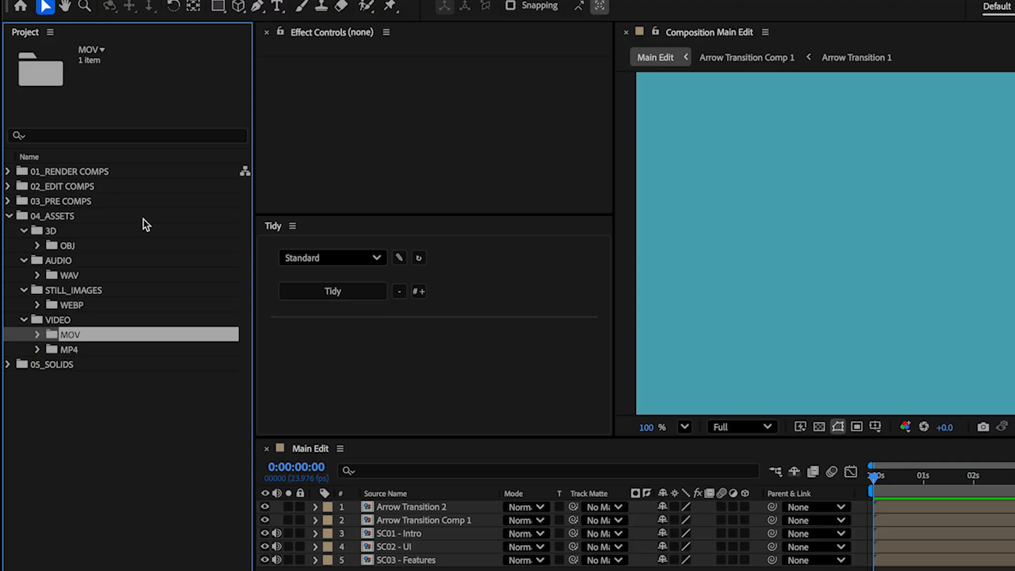
key(super+Tab)
key(super+Tab)
key(super+Tab)
key(super+Tab)
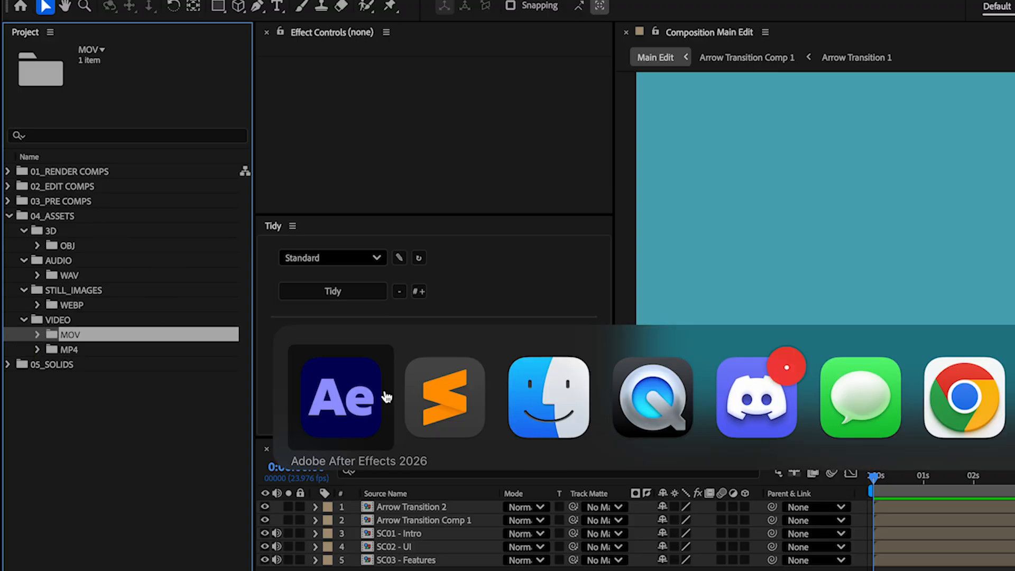
Collapse 04_ASSETS and expand 05_SOLIDS to review the solids it contains
key(Up)
key(Up)
key(Up)
key(Up)
key(Up)
key(Up)
key(Up)
key(Up)
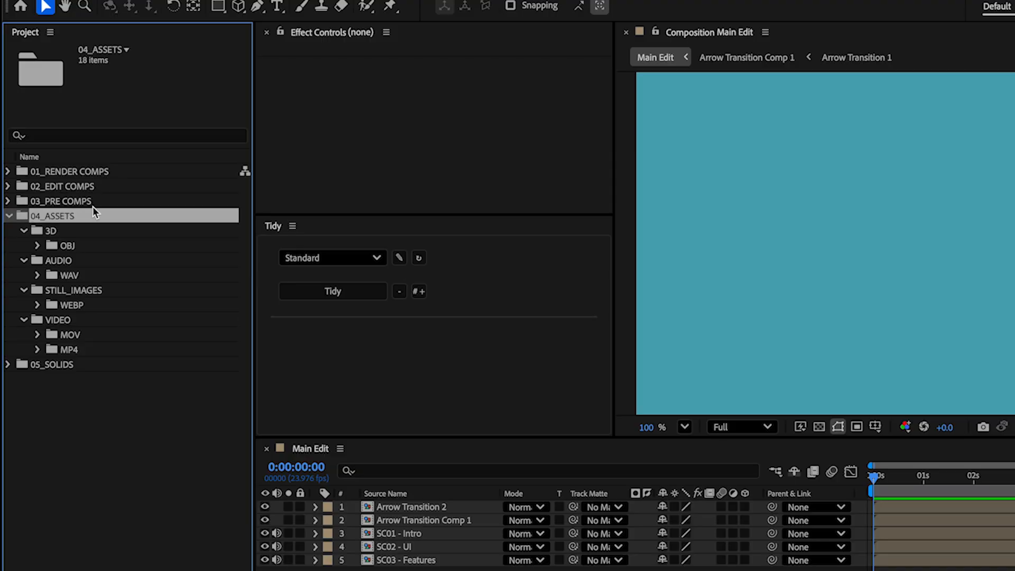
key(Left)
key(Down)
key(Right)
key(Down)
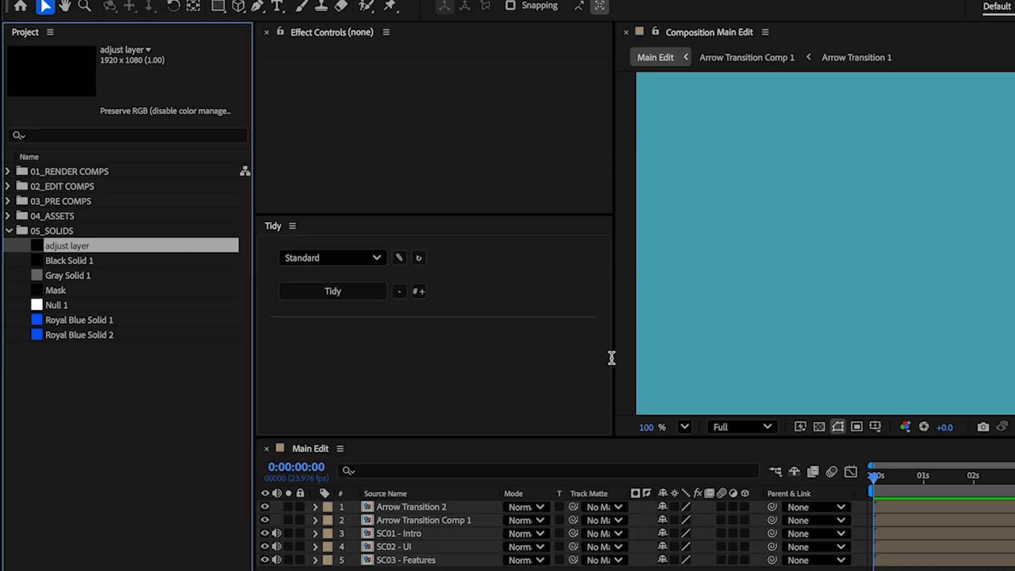
Switch to Sublime Text, set organizeSolids to true in the Standard preset's 05_SOLIDS entry, and save Tidy_Presets.json
key(super+Tab)
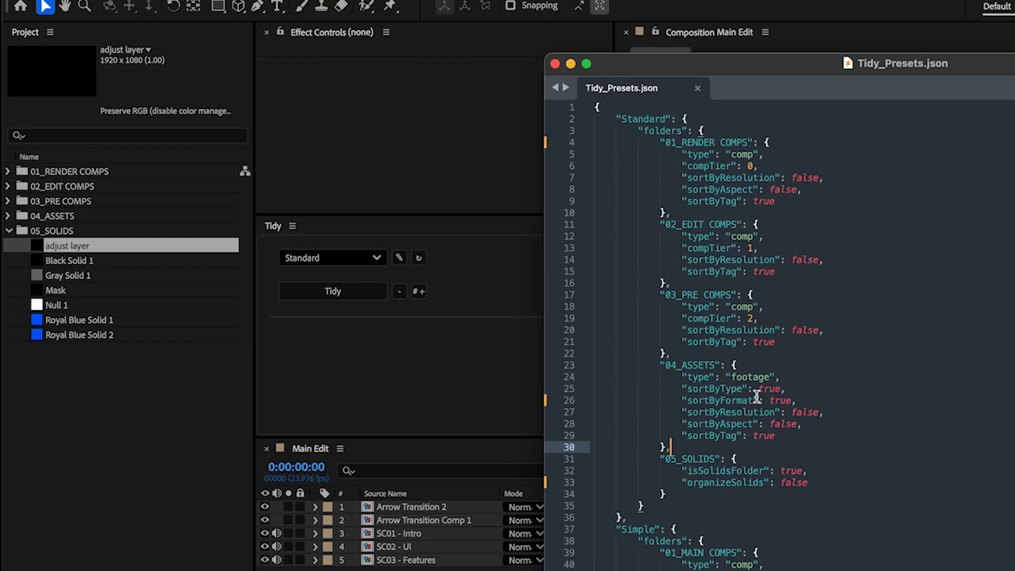
double_click(717, 474)
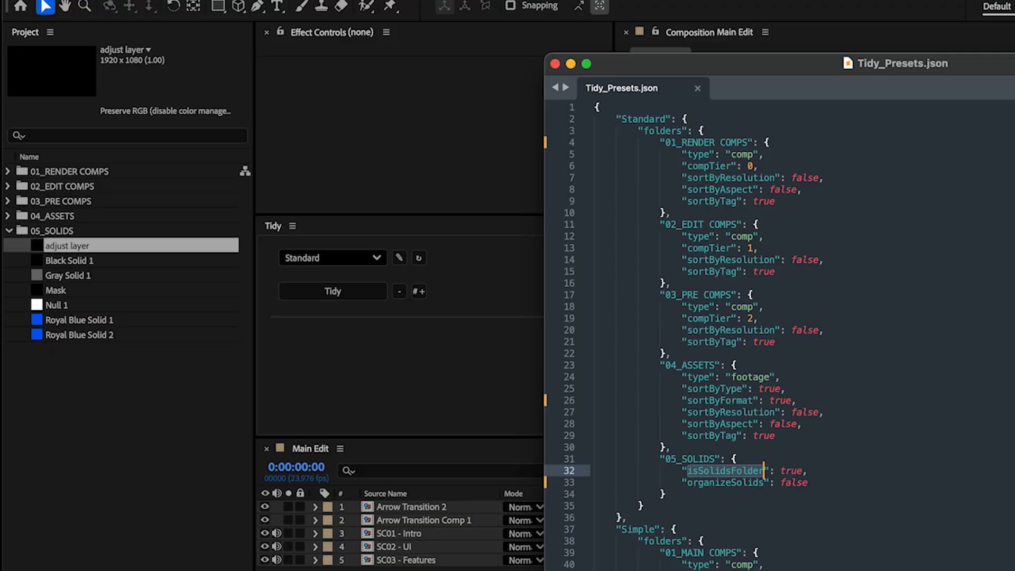
click(787, 482)
double_click(788, 482)
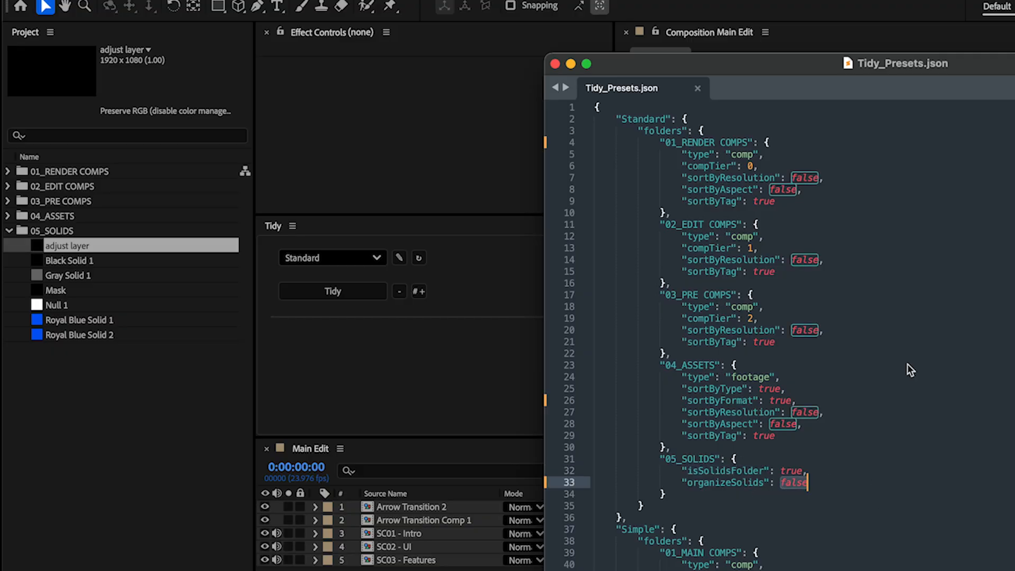
text(ture)
key(BackSpace)
key(Right)
text(e)
key(BackSpace)
text(u)
key(super+s)
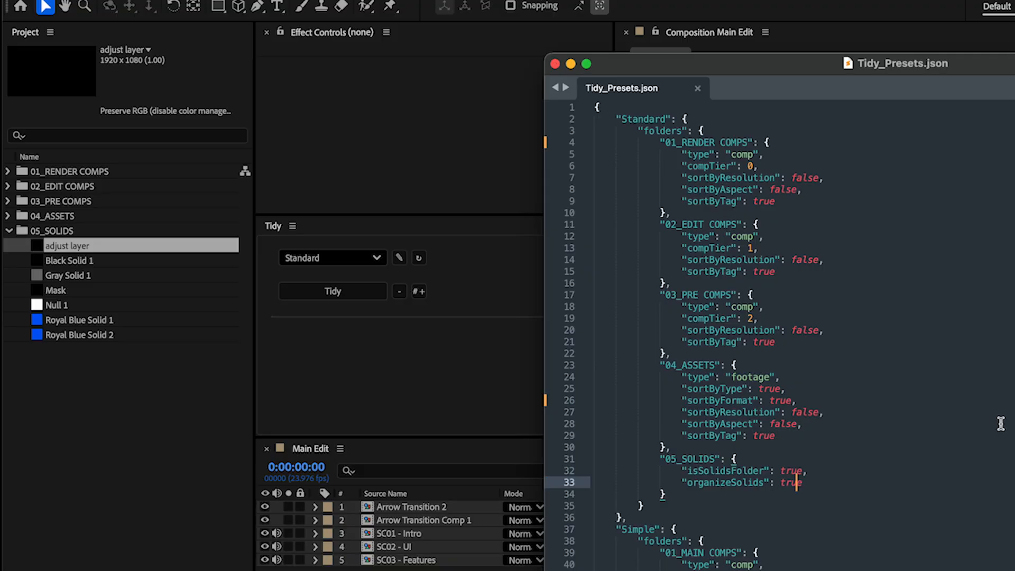
Try running Tidy in After Effects without refreshing the presets, inspect 05_SOLIDS, and recheck the preset file in Sublime Text
click(293, 429)
click(332, 291)
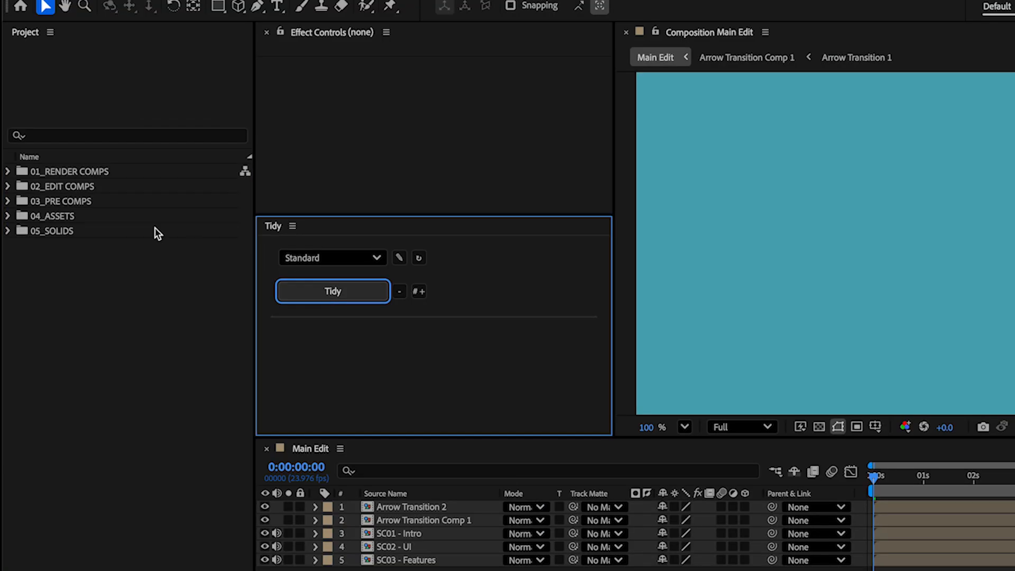
double_click(81, 237)
key(super+Tab)
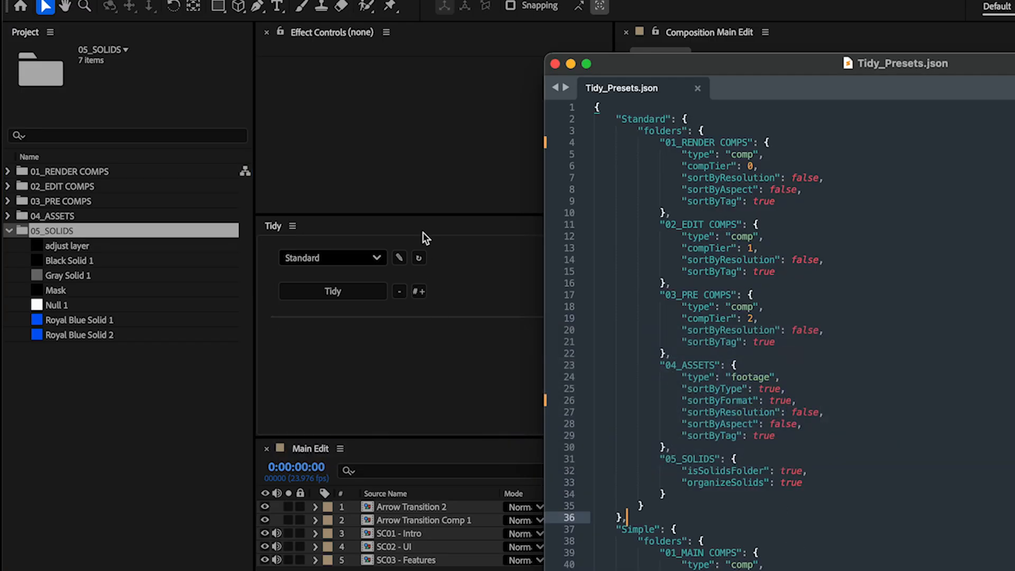
In After Effects, refresh Tidy's presets, run Tidy with the Standard preset, and expand 05_SOLIDS
click(419, 257)
click(337, 292)
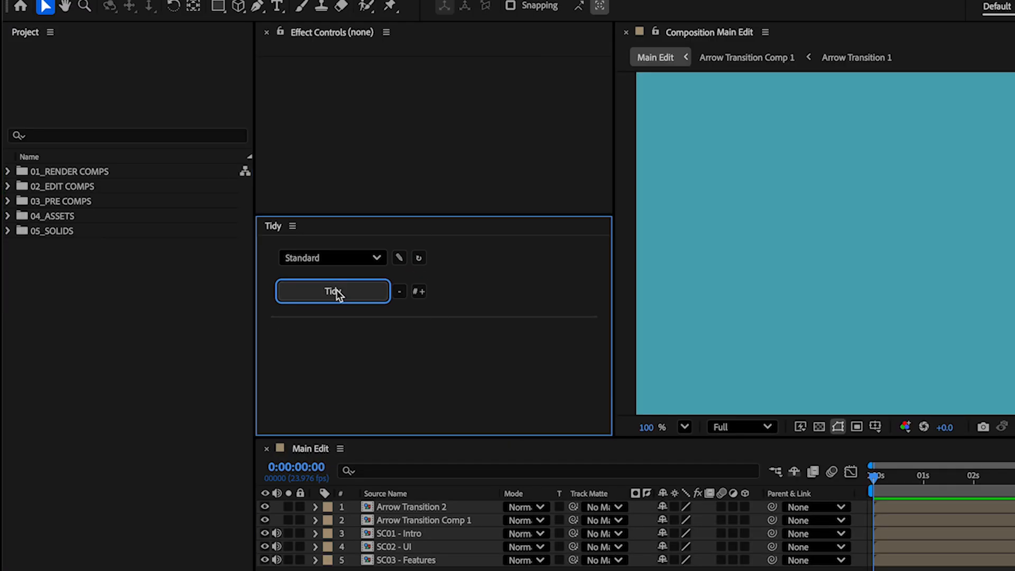
double_click(97, 228)
Look through the Nulls and Solids subfolders of 05_SOLIDS, collapse them, and return to Adjustment Layers
key(Down)
key(Down)
key(Right)
key(Down)
key(Down)
key(Right)
key(Left)
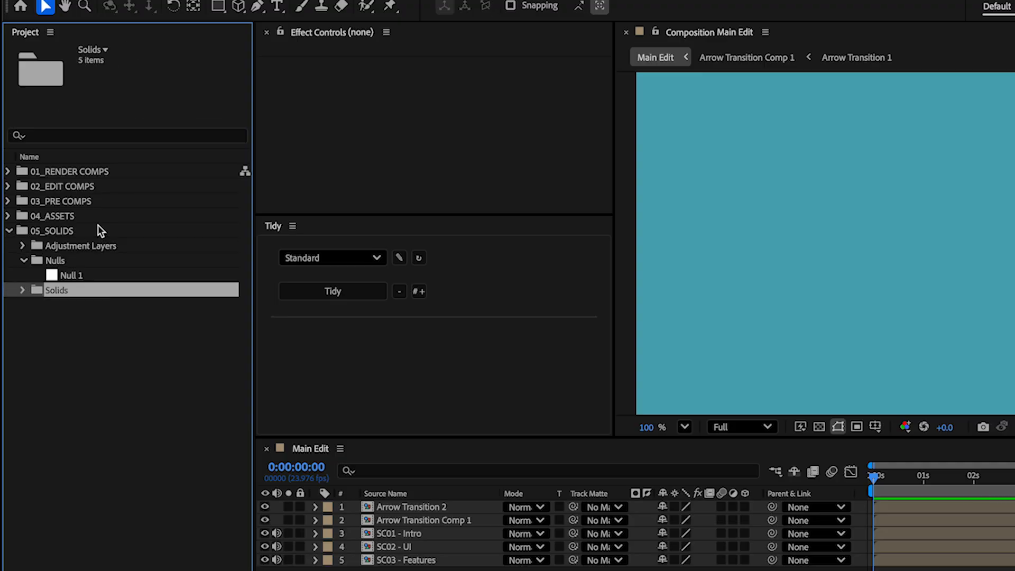
key(Up)
key(Up)
key(Left)
key(Up)
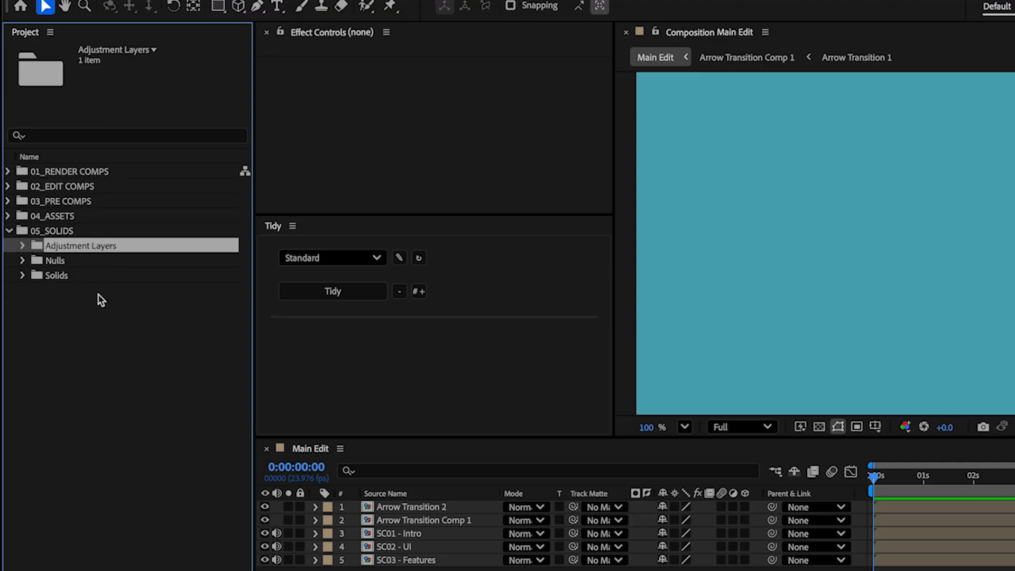
Create a new solid layer with the default settings in the Main Edit composition
click(560, 570)
key(ctrl+y)
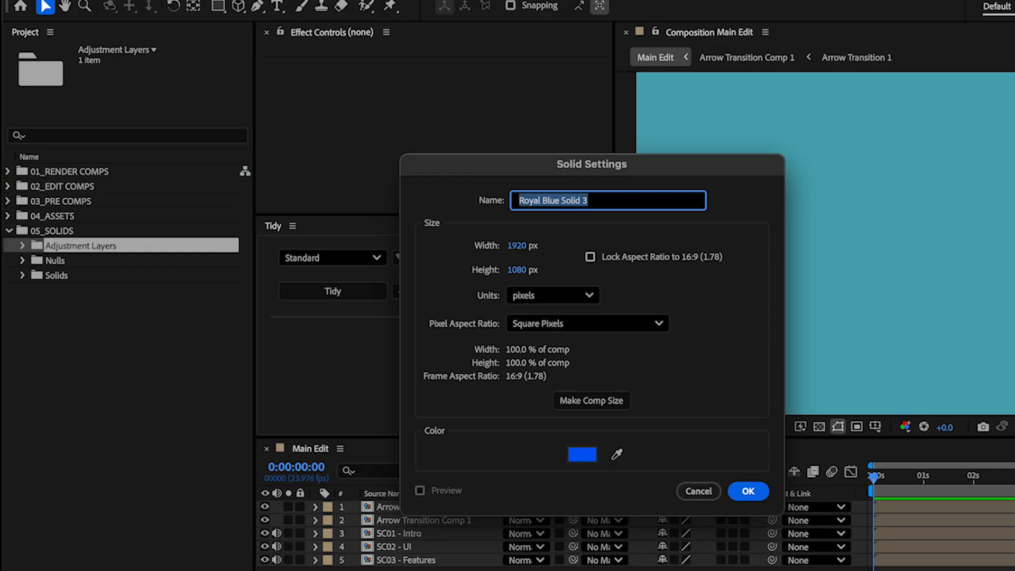
key(Return)
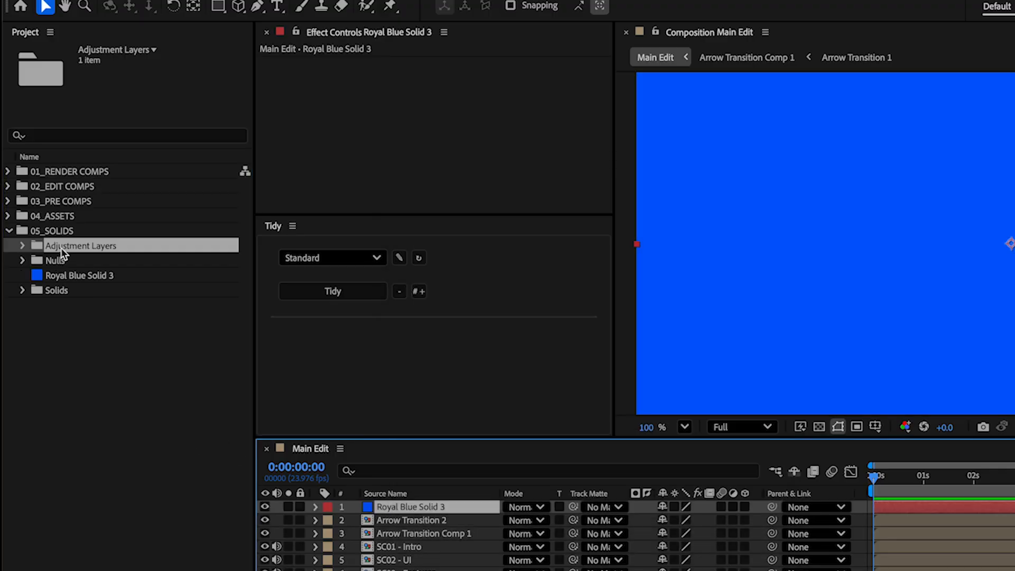
Check the Solids Folder designation of 05_SOLIDS and where the new solid is stored, and collapse the folder
right_click(56, 230)
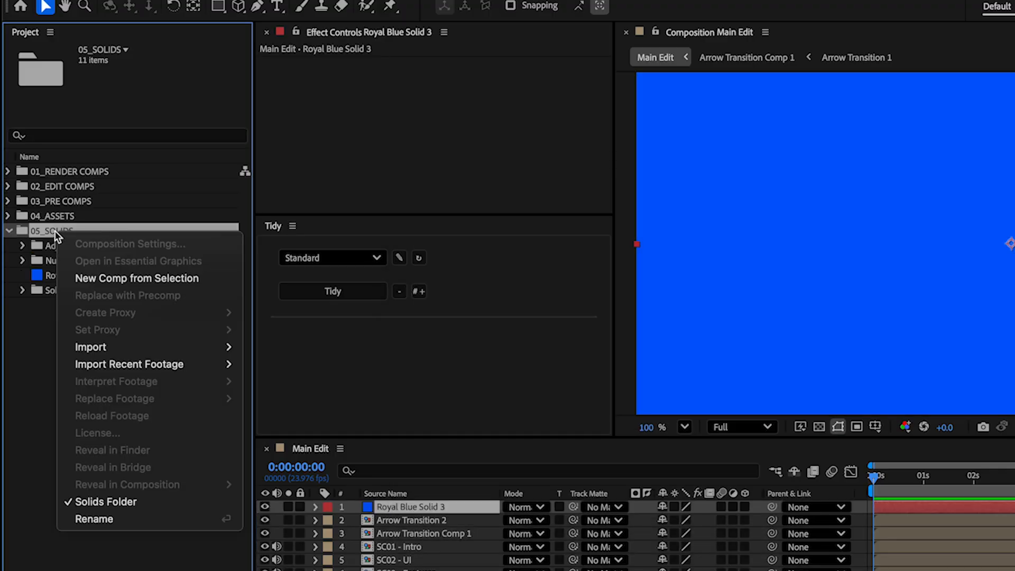
click(116, 501)
click(75, 276)
drag(75, 276, 56, 236)
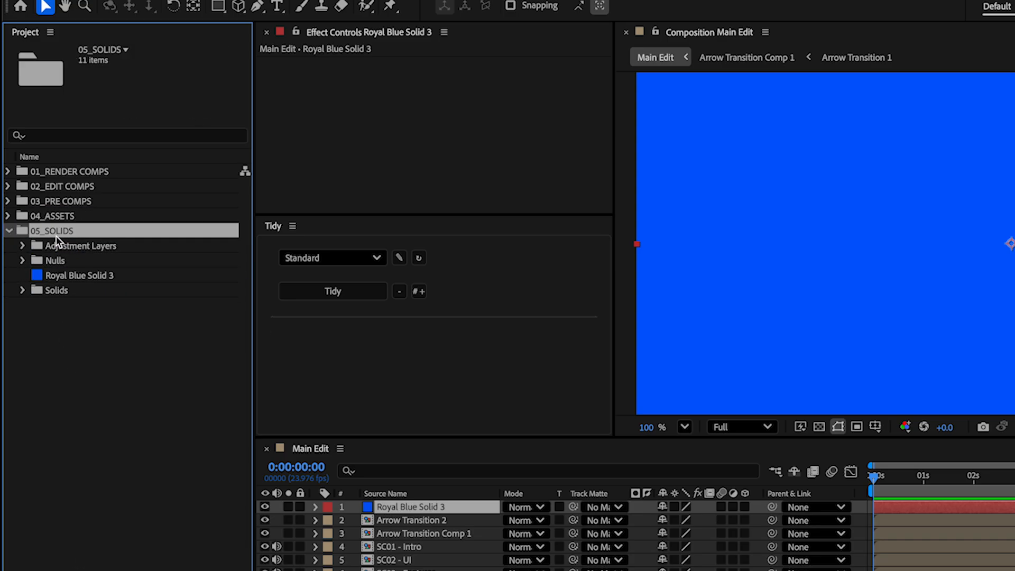
double_click(56, 235)
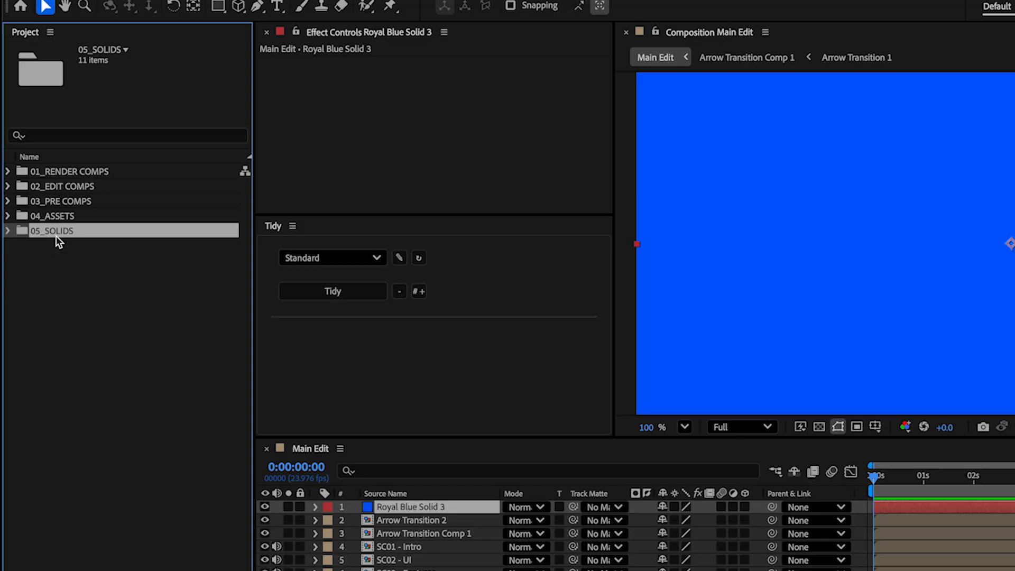
Switch to Sublime Text and examine the sortByResolution and sortByAspect settings of the Standard preset's 04_ASSETS entry
click(116, 192)
key(super+Tab)
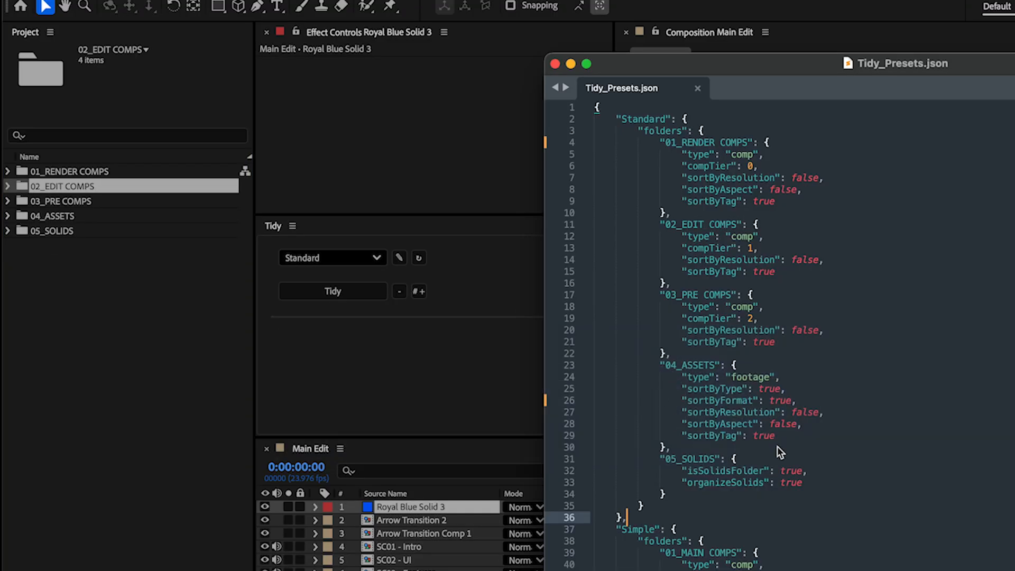
click(738, 414)
double_click(725, 423)
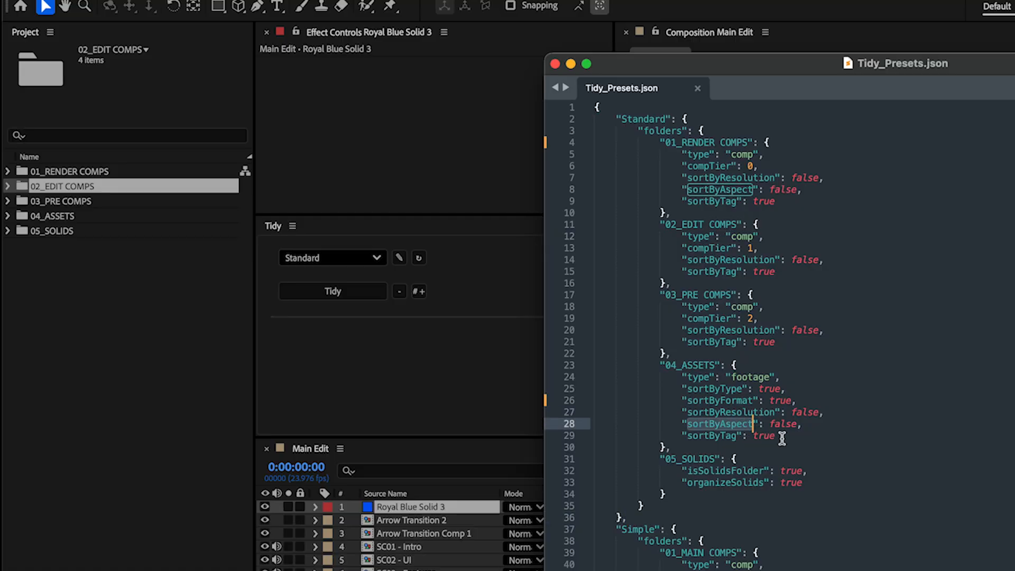
click(736, 412)
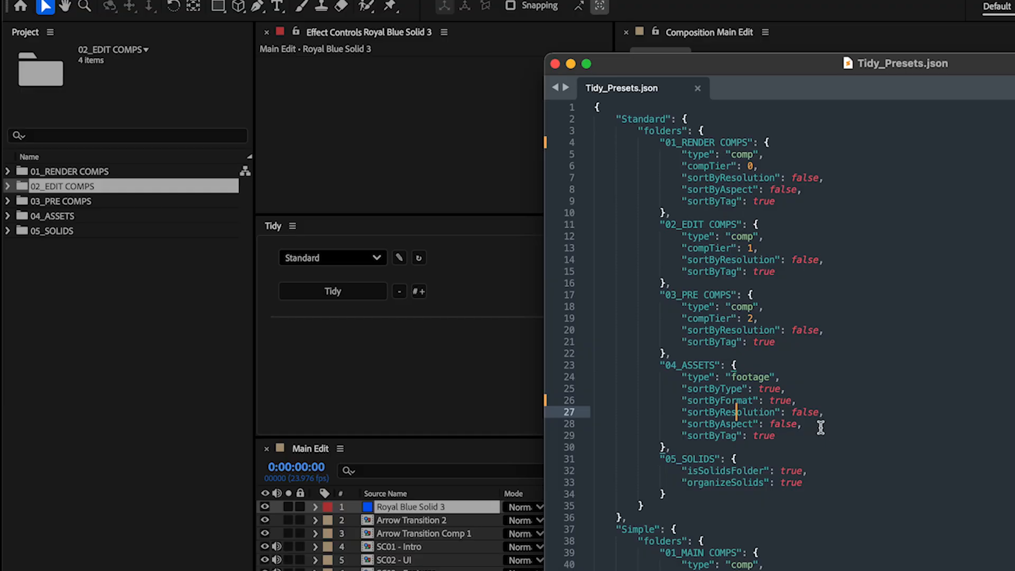
double_click(783, 423)
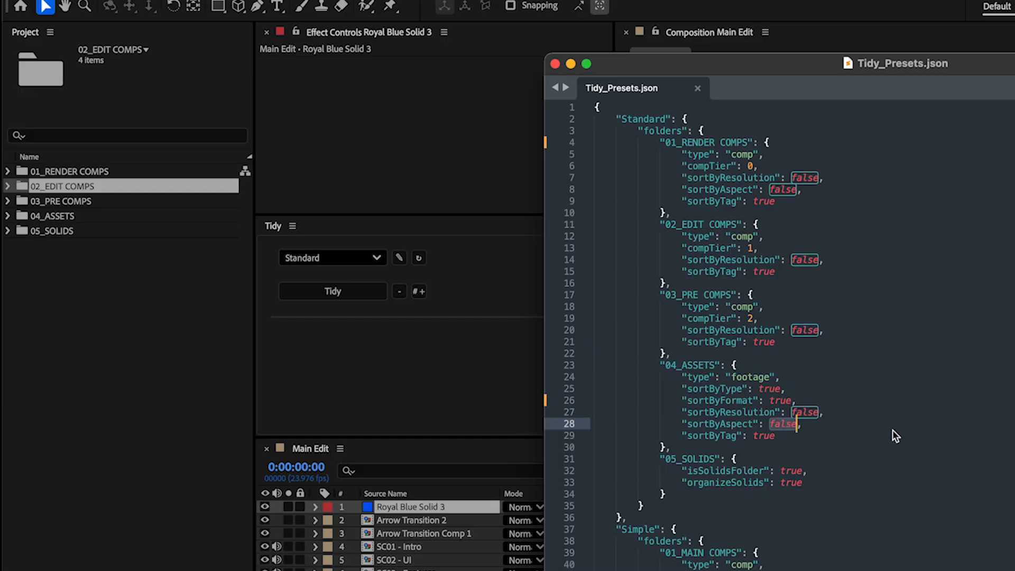
Set sortByResolution to true in the Standard preset's 04_ASSETS entry and save Tidy_Presets.json
double_click(801, 412)
text(ture)
key(Escape)
key(Left)
key(BackSpace)
key(BackSpace)
text(ru)
key(super+s)
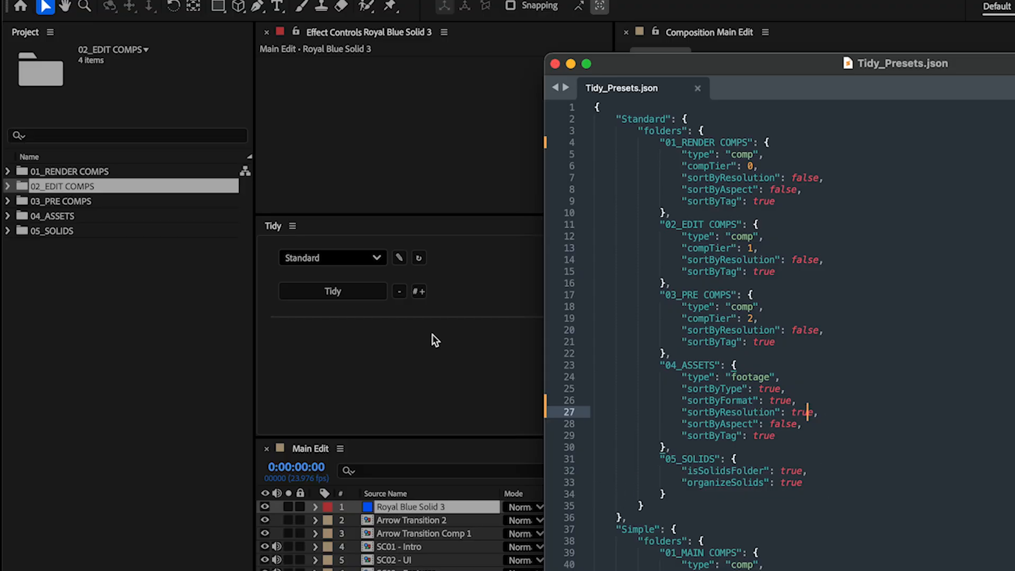
In After Effects, refresh Tidy's presets and expand 04_ASSETS to check its asset type subfolders
click(421, 272)
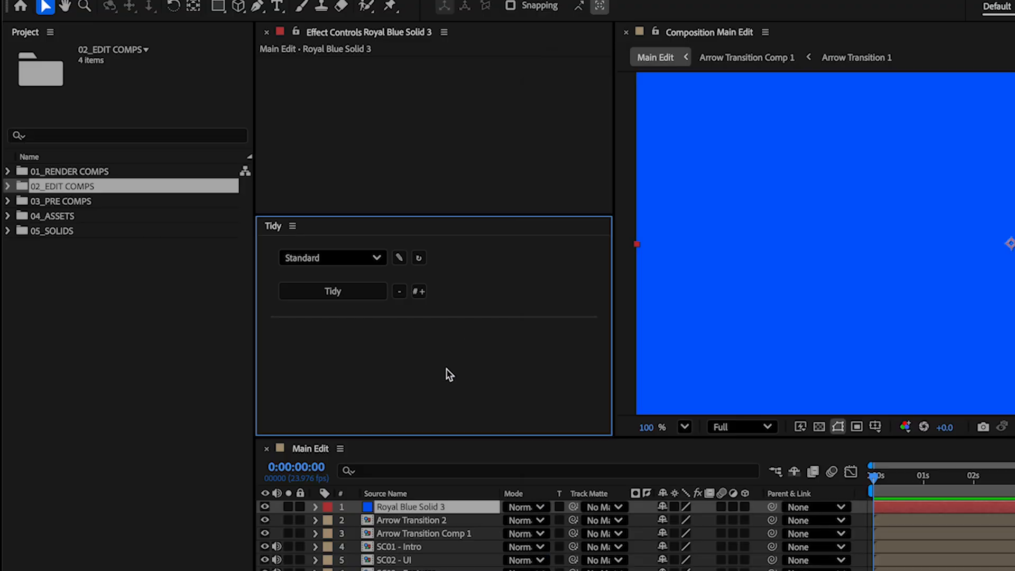
click(420, 257)
click(59, 216)
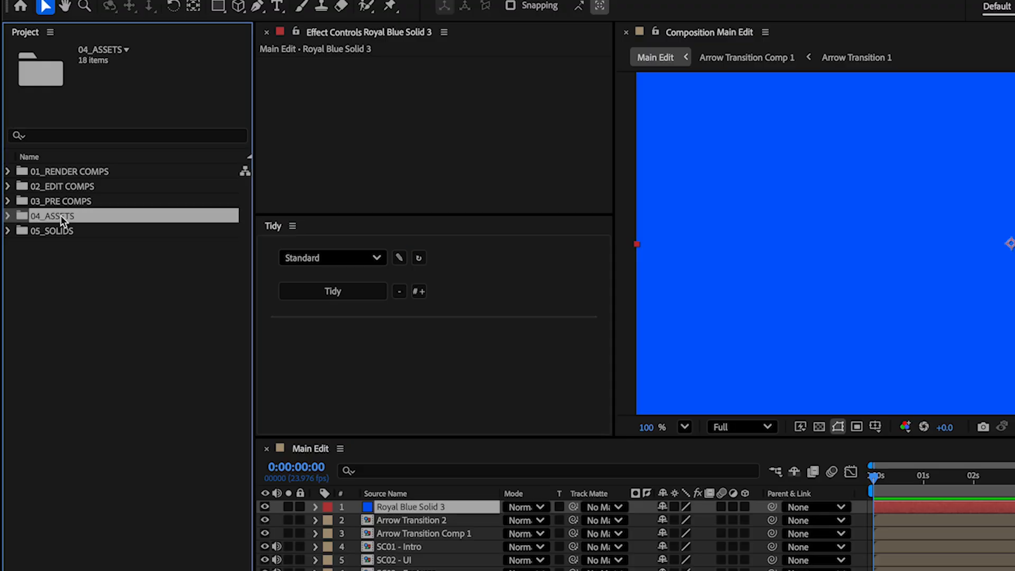
key(Right)
key(Down)
key(Right)
key(Left)
key(Up)
Expand the VIDEO folder with its MOV and MP4 subfolders to check whether the footage is sorted by resolution
key(Down)
key(Down)
key(Down)
key(Down)
key(Right)
key(Down)
key(Right)
key(Down)
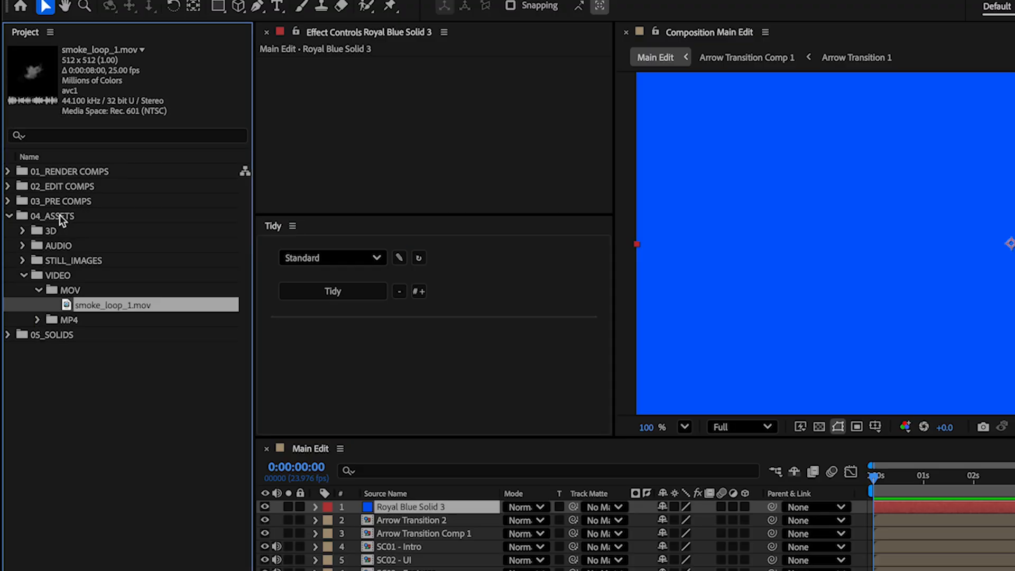
key(Down)
key(Right)
Recheck the preset file in Sublime Text, refresh Tidy's presets in After Effects, and rerun Tidy with the Standard preset
key(super+Tab)
click(802, 464)
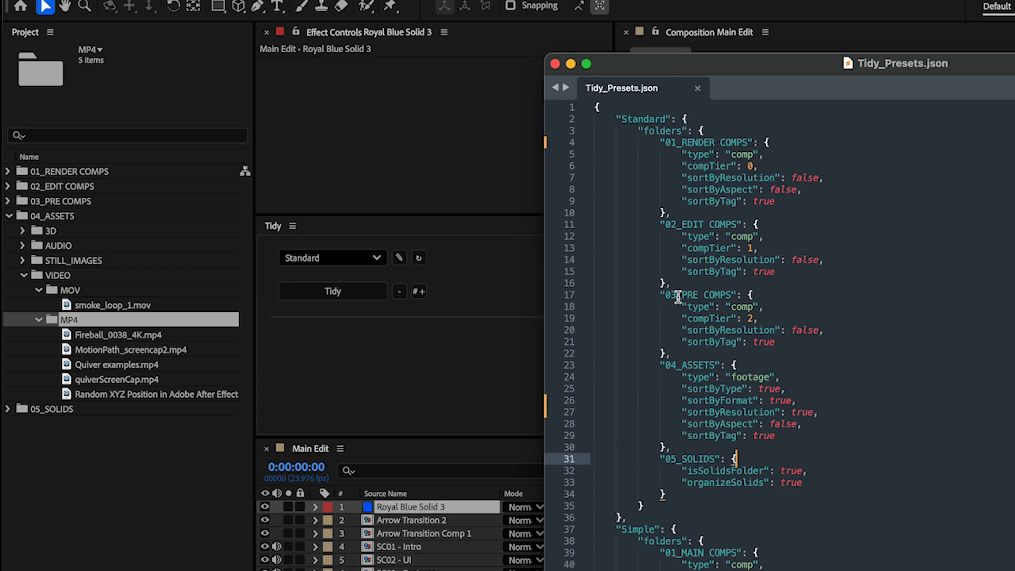
click(419, 258)
click(348, 297)
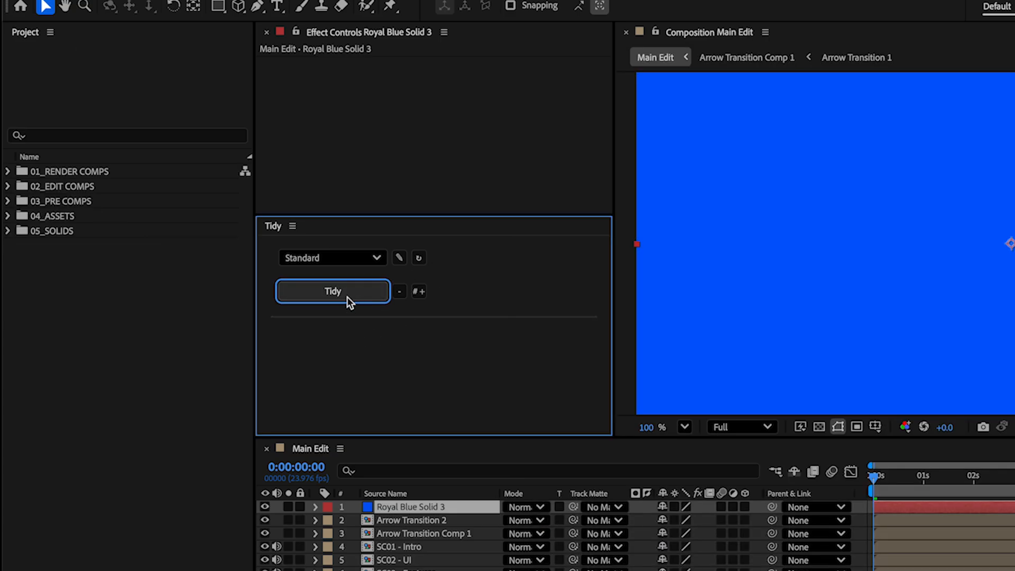
Expand 04_ASSETS, VIDEO, MOV and its SD subfolder to check how the MOV footage is sorted by resolution
click(102, 218)
key(Right)
key(Down)
key(Down)
key(Down)
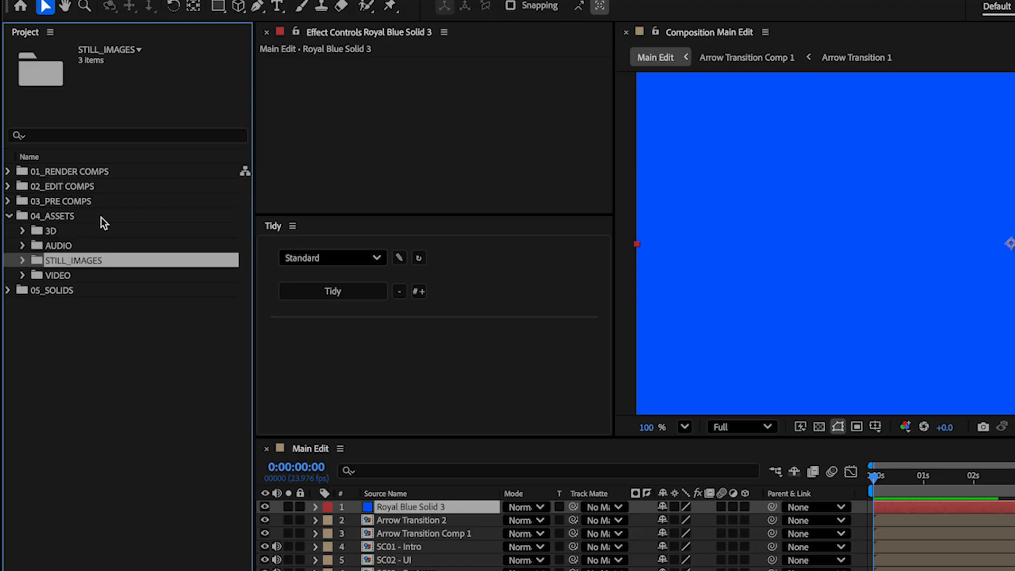
key(Down)
key(Right)
key(Down)
key(Right)
key(Down)
key(Right)
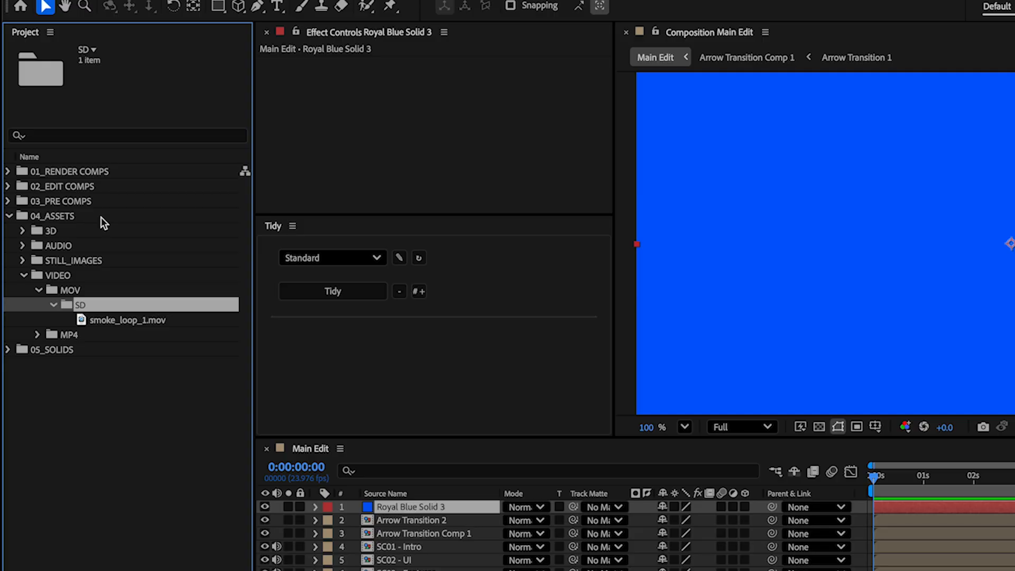
Check the details of smoke_loop_1.mov, and examine the contents of the MP4 folder's 4K and SD subfolders
key(Down)
key(Down)
key(Right)
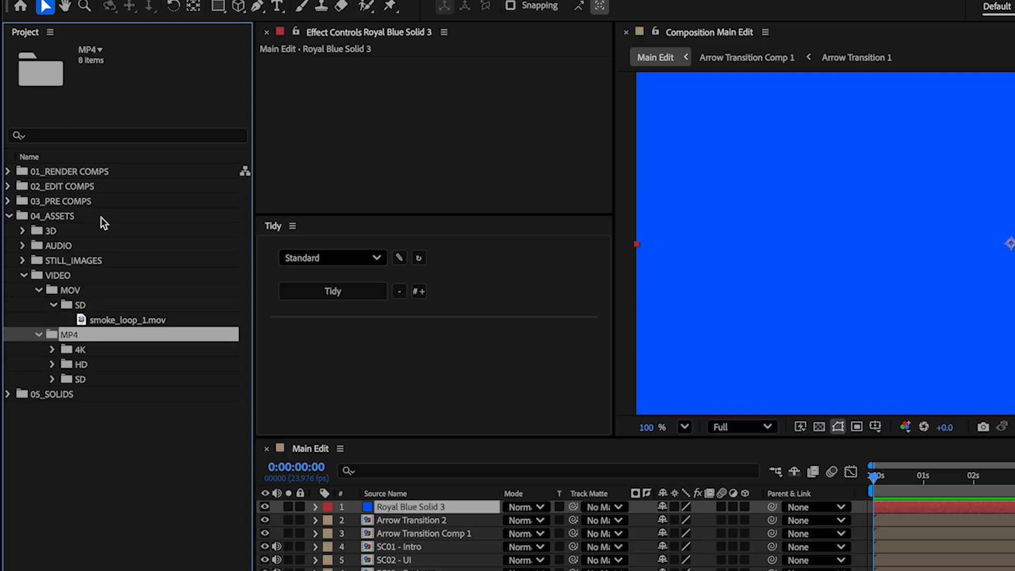
key(Up)
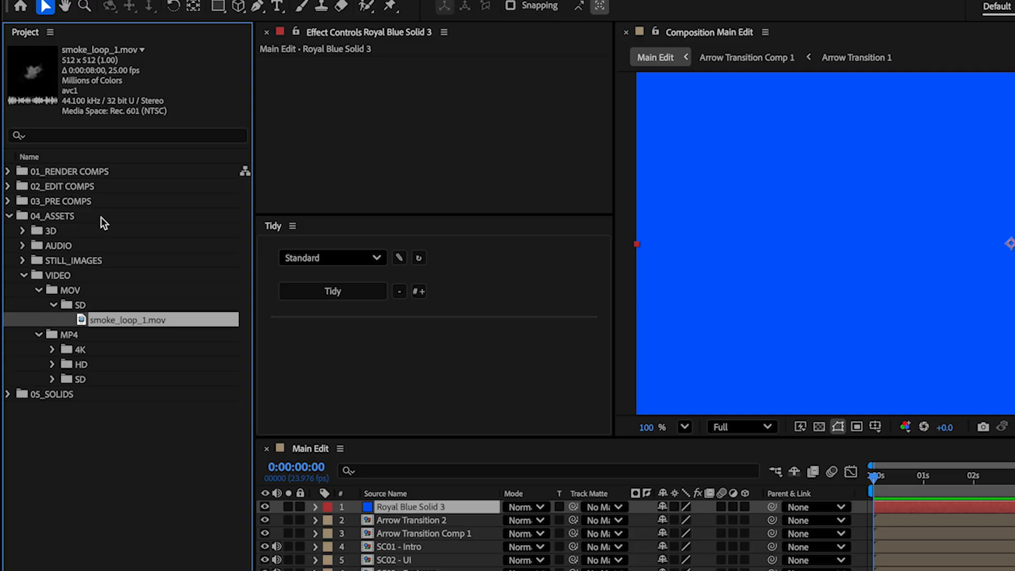
key(Down)
key(Down)
key(Right)
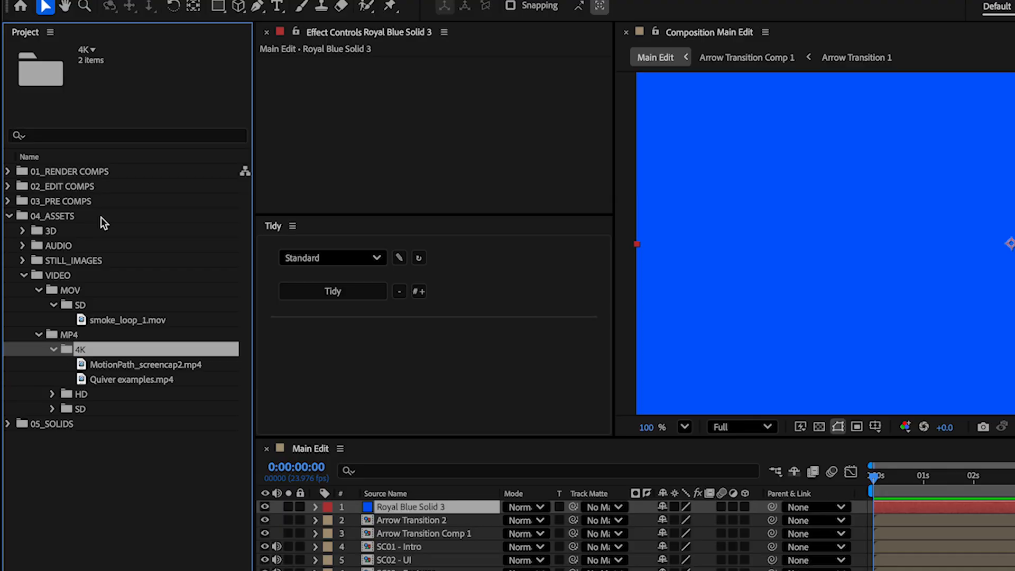
key(Left)
key(Down)
key(Down)
key(Right)
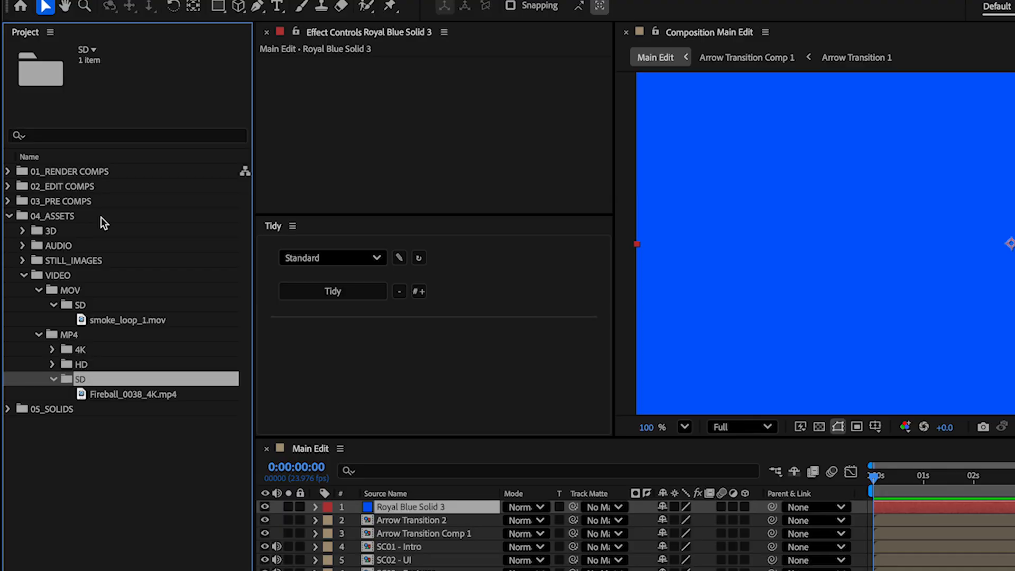
Collapse the resolution and format subfolders and the VIDEO folder under 04_ASSETS
key(Left)
key(Left)
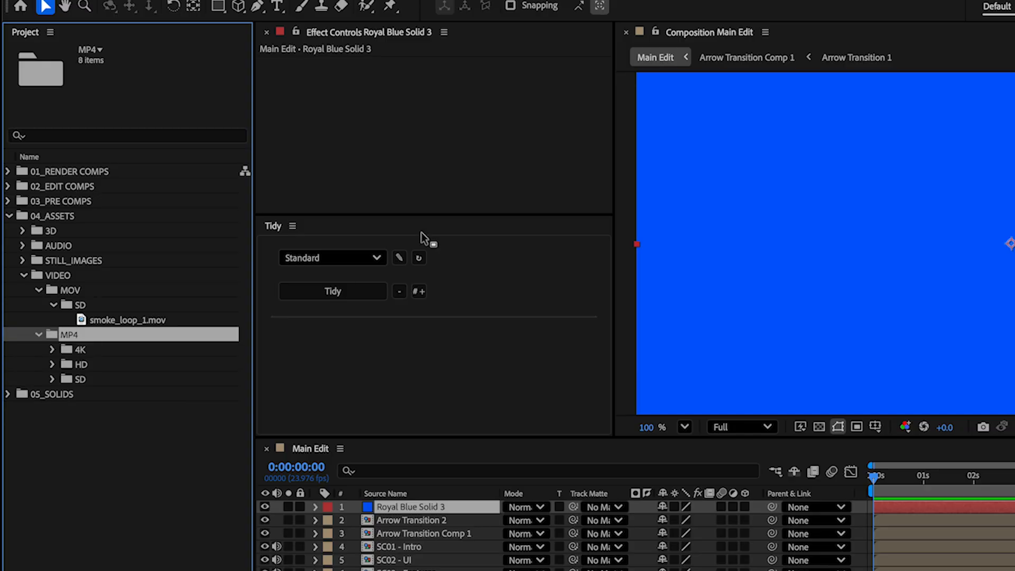
key(Up)
key(Up)
key(Left)
key(Left)
key(Left)
key(Left)
key(Left)
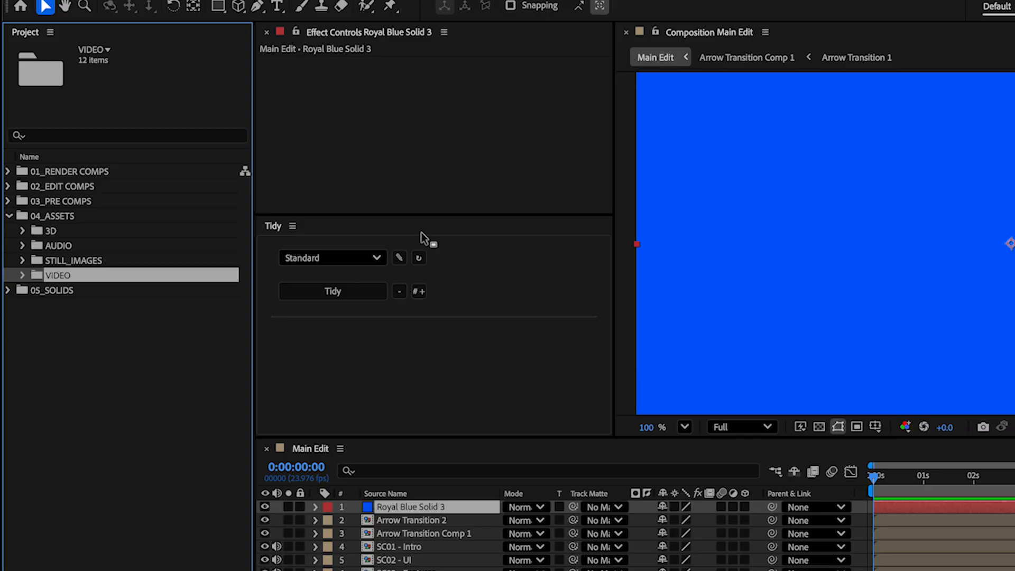
Switch to Sublime Text, reveal Tidy_Presets.json in its ScriptUI Panels folder, and open Tidy.jsx from there in Sublime Text
key(super+Tab)
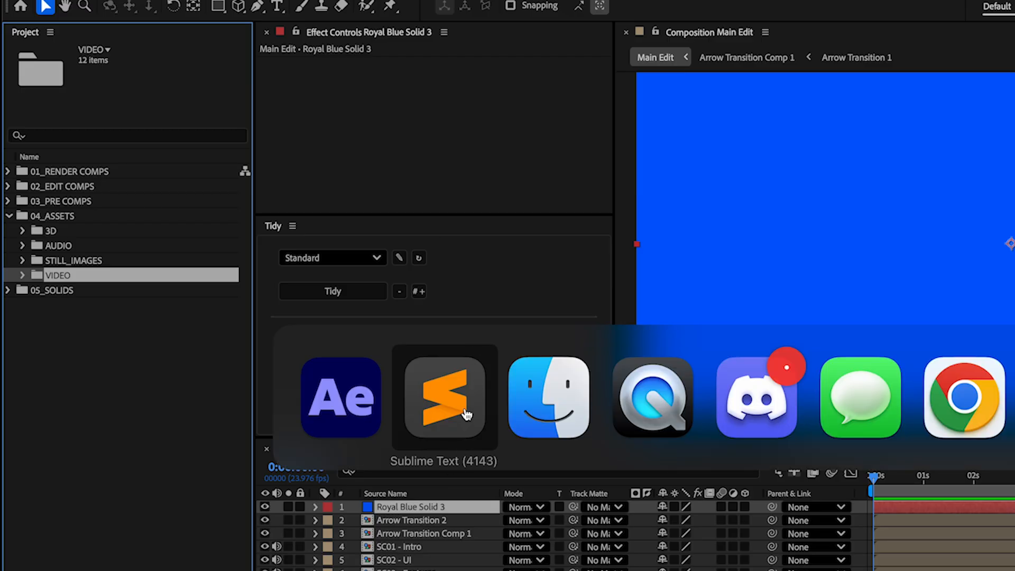
click(418, 385)
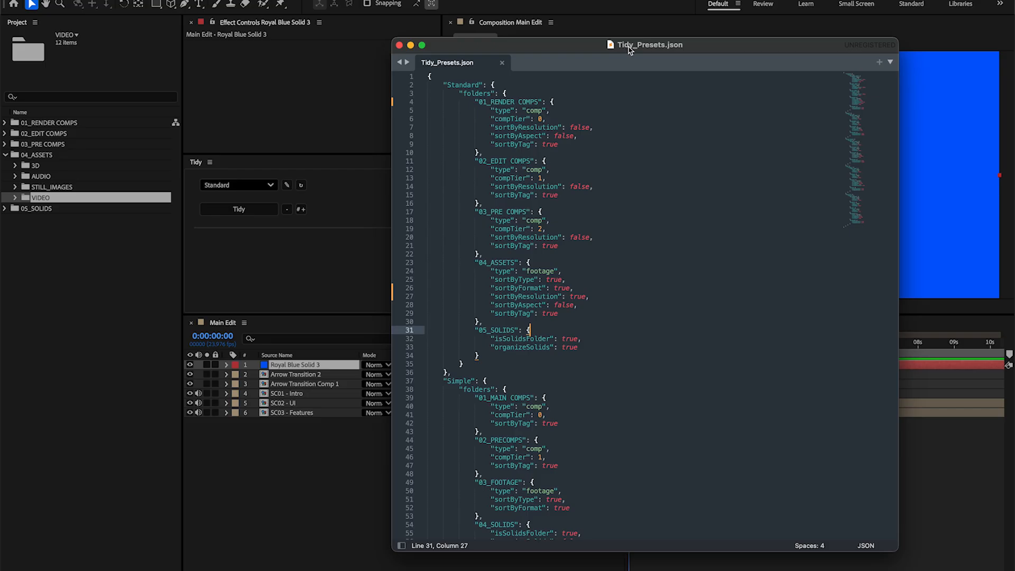
super+click(630, 50)
click(627, 59)
right_click(490, 213)
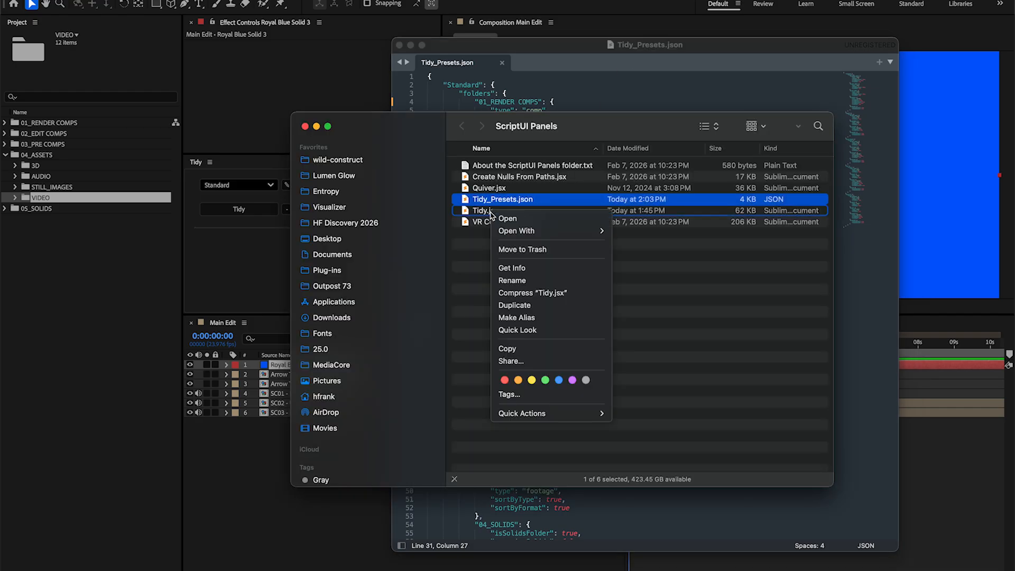
mouse_move(595, 235)
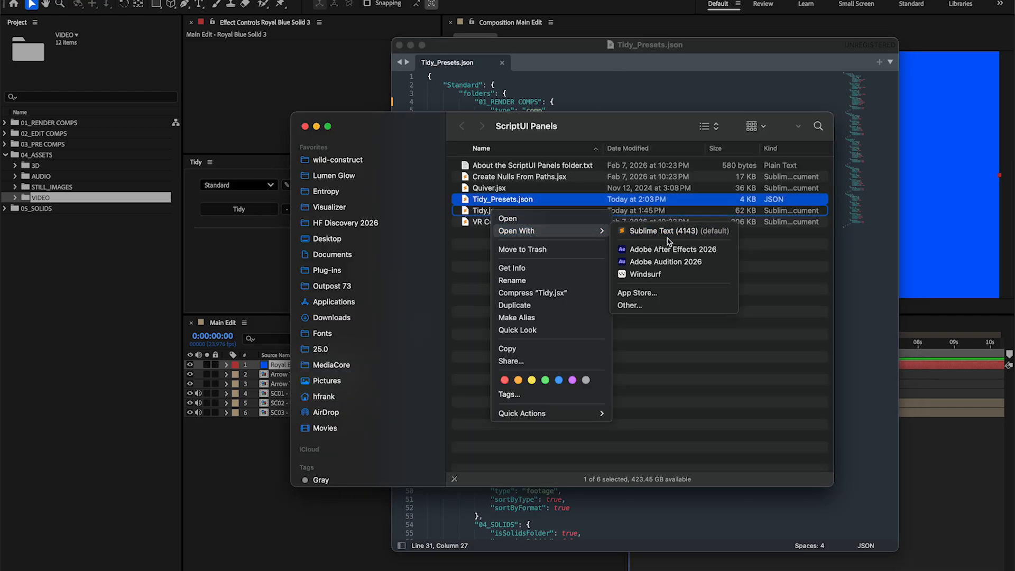
click(669, 236)
click(507, 313)
Find TYPE_CATEGORIES in Tidy.jsx and examine the file extensions listed for still images and 3D
scroll(508, 314, down, 15)
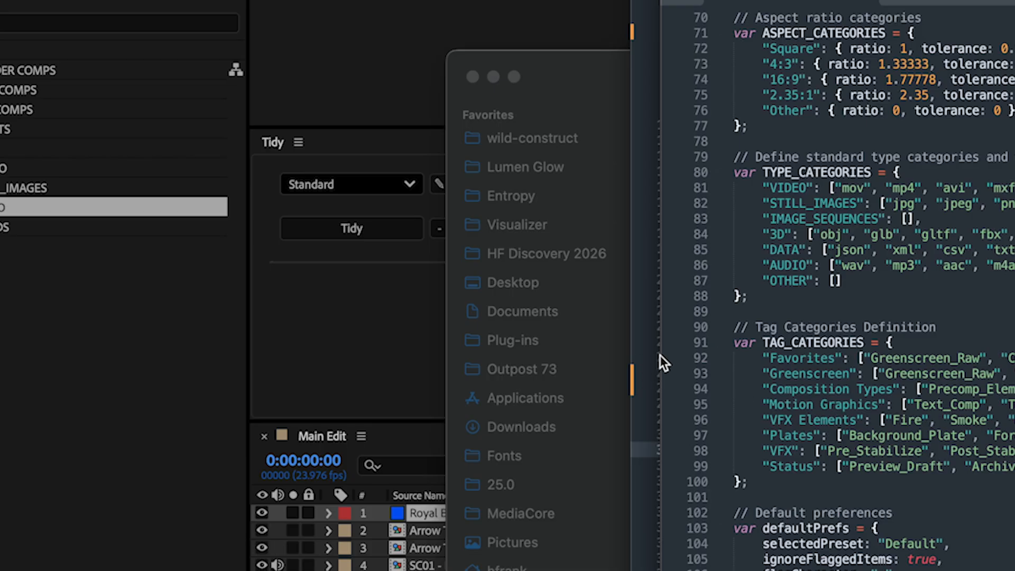
drag(661, 358, 34, 305)
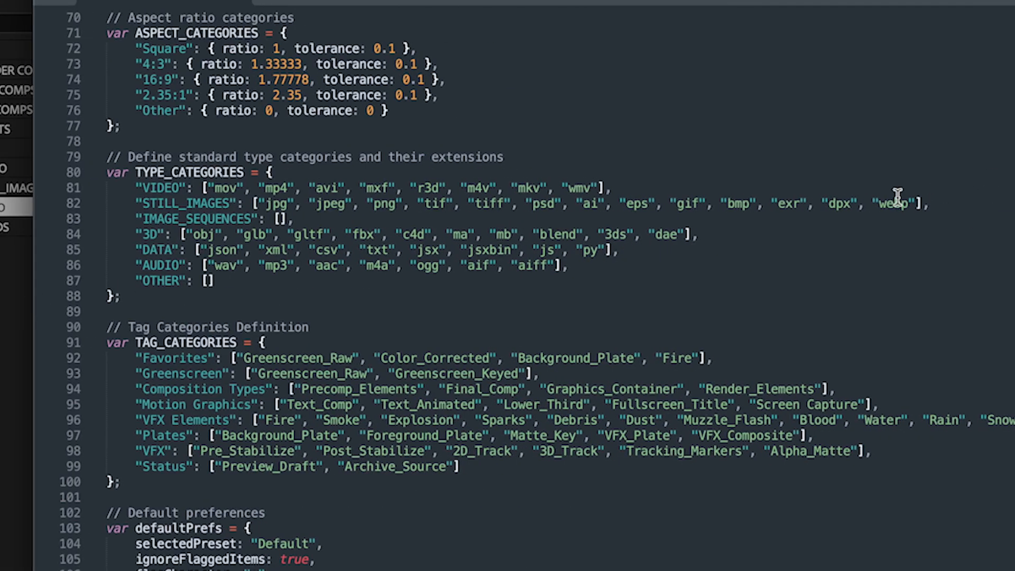
double_click(897, 200)
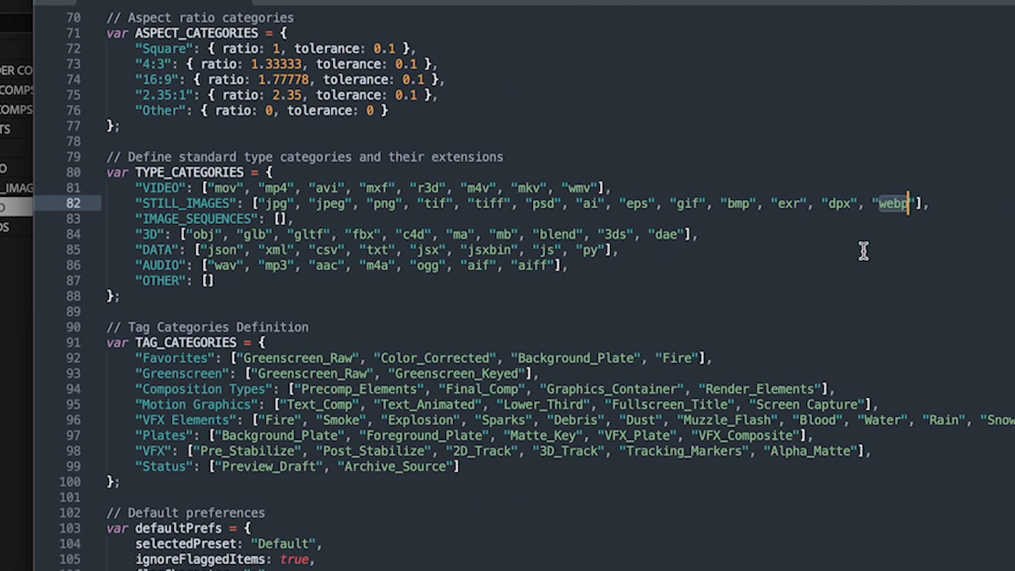
drag(261, 205, 692, 204)
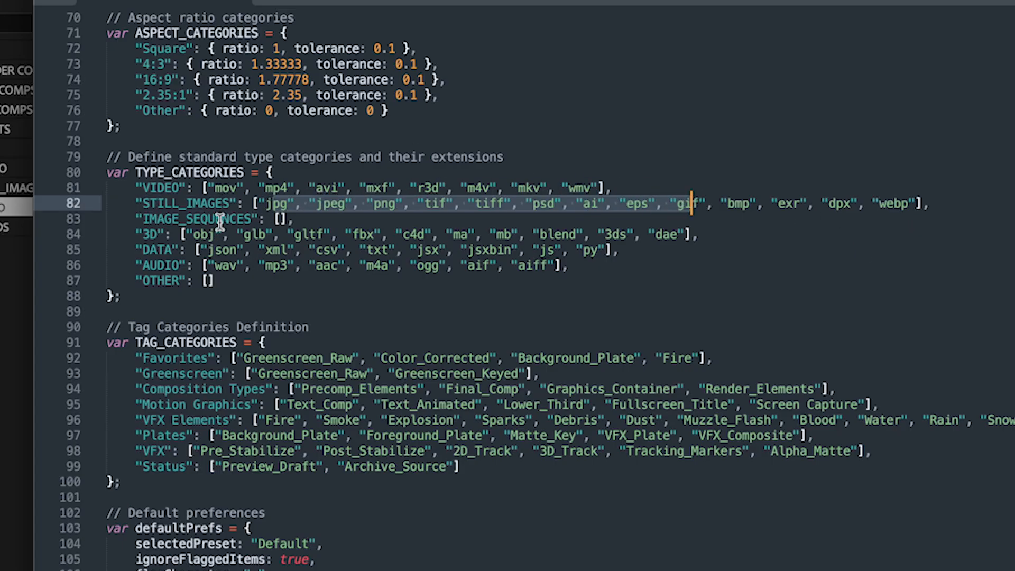
click(292, 234)
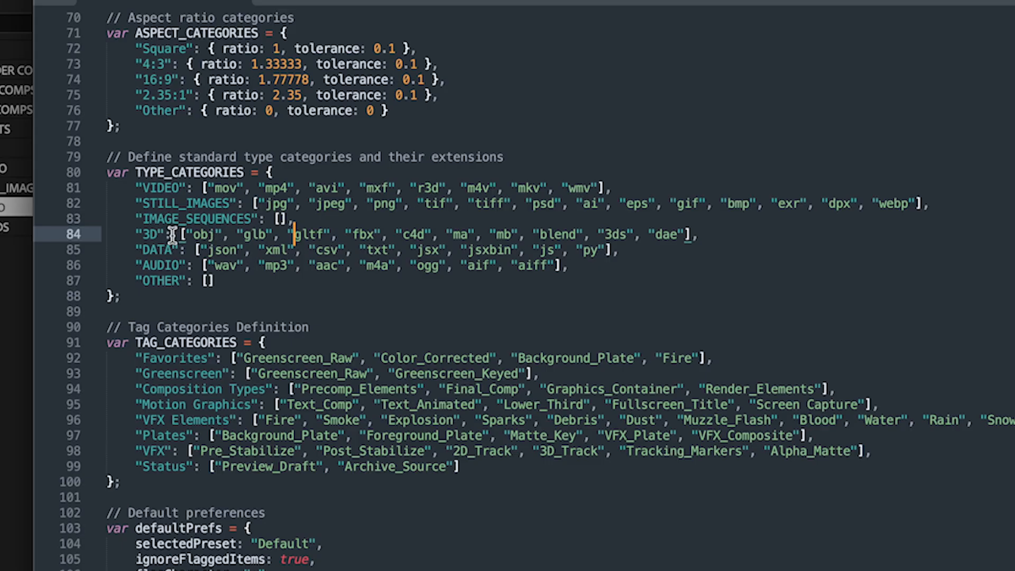
Add "fbx" to the end of the 3D extension list in TYPE_CATEGORIES
drag(142, 234, 700, 237)
key(Right)
key(Left)
key(Left)
text(, "fbx)
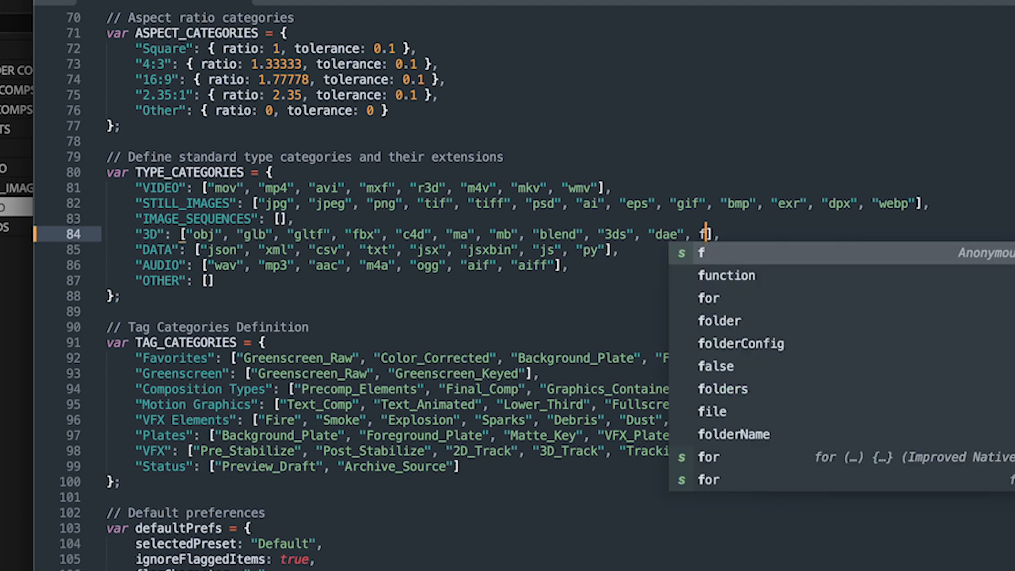
text(")
key(Left)
key(Left)
key(Left)
key(Left)
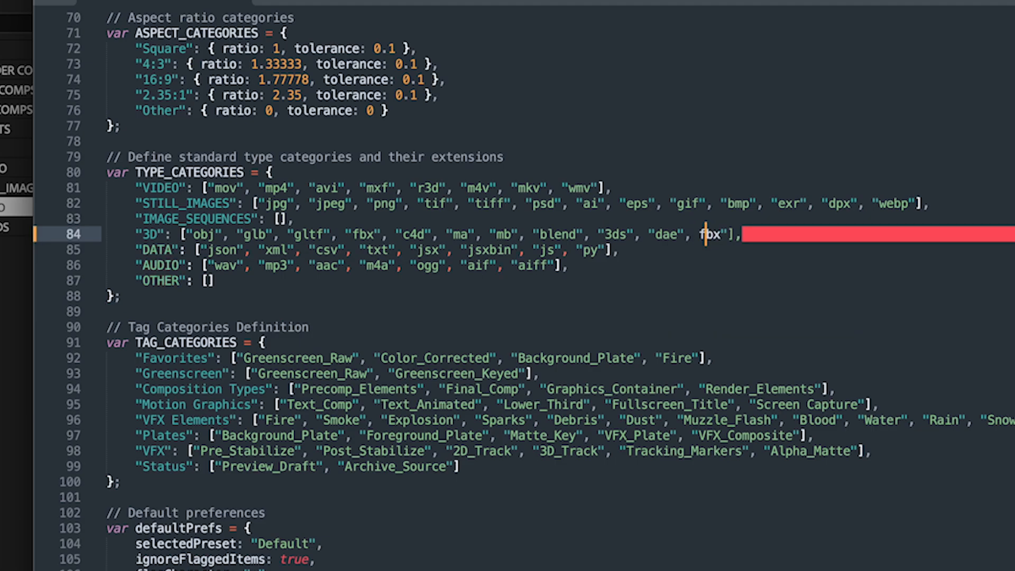
text(")
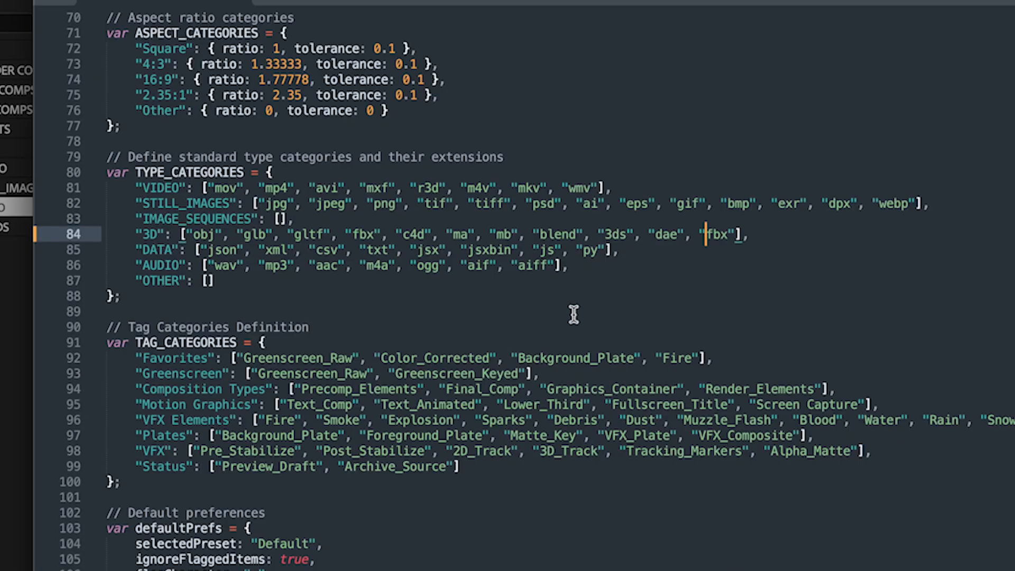
Examine the AUDIO type and the resolution, aspect ratio and tag category definitions in Tidy.jsx
double_click(160, 266)
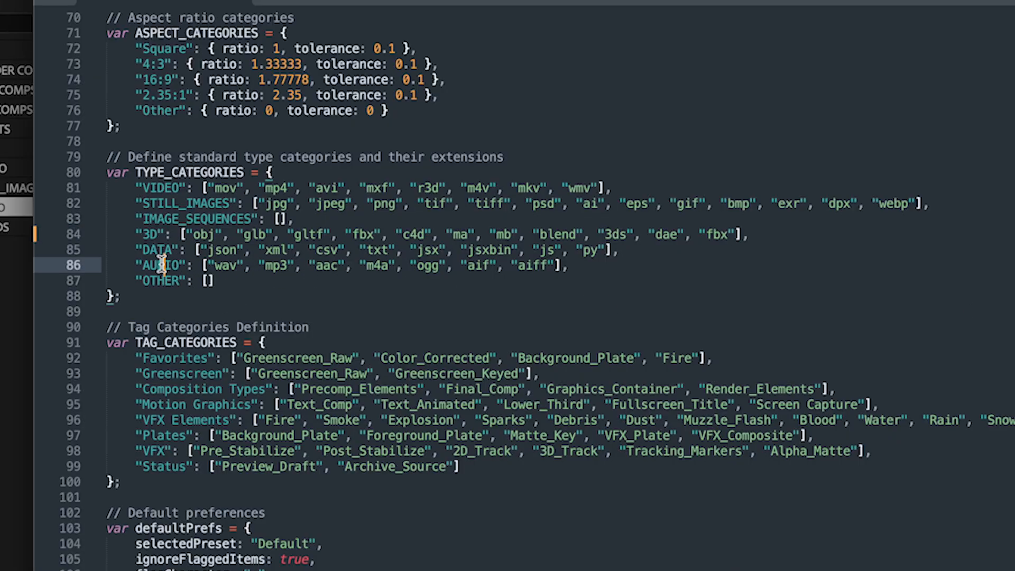
scroll(408, 392, up, 4)
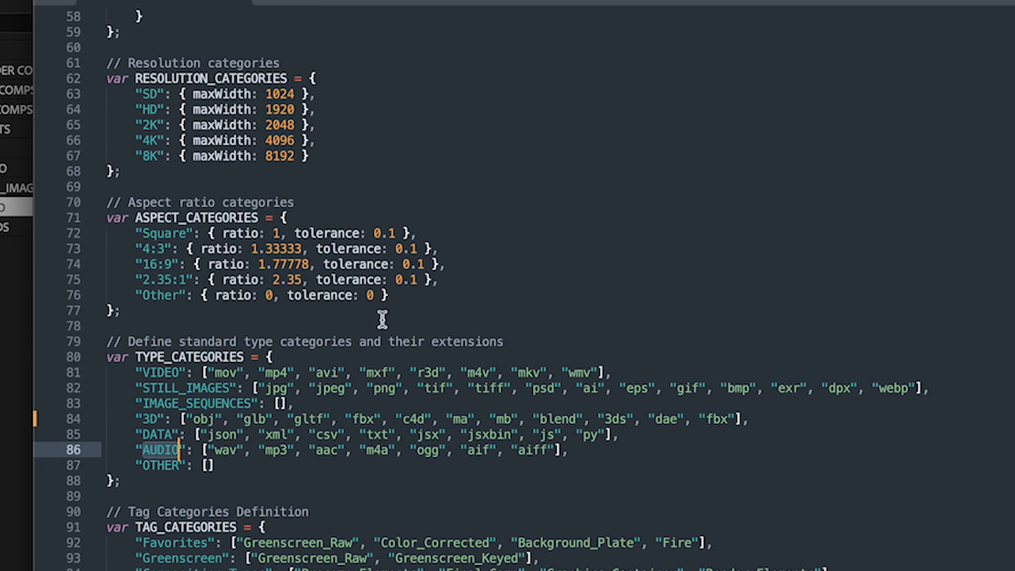
double_click(280, 94)
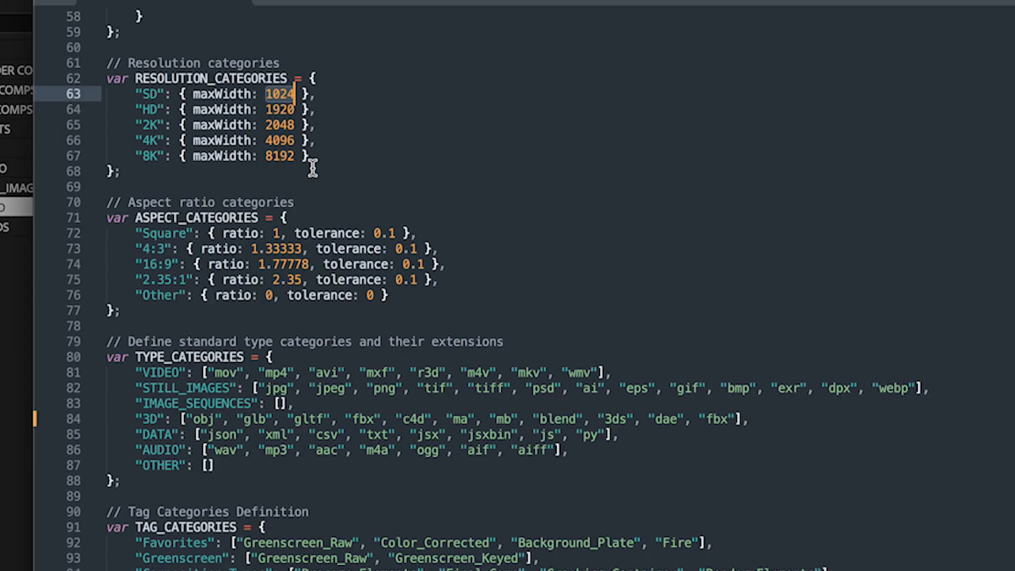
click(178, 203)
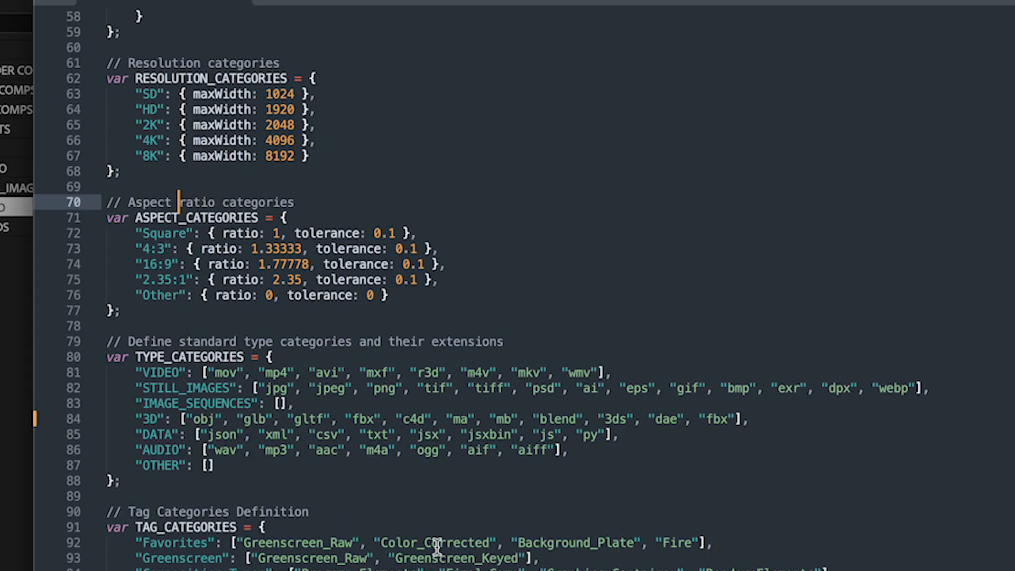
click(438, 569)
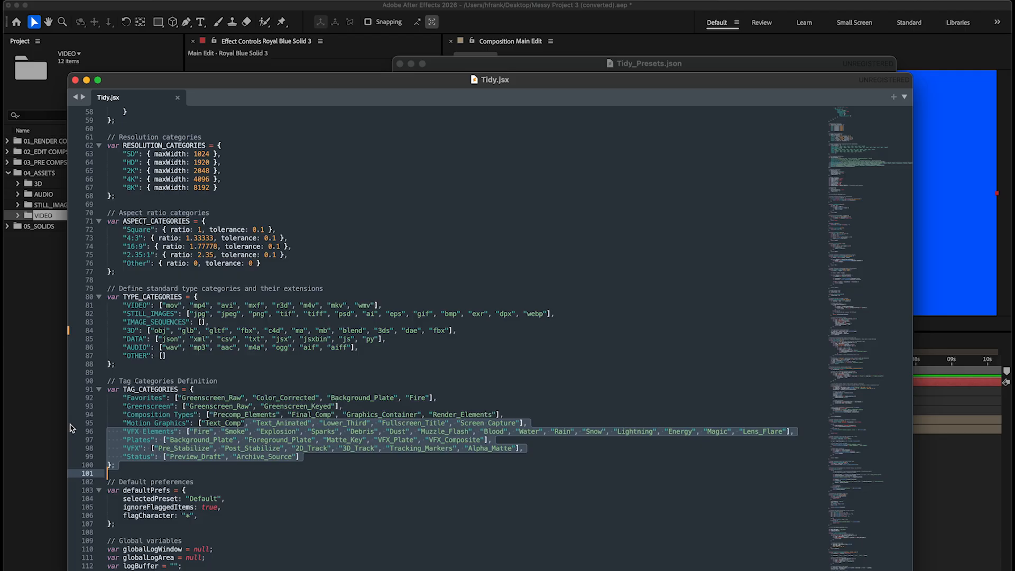
In After Effects, run Tidy with the Standard preset and undo it to return to the unsorted project list
click(48, 431)
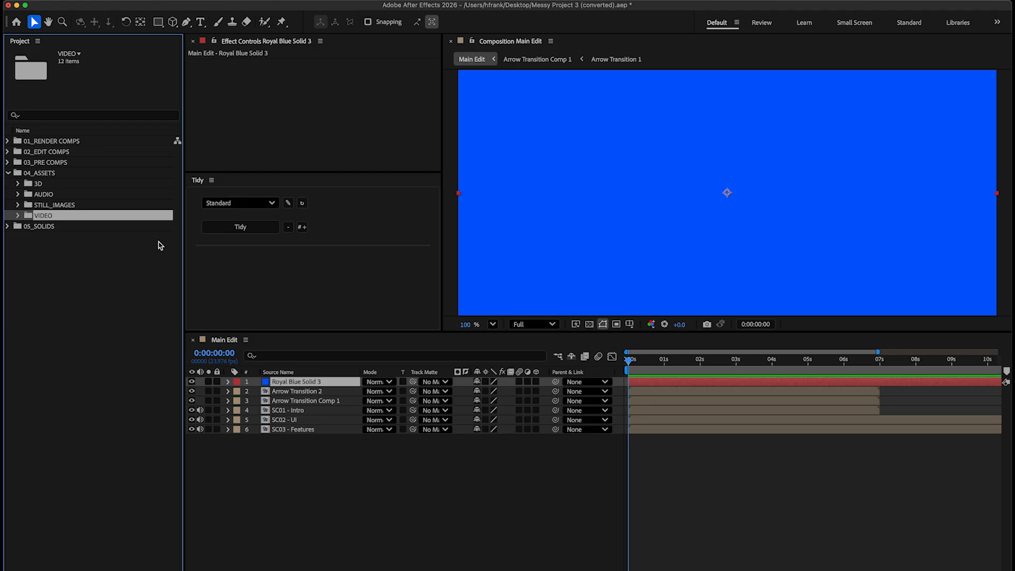
click(218, 228)
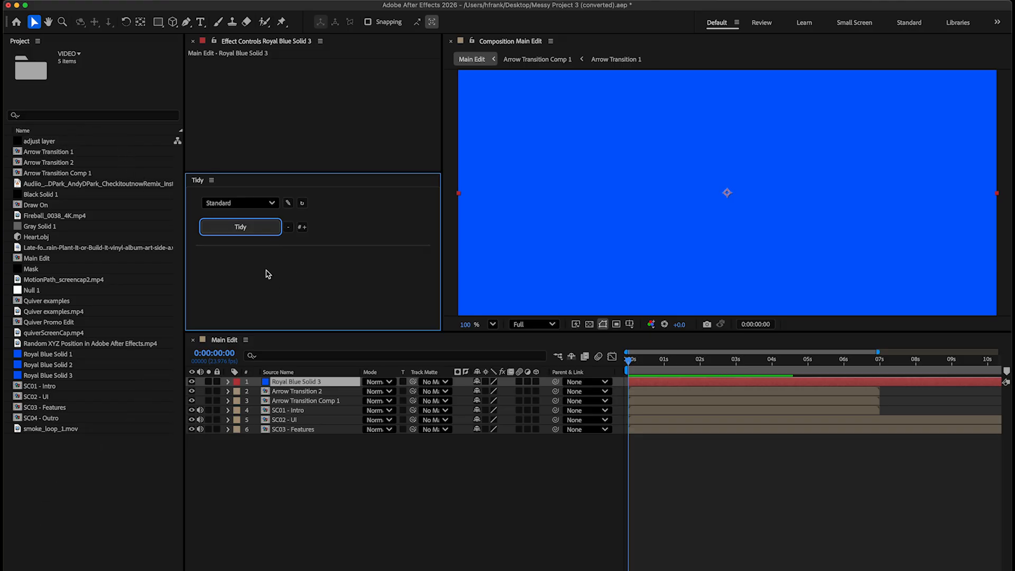
click(252, 230)
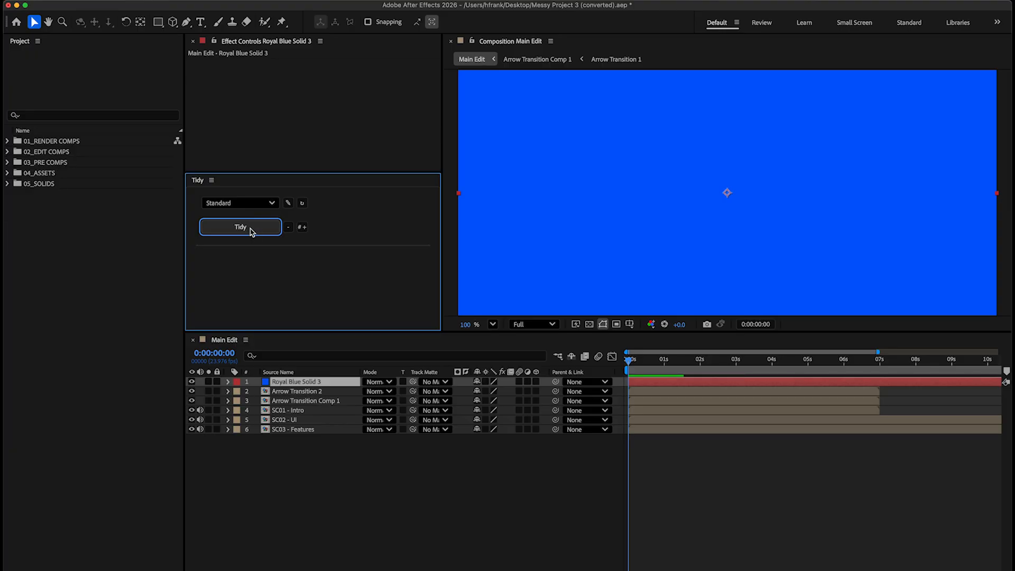
key(super+z)
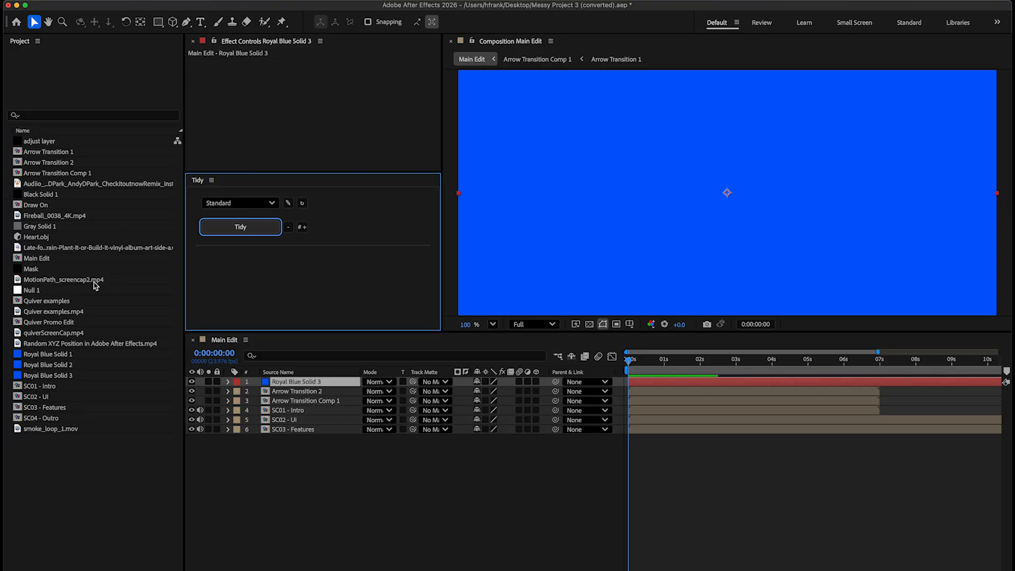
View the footage details of smoke_loop_1.mov and Fireball_0038_4K.mp4 in the project
click(53, 429)
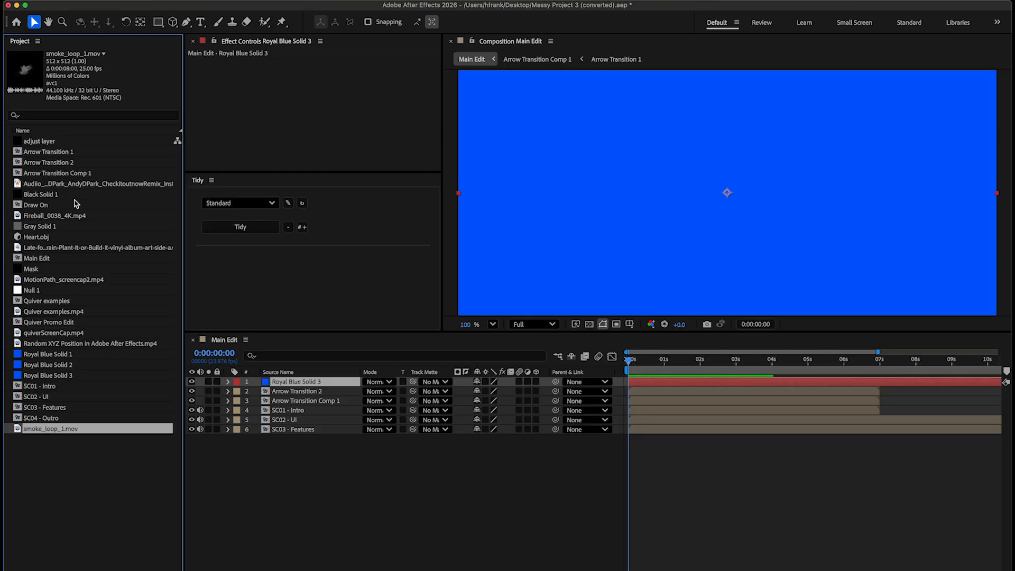
click(63, 215)
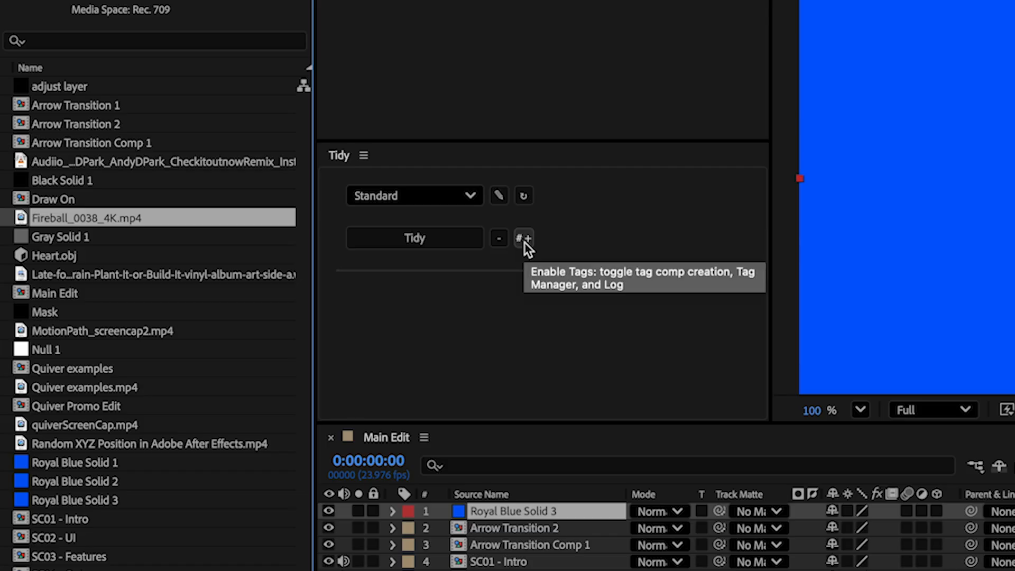
Try Tidy's compact layout, switching between the single Tidy button and the full set of controls
click(499, 240)
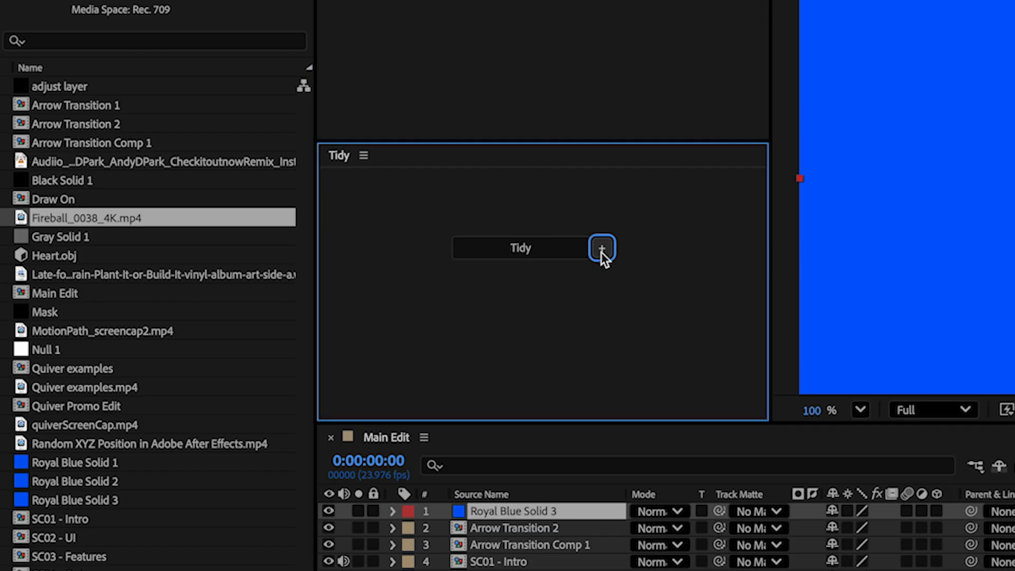
click(602, 249)
click(499, 239)
click(601, 249)
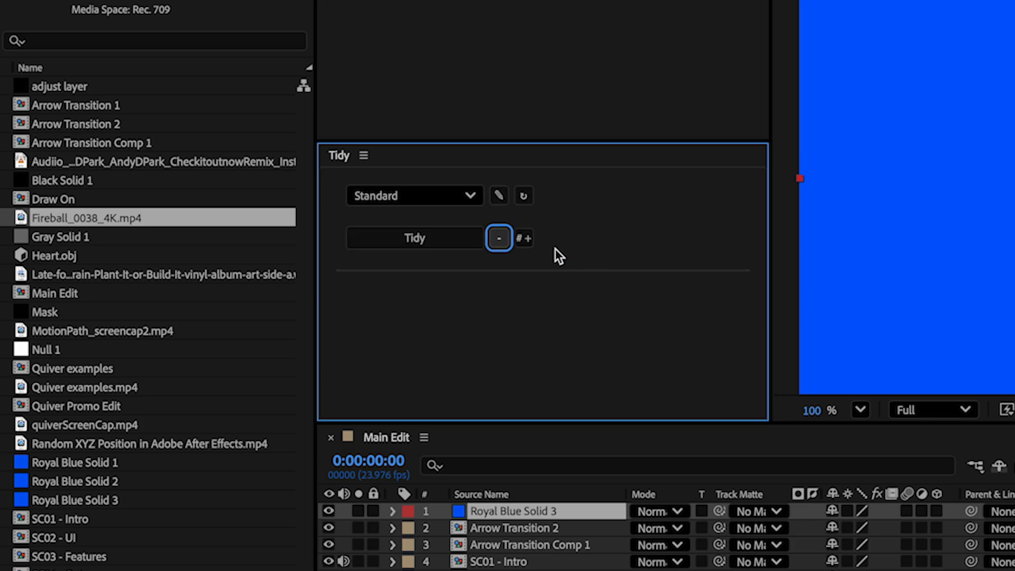
Enable Tidy's tag features and open its Log
click(525, 240)
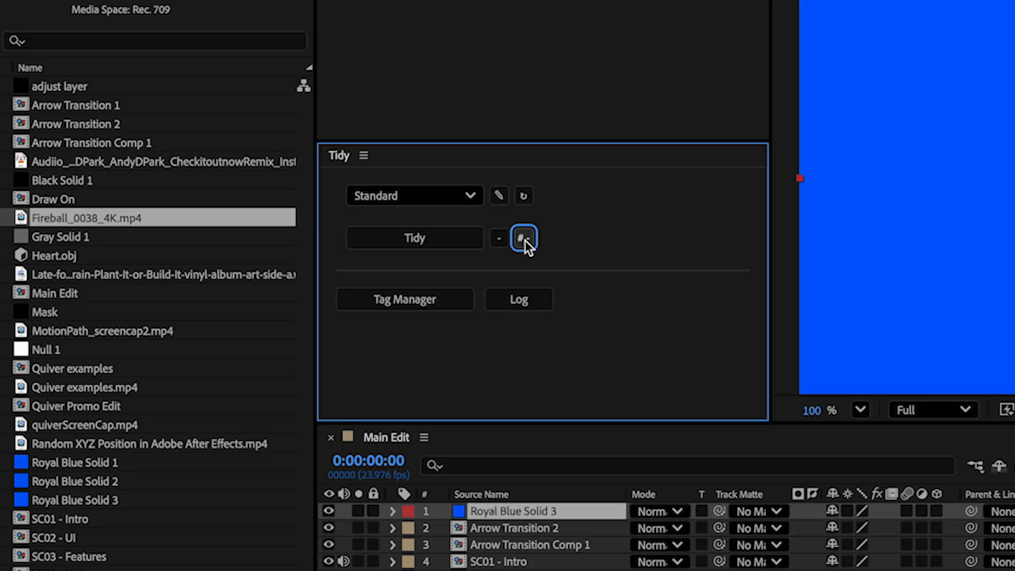
click(520, 299)
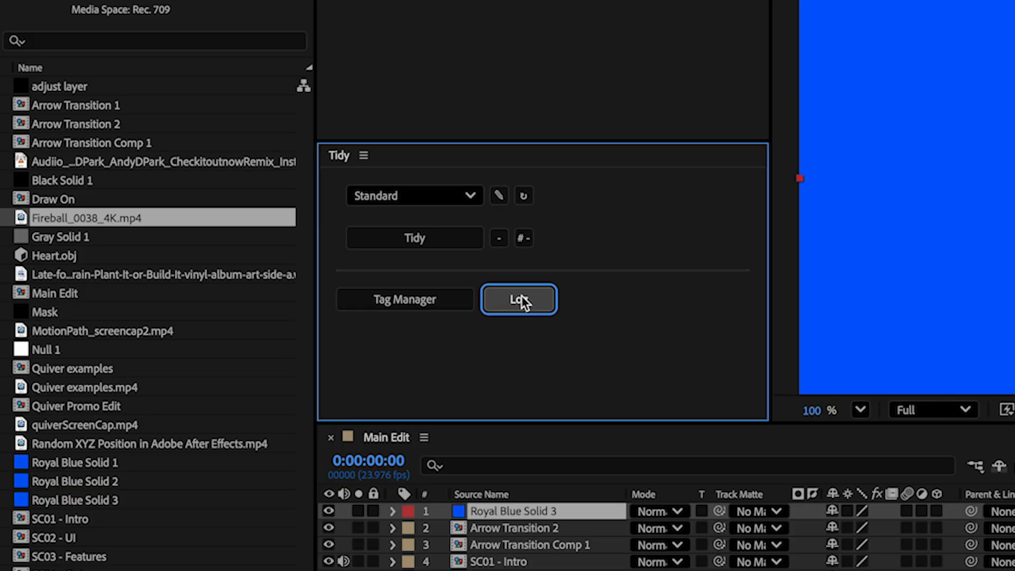
Read through the entries in the Tidy Log and close it
scroll(809, 382, down, 15)
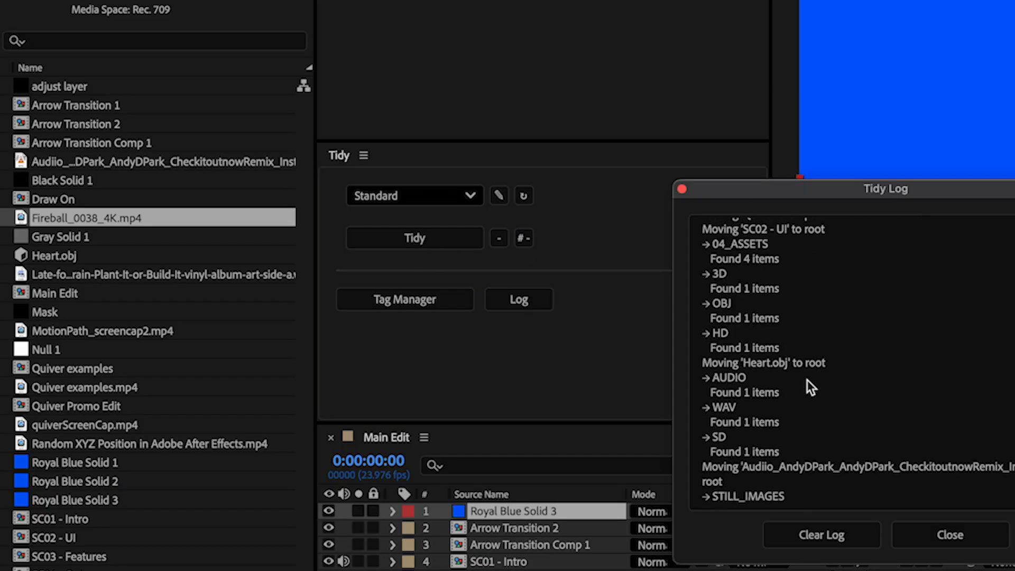
click(683, 189)
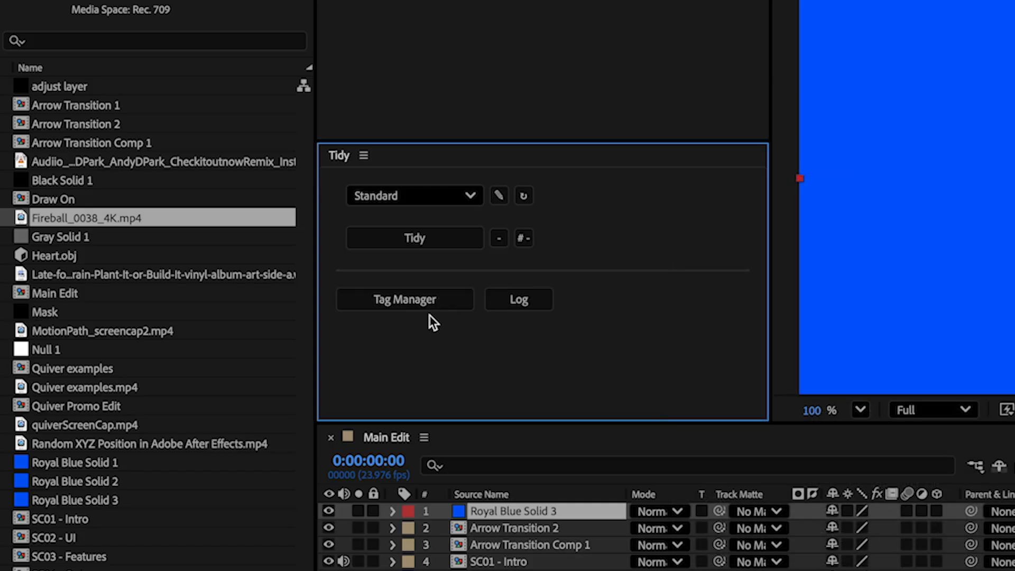
Open Tidy's Tag Manager, move it clear of the project list and select Fireball_0038_4K.mp4
click(422, 296)
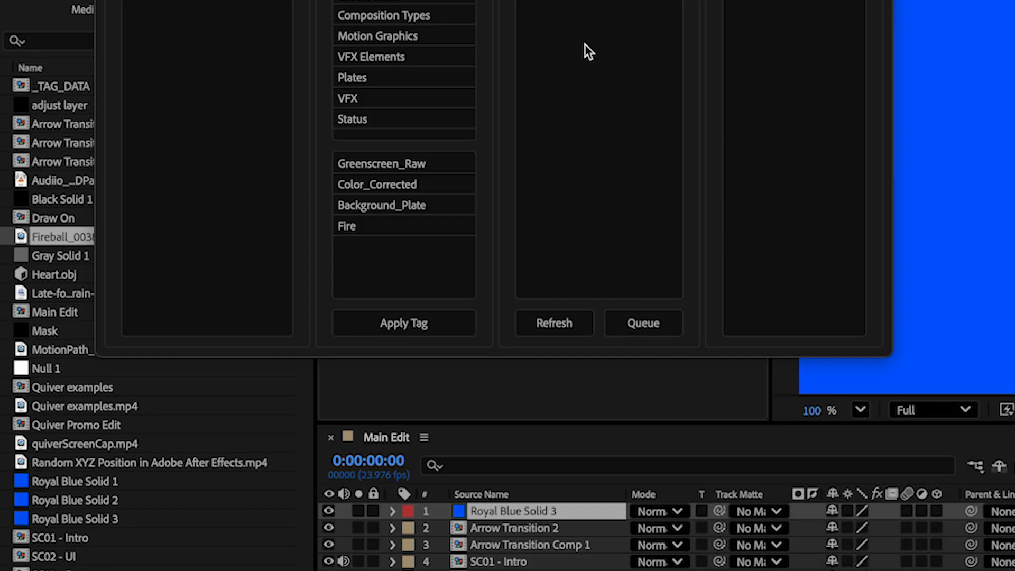
drag(546, 0, 805, 13)
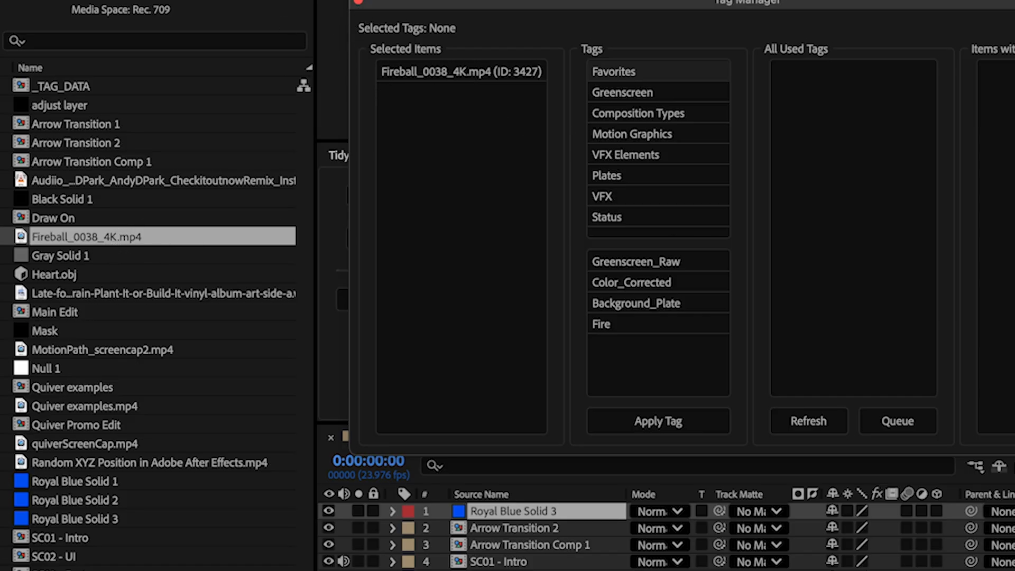
click(101, 569)
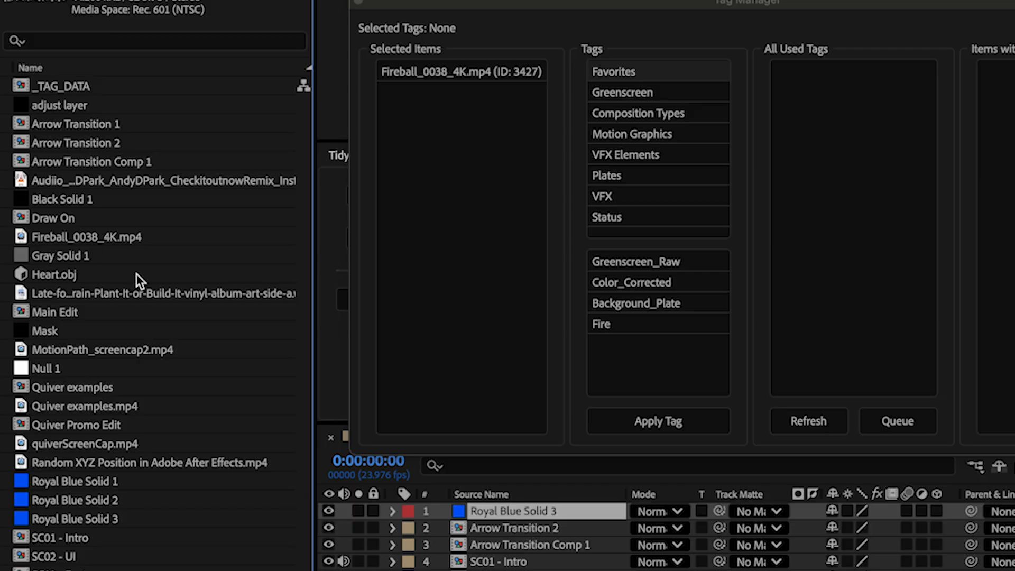
click(69, 237)
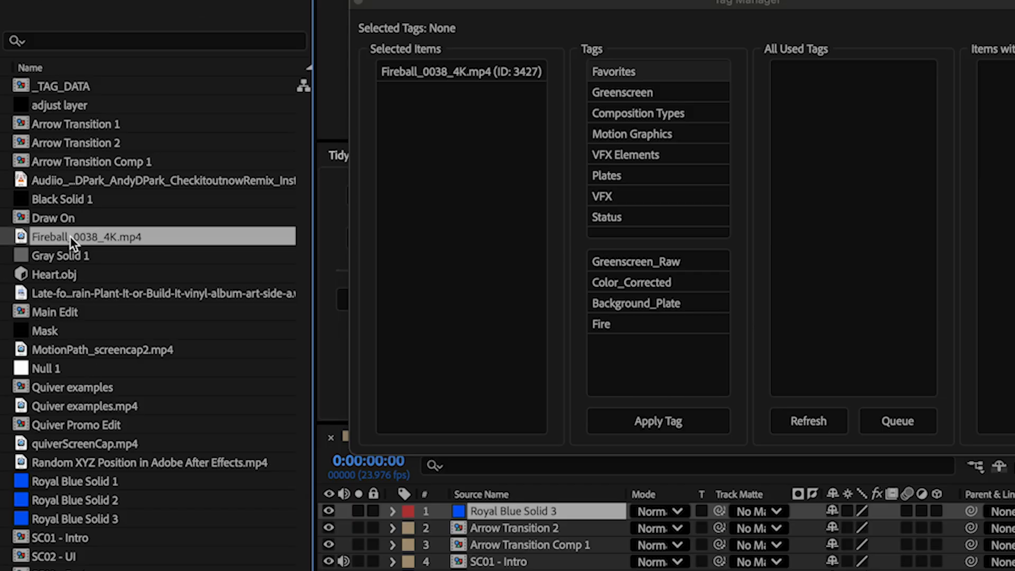
Apply the Fire tag from the VFX Elements category to Fireball_0038_4K.mp4
click(664, 151)
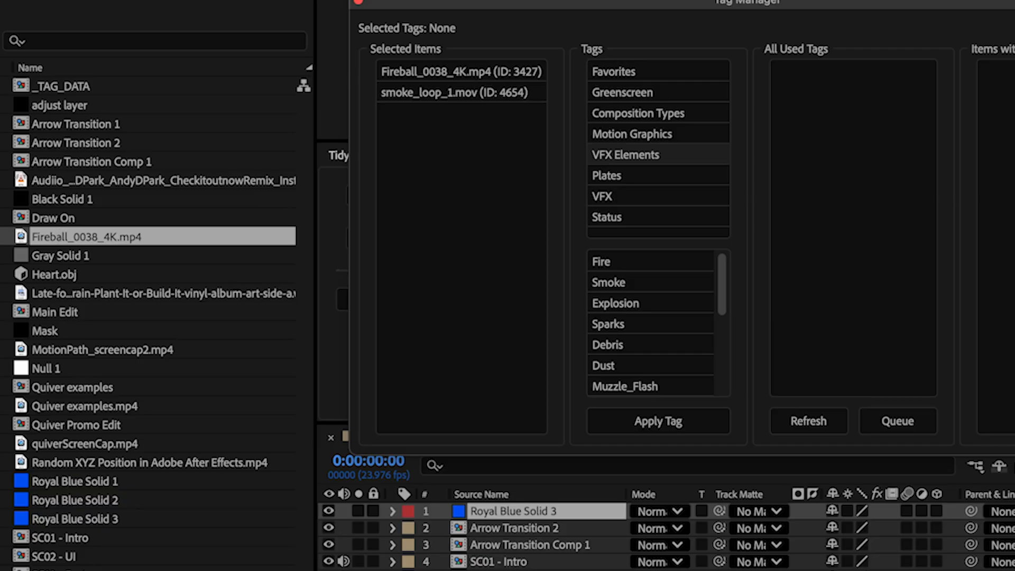
click(77, 201)
click(114, 239)
click(435, 71)
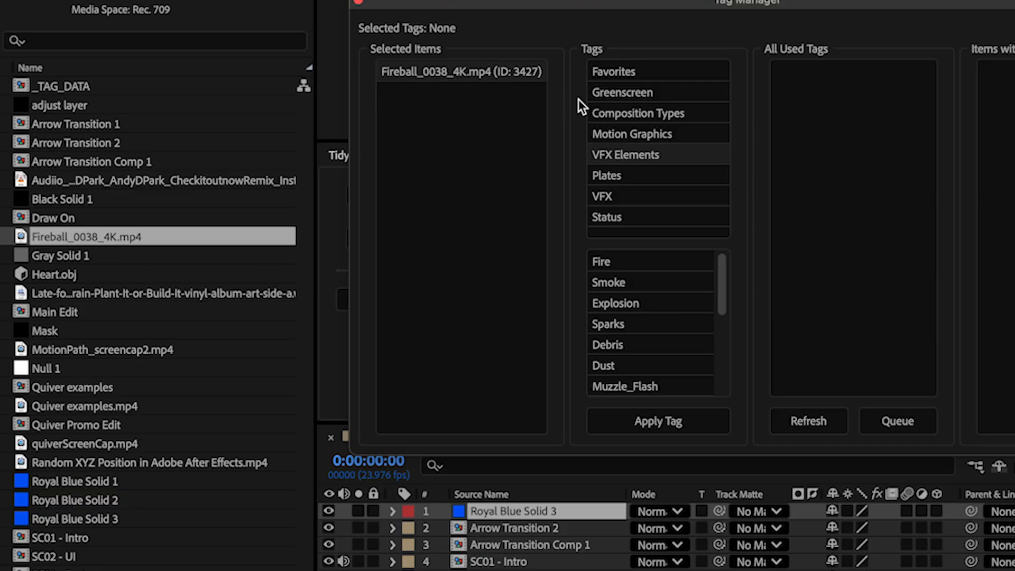
click(627, 260)
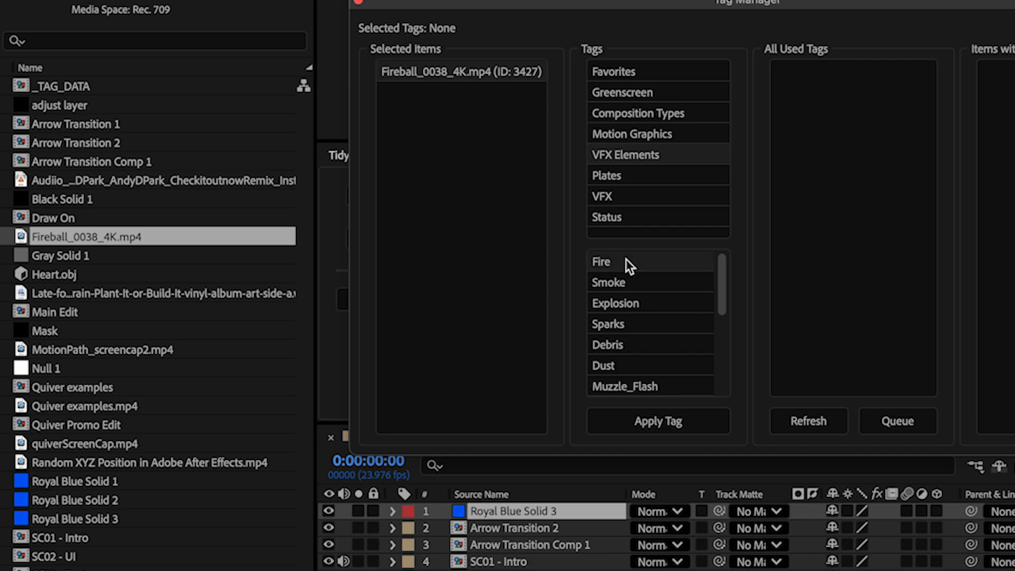
click(668, 422)
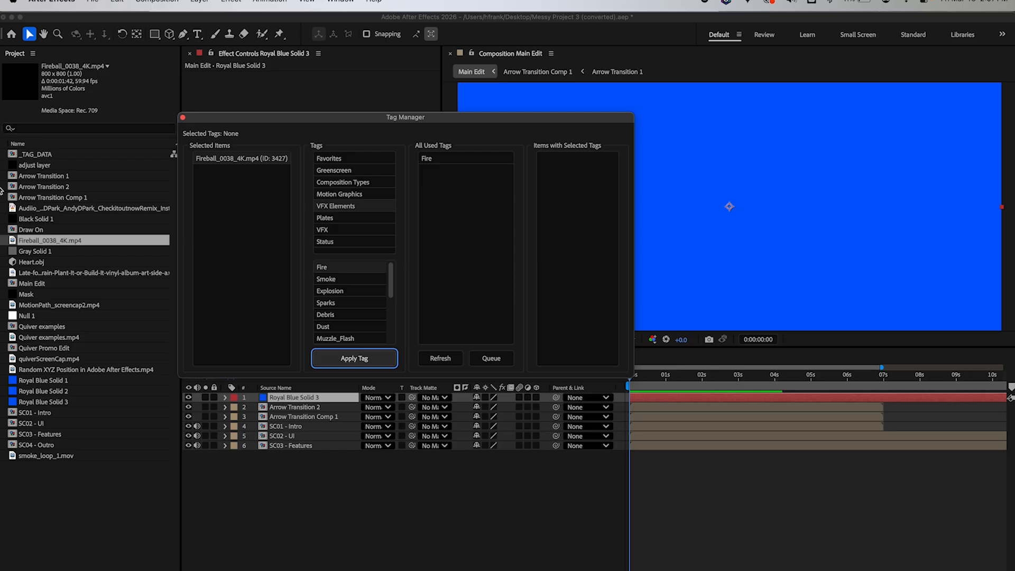
Open the _TAG_DATA composition to inspect its tag layer, and close it to return to Main Edit
double_click(44, 154)
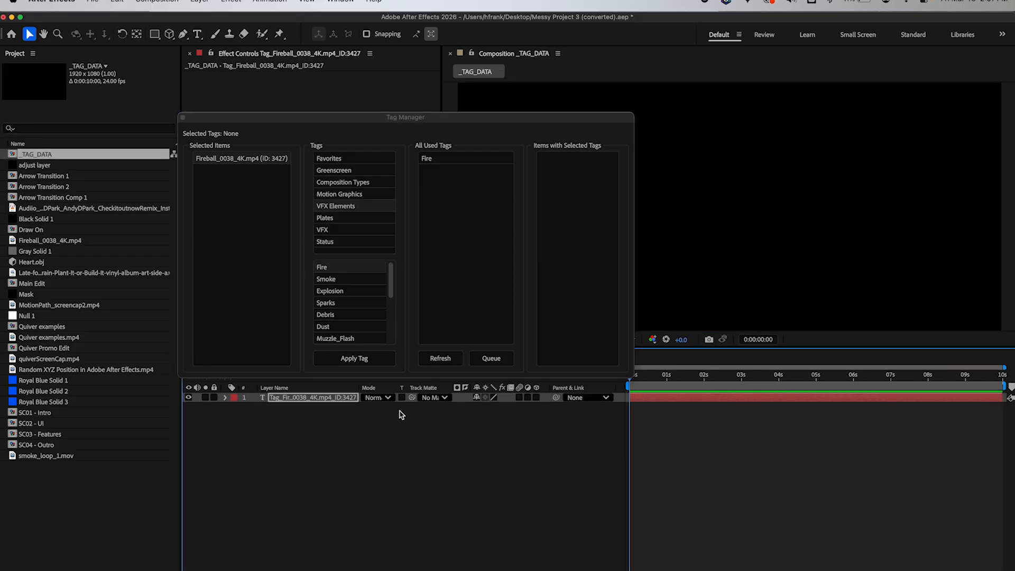
drag(695, 378, 719, 383)
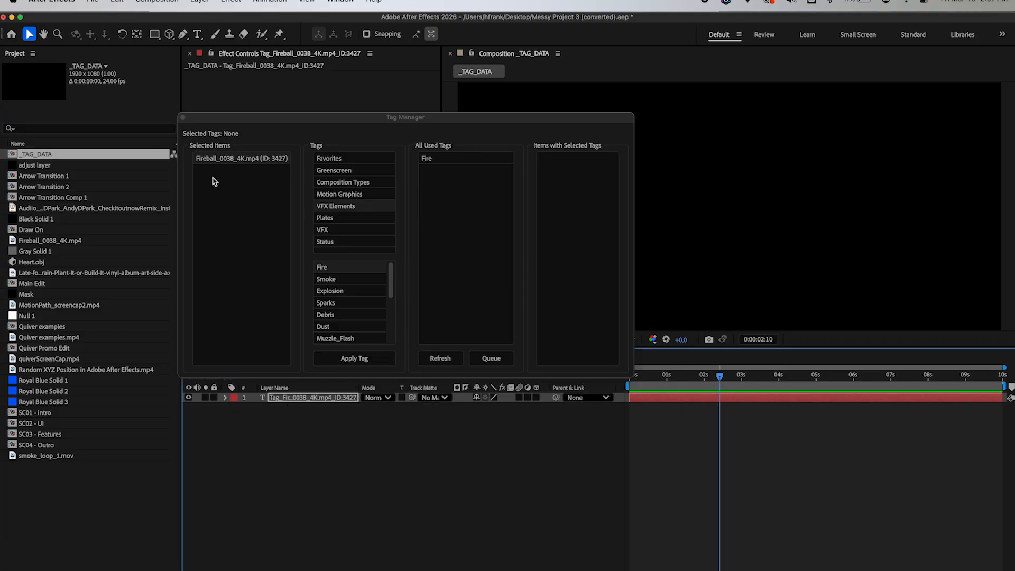
click(303, 474)
key(super+w)
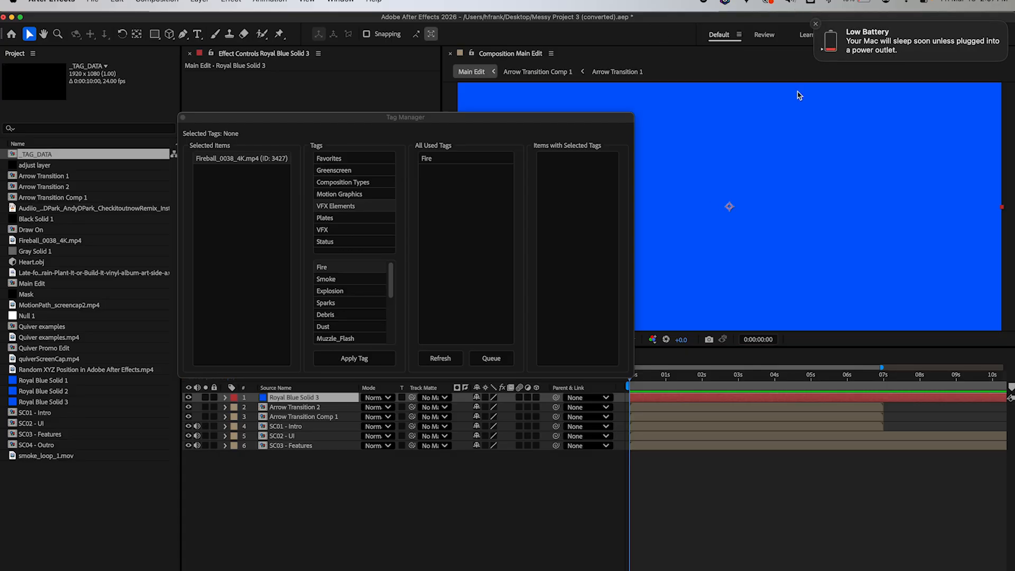
Apply the Smoke tag from the VFX Elements category to smoke_loop_1.mov
click(51, 458)
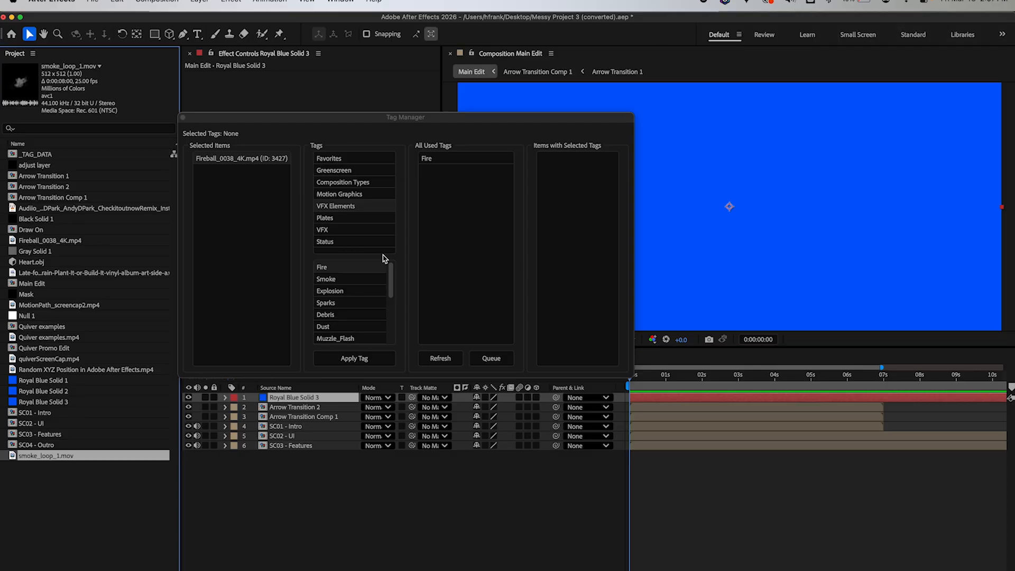
click(335, 204)
click(333, 278)
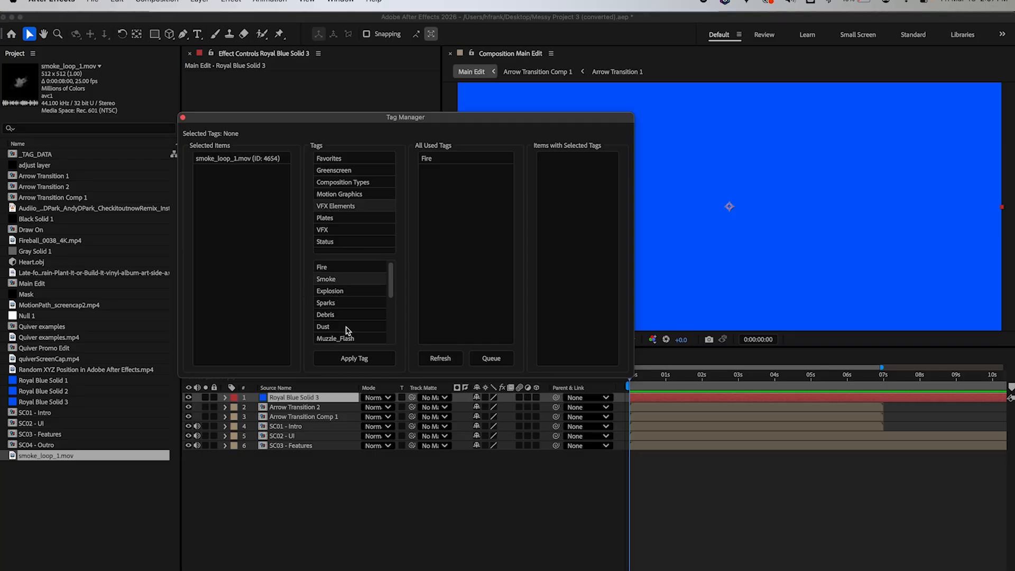
click(369, 359)
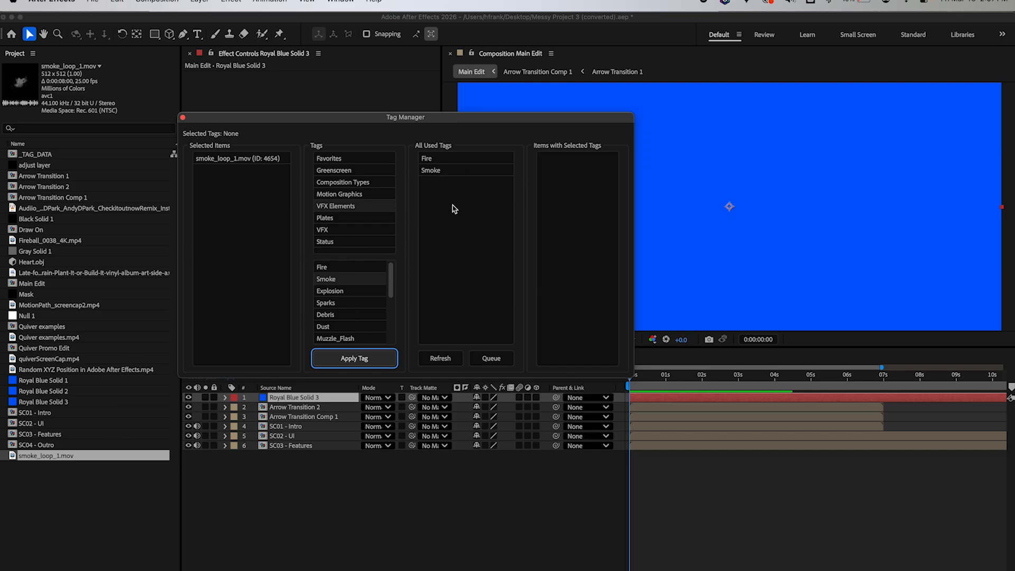
List the items that carry the Smoke tag among all used tags
click(440, 166)
click(434, 155)
click(431, 174)
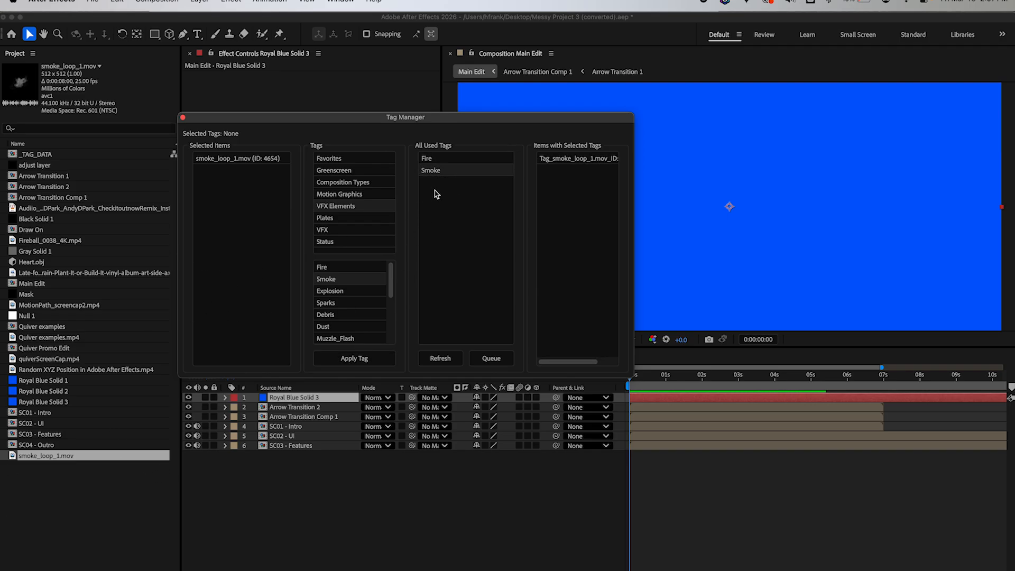
Send the footage tagged Fire to the render queue, and close the Render Queue and the Tag Manager
click(427, 160)
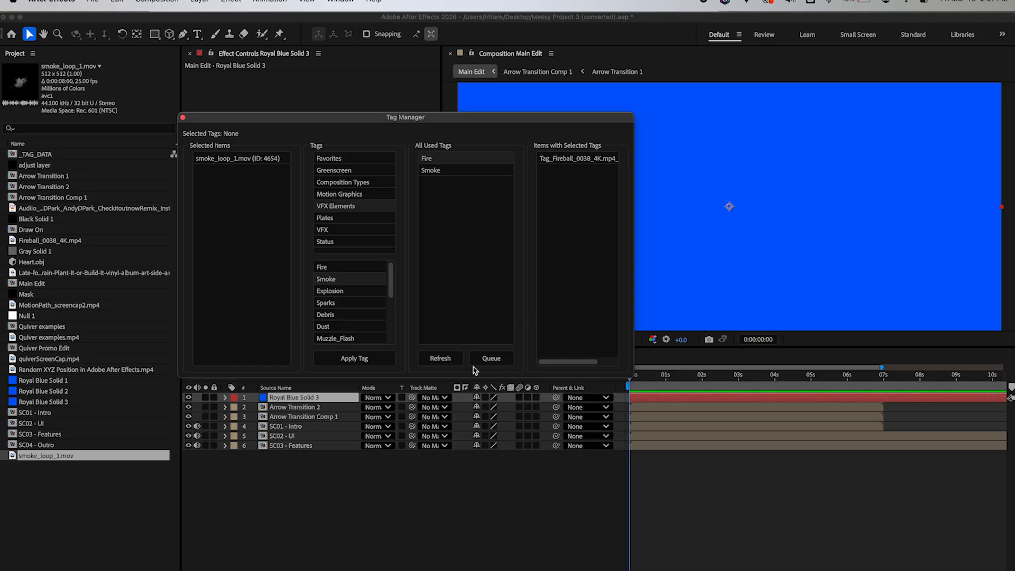
click(492, 360)
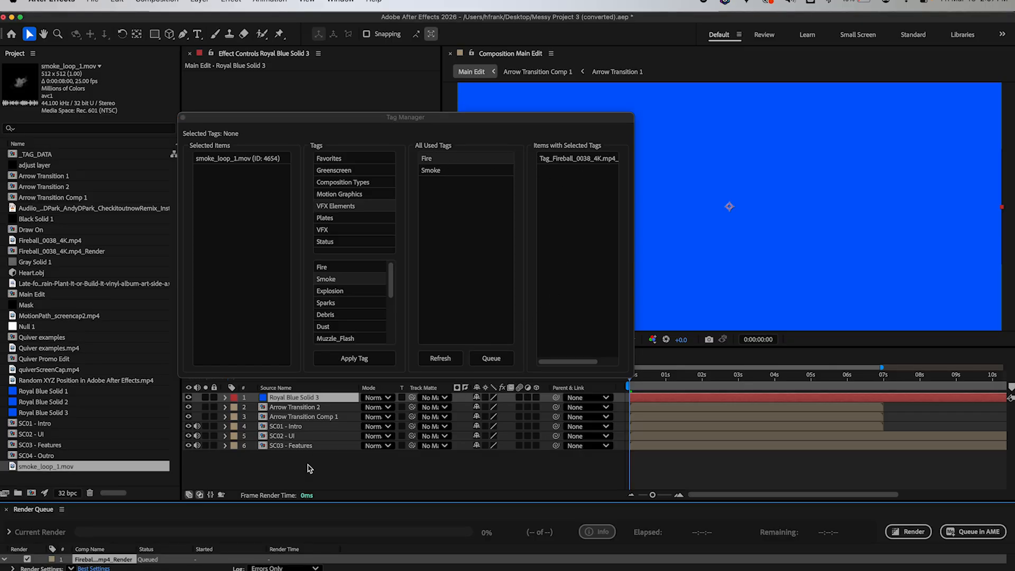
key(super+w)
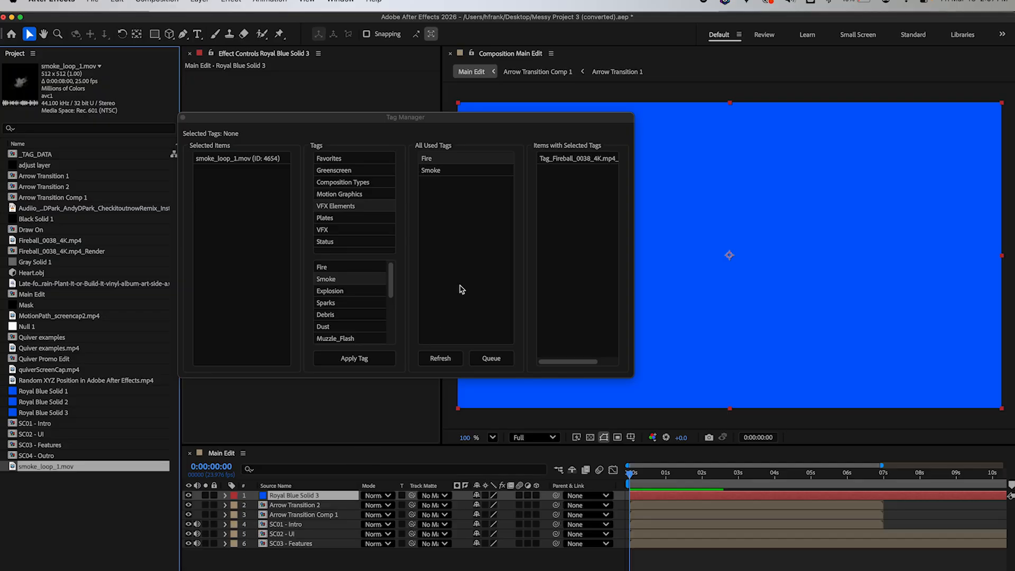
click(183, 118)
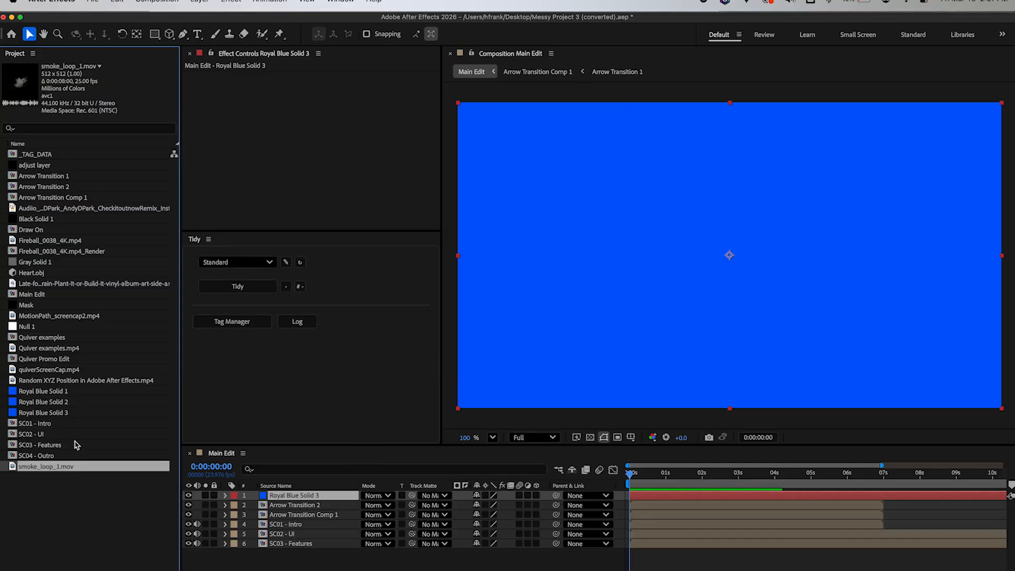
Switch to Sublime Text and review the sortByTag settings of the Standard preset's folders in Tidy_Presets.json
key(super+Tab)
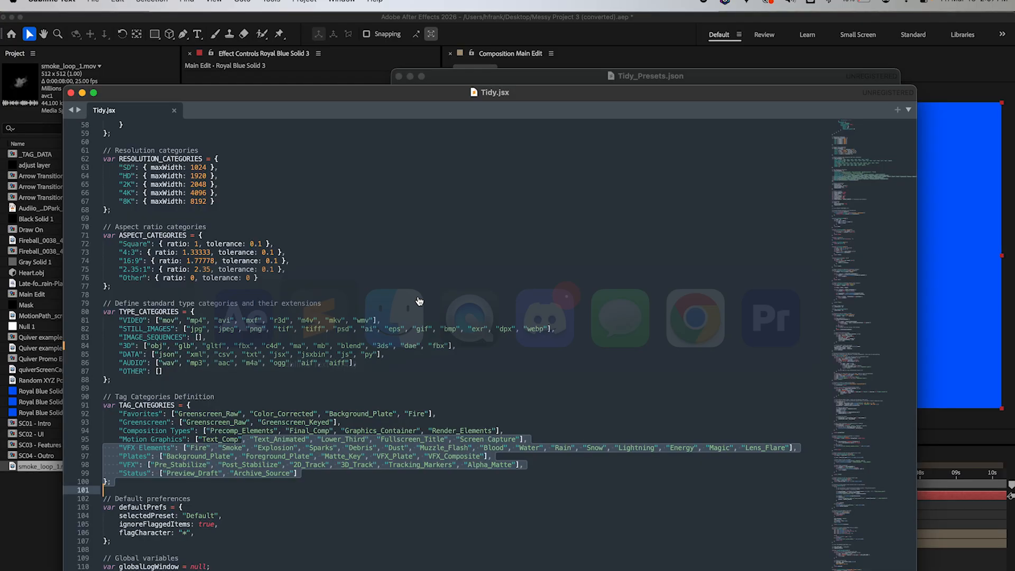
click(305, 268)
click(470, 76)
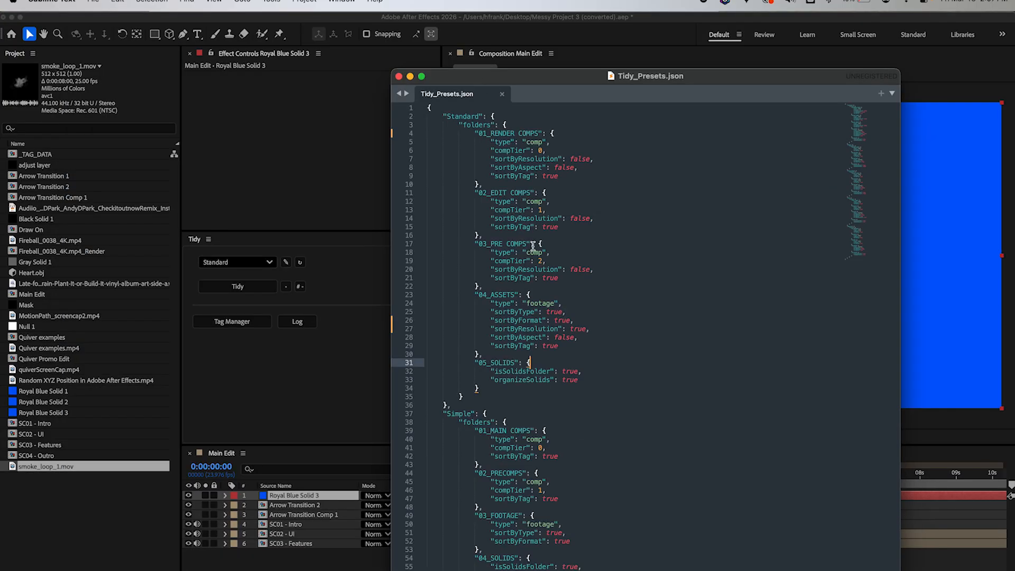
click(562, 185)
drag(577, 182, 426, 176)
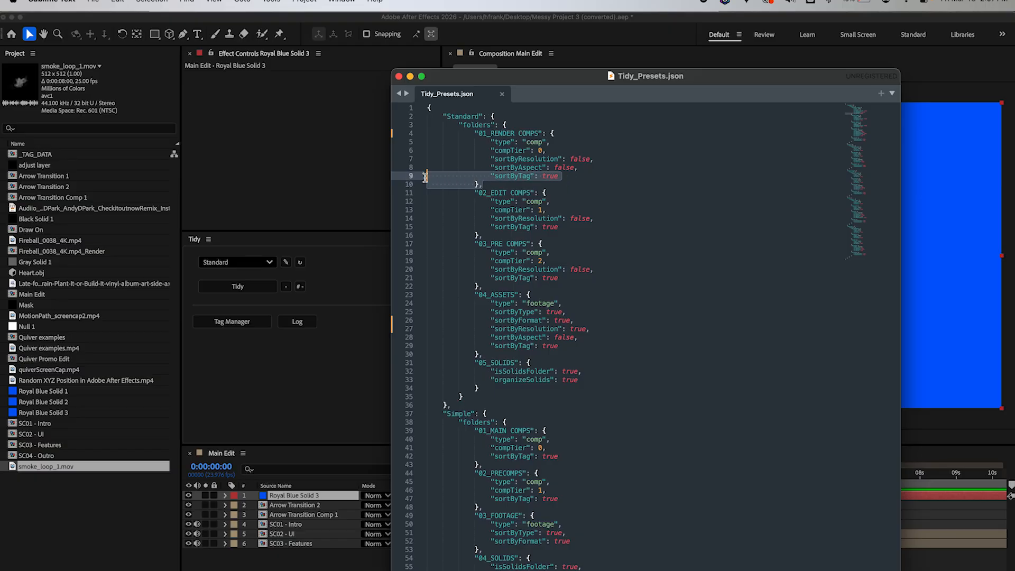
click(551, 209)
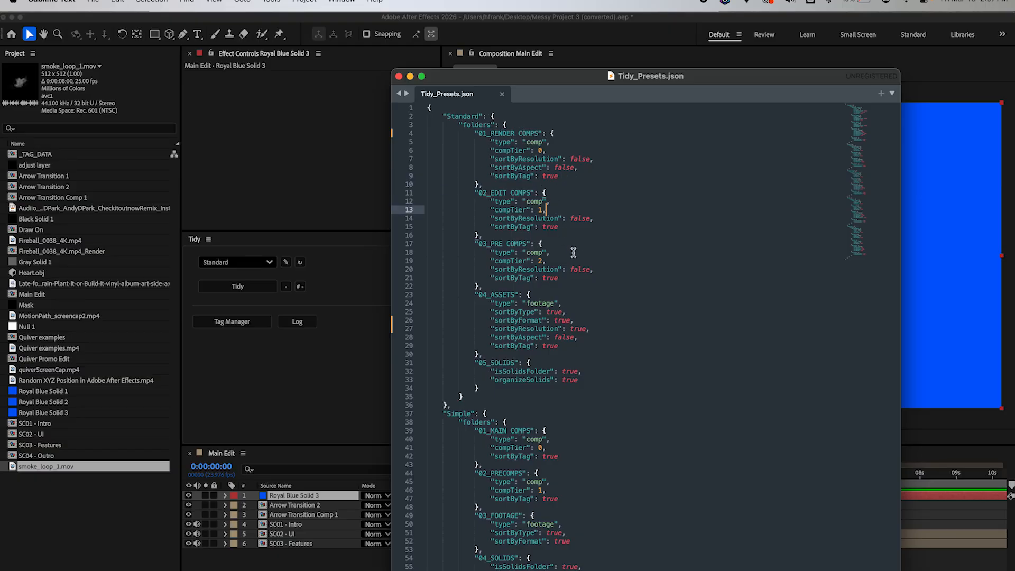
scroll(574, 253, down, 3)
scroll(560, 286, up, 2)
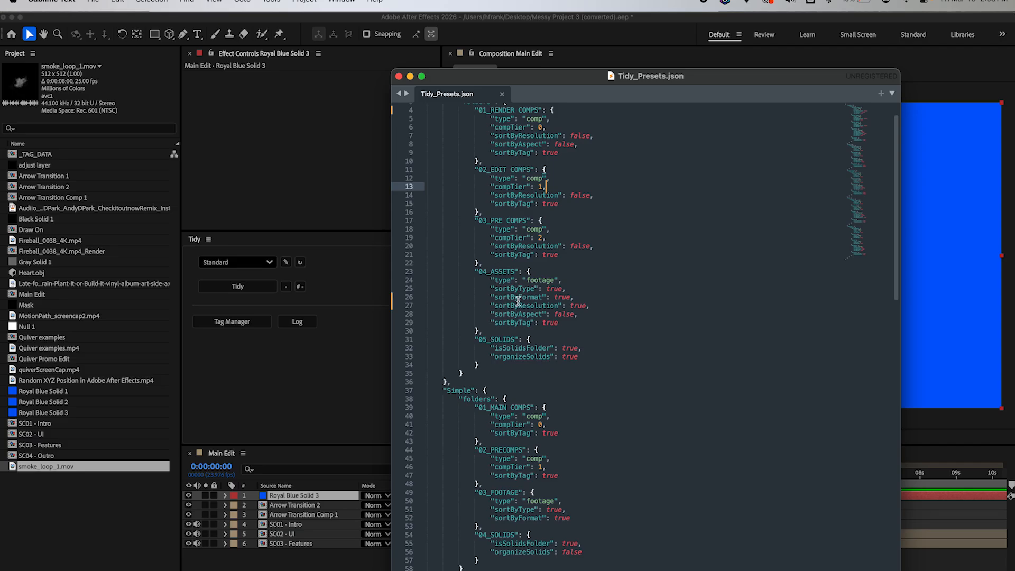
Return to After Effects and organize the project with Tidy's Standard preset
click(220, 181)
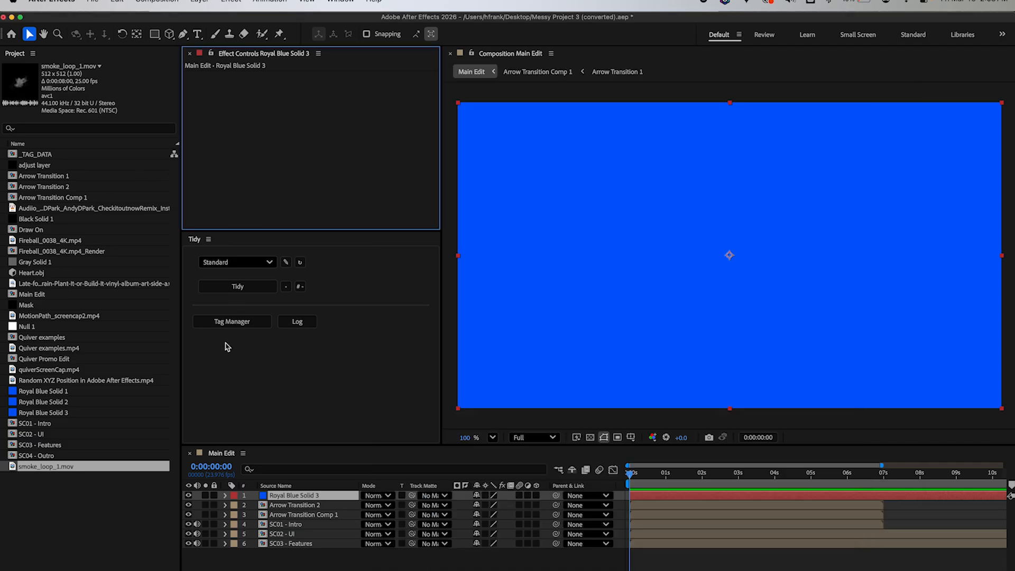
click(241, 286)
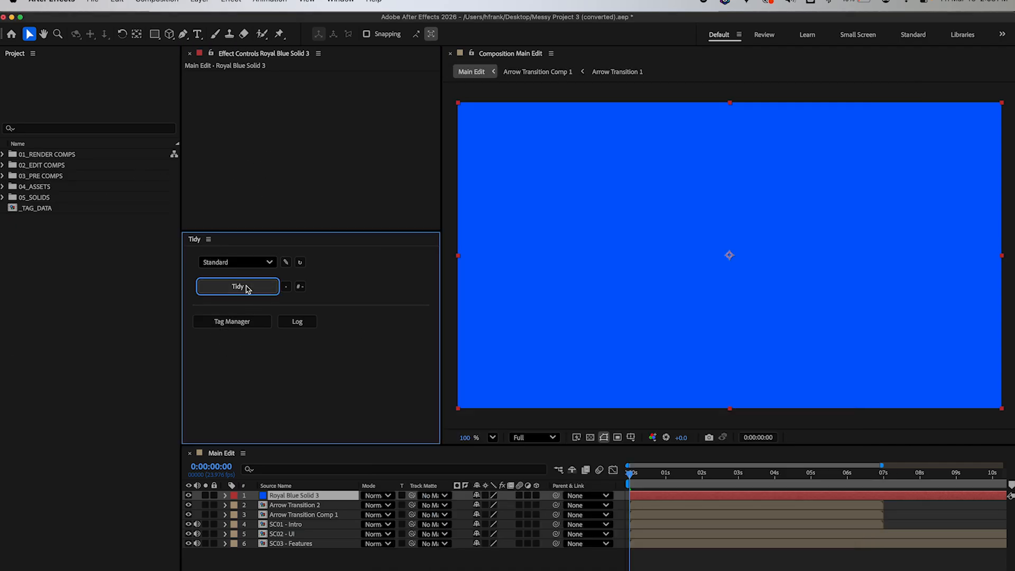
Examine the subfolders of 04_ASSETS, checking 3D and the tag folders inside VIDEO's MOV and MP4 folders
click(61, 188)
key(Right)
key(Down)
key(Right)
key(Down)
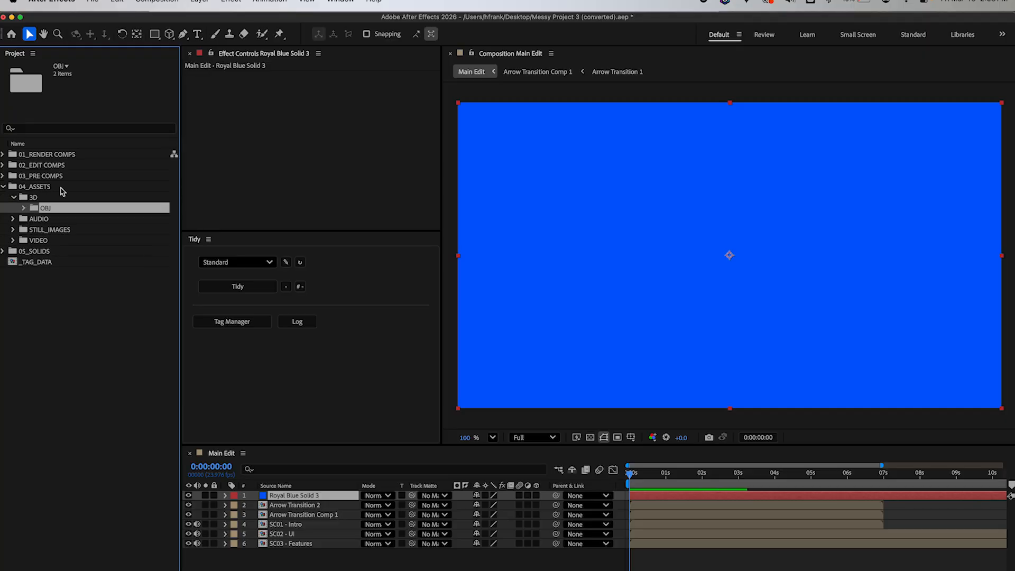
key(Left)
key(Left)
key(Down)
key(Down)
key(Down)
key(Right)
key(Down)
key(Right)
key(Down)
key(Down)
key(Right)
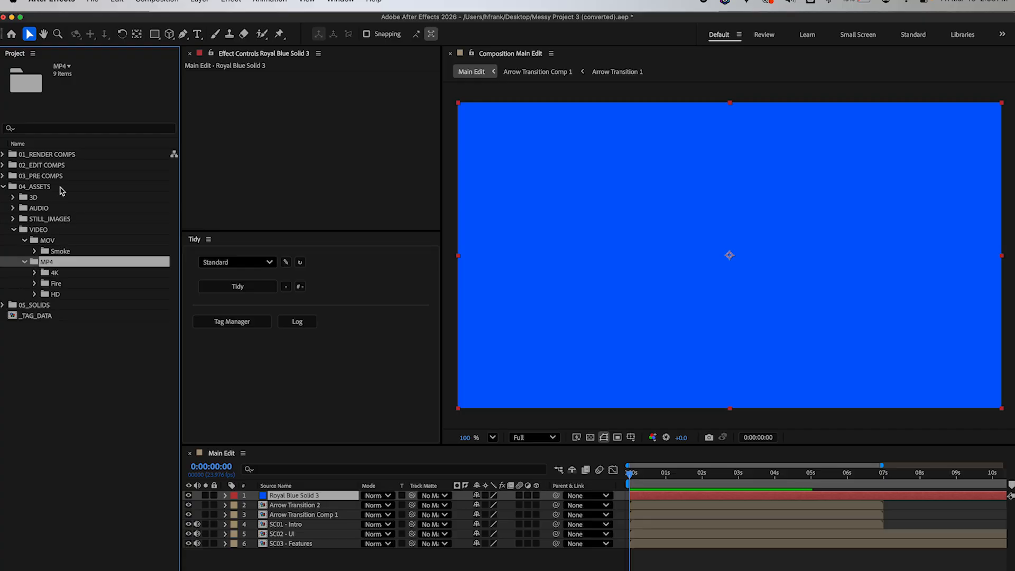
Switch to Sublime Text and set sortByFormat to false for 04_ASSETS in the Standard preset of Tidy_Presets.json
key(super+Tab)
scroll(541, 221, up, 2)
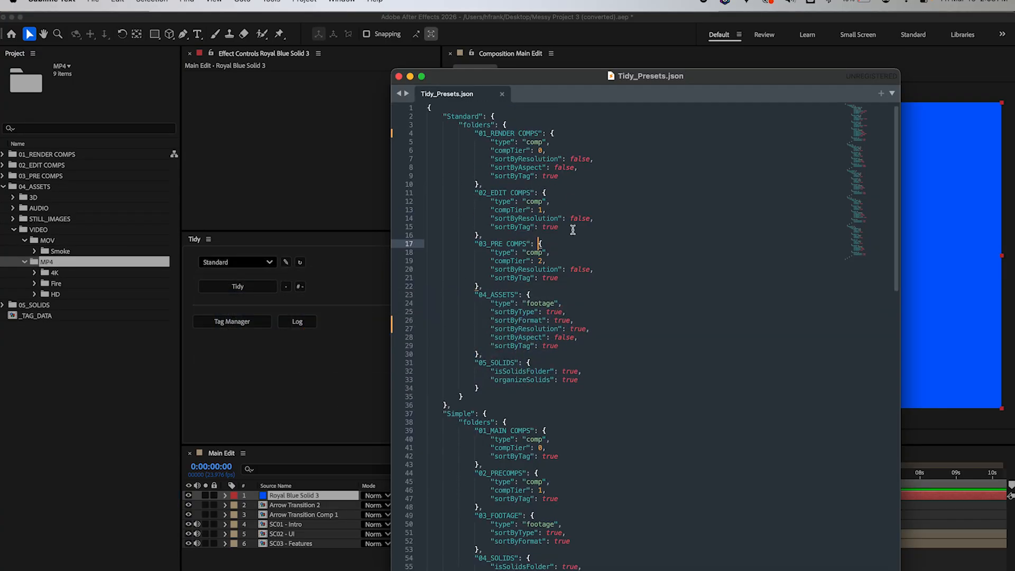
double_click(562, 321)
text(false)
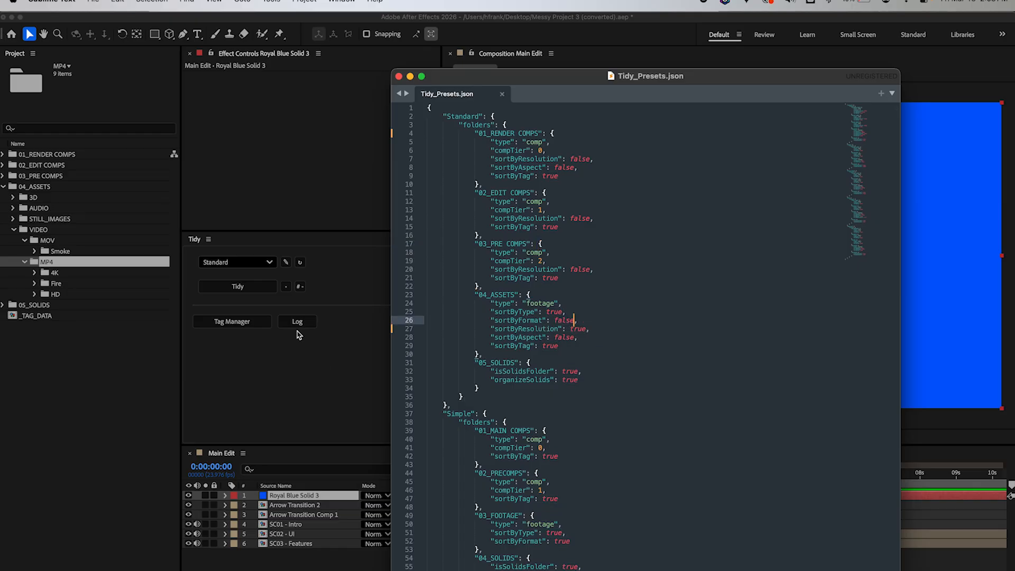
Back in After Effects, reload Tidy's presets and organize the project again with the Standard preset
click(302, 263)
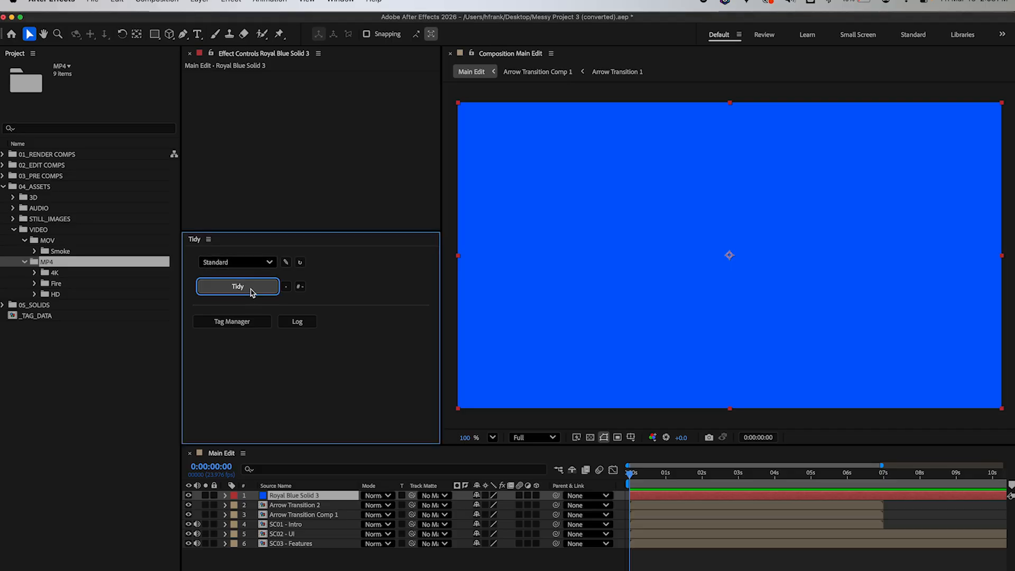
click(252, 292)
Expand 04_ASSETS and its VIDEO folder to examine how the MOV and MP4 footage is sorted
double_click(87, 188)
key(Down)
key(Down)
key(Down)
key(Down)
key(Right)
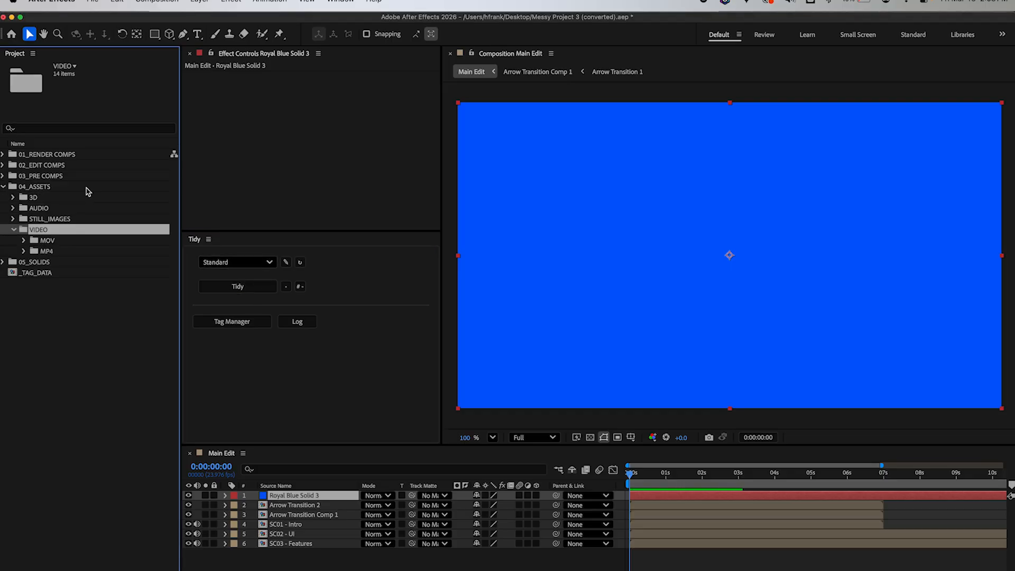
key(Down)
key(Right)
key(Down)
key(Right)
key(Down)
key(Down)
key(Right)
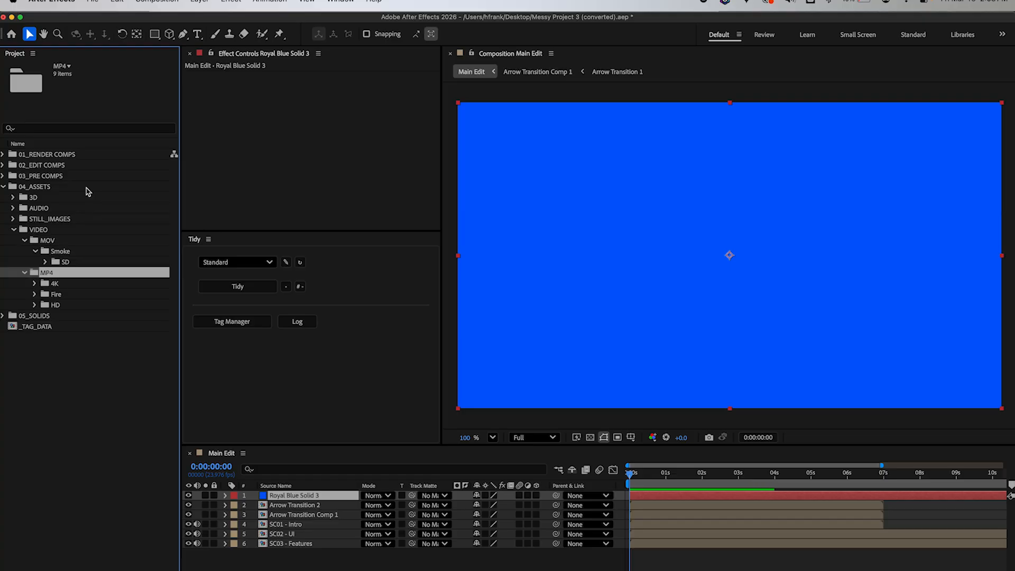
Expand the Fire tag folder inside MP4 to examine how its footage is sorted
key(Down)
key(Down)
key(Right)
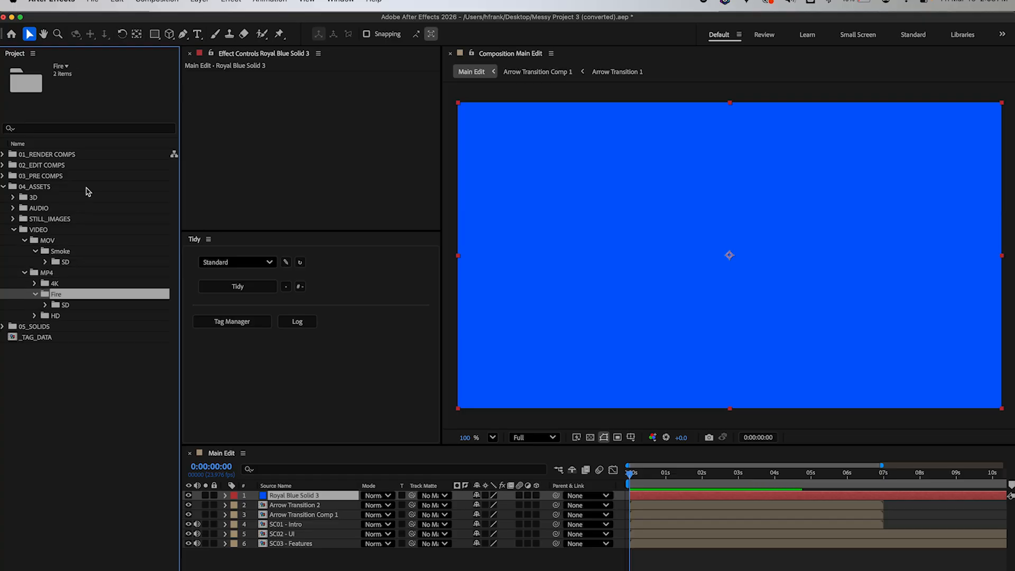
Switch to Sublime Text, set sortByResolution to false for 04_ASSETS in the Standard preset of Tidy_Presets.json, and save the file
key(super+Tab)
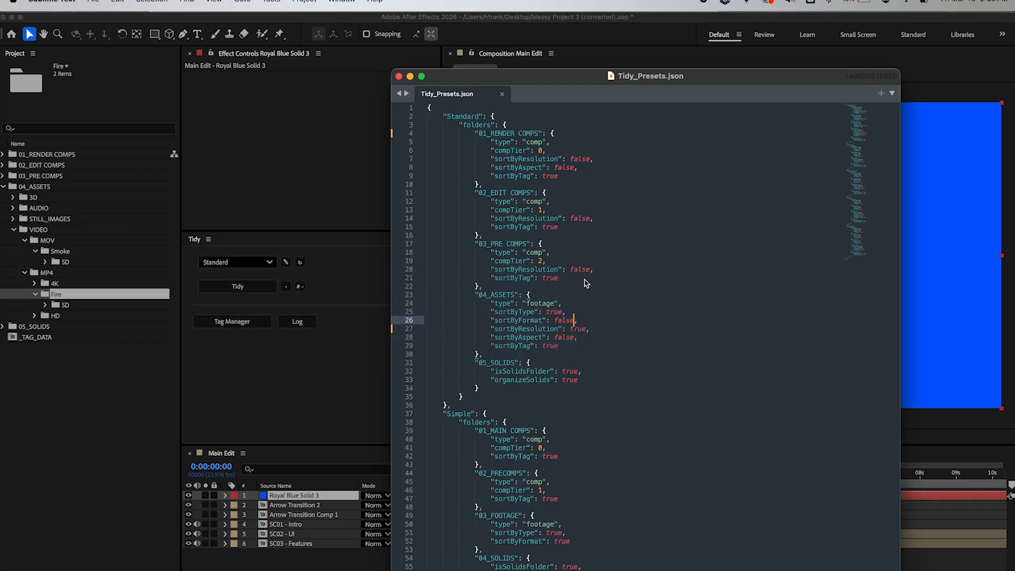
double_click(582, 329)
text(false)
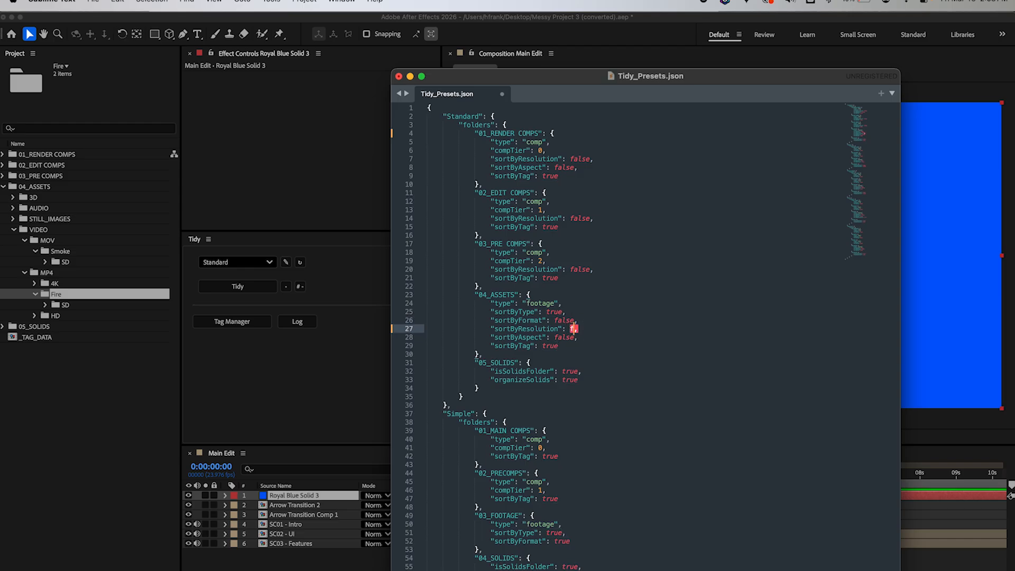
key(super+s)
Return to After Effects, reload Tidy's presets and organize the project with the Standard preset
click(358, 288)
click(300, 263)
click(255, 290)
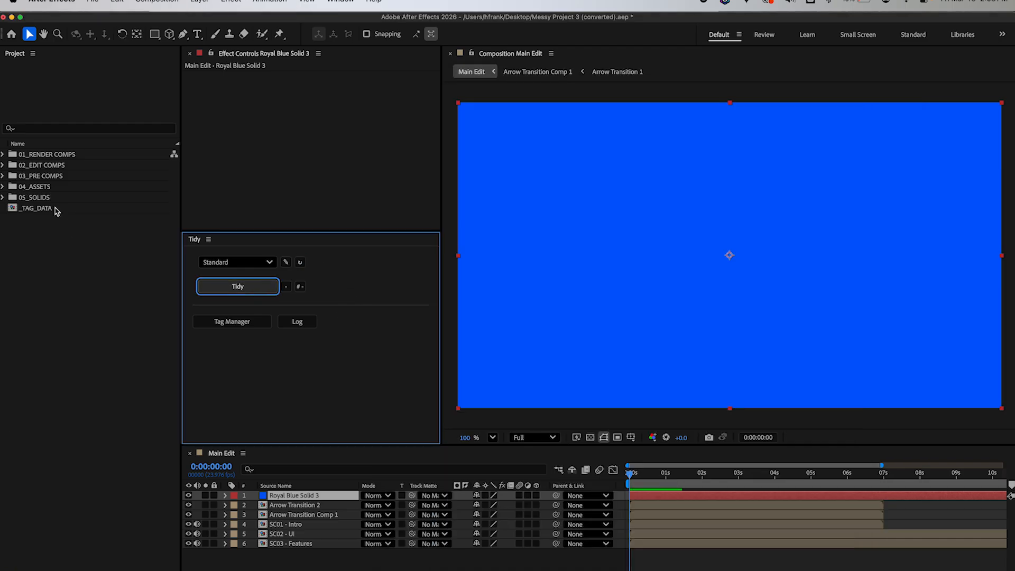
Expand 04_ASSETS and its VIDEO folder to examine the tag folders and untagged clips
click(54, 187)
key(Right)
key(Down)
key(Down)
key(Down)
key(Down)
key(Right)
key(Down)
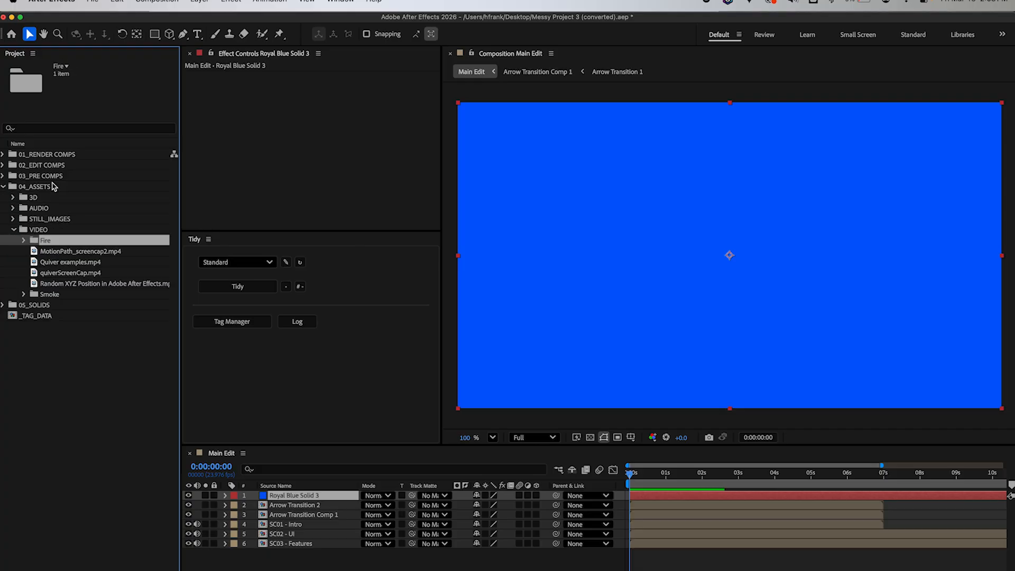
key(Down)
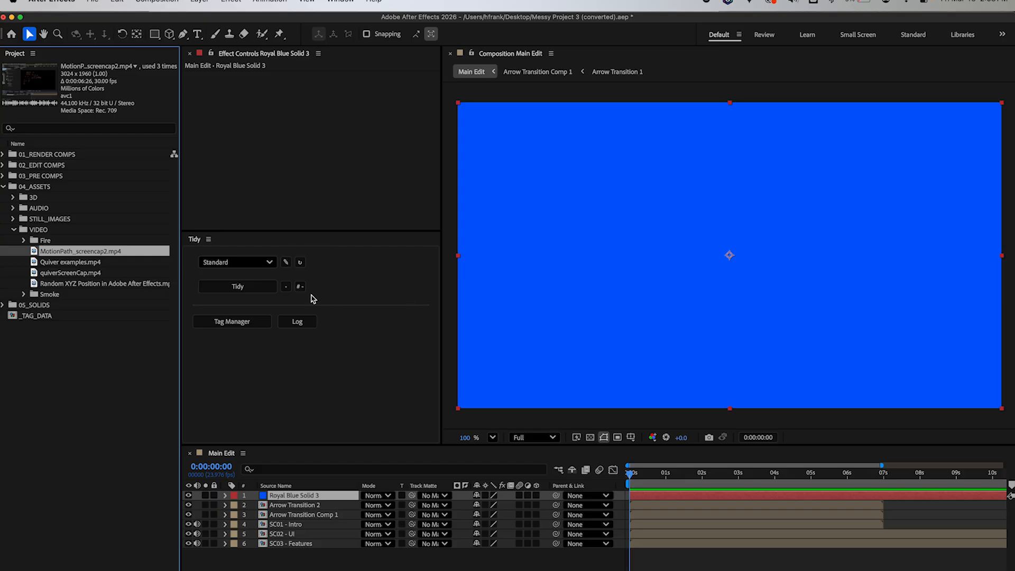
From Sublime Text, reveal Tidy_Presets.json in the ScriptUI Panels folder in Finder, check the folder's path, and return to After Effects
key(super+Tab)
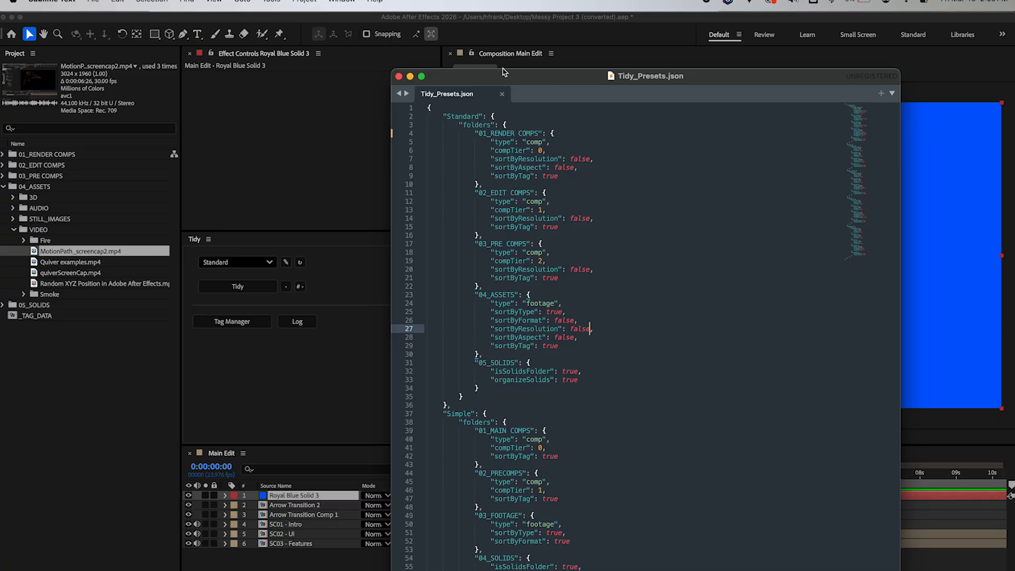
super+click(634, 77)
click(635, 88)
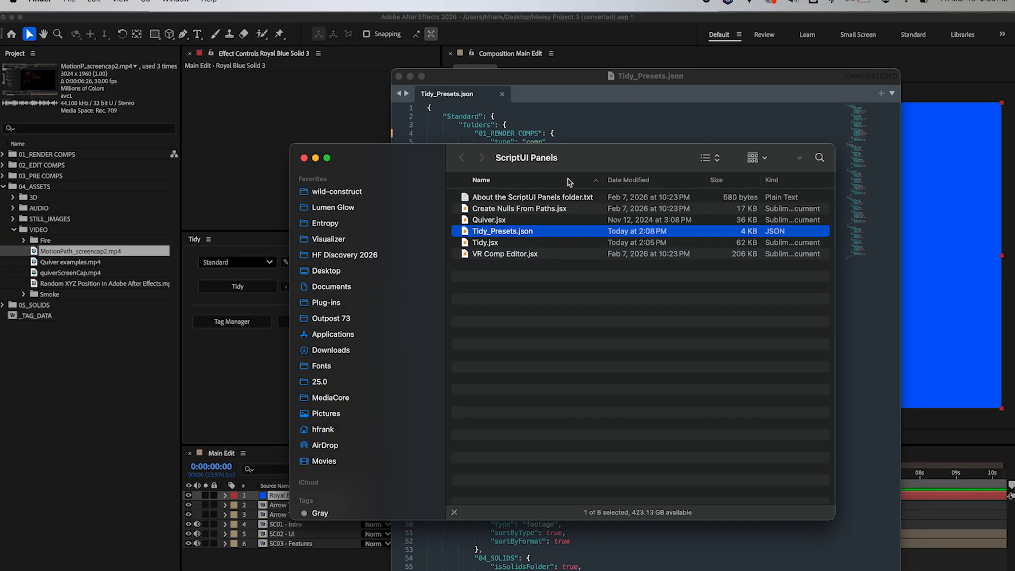
super+click(513, 159)
click(230, 87)
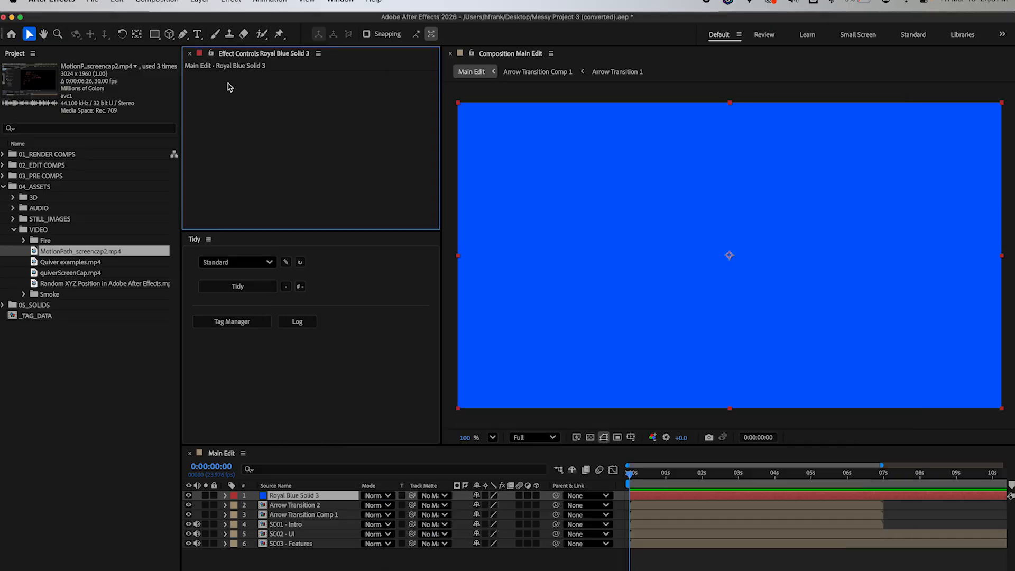
Look up Tidy.jsx among the available After Effects script panels and leave it enabled
click(270, 2)
mouse_move(341, 1)
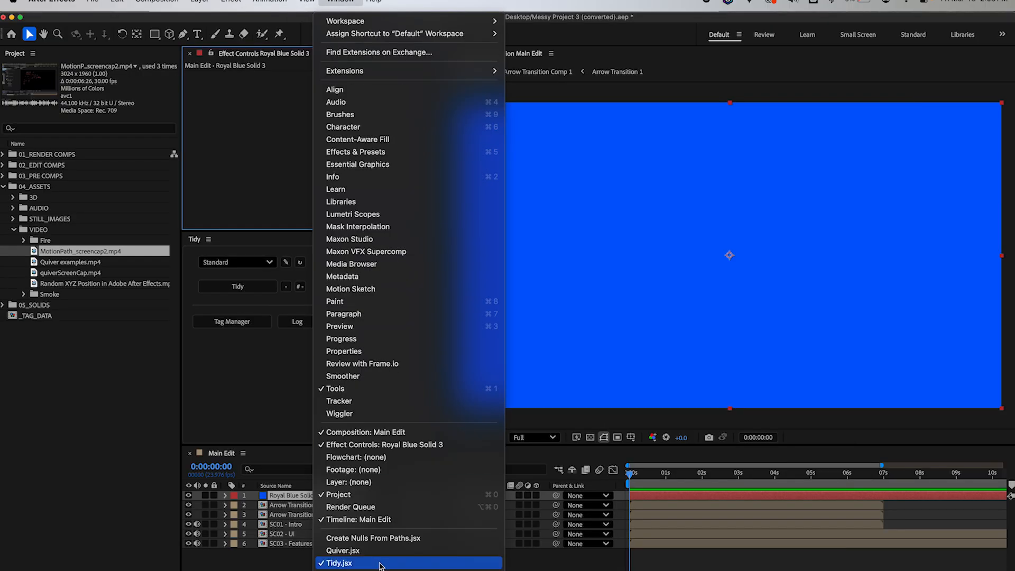
click(189, 326)
Make the Tidy panel shorter by lowering its border with the Effect Controls panel
click(255, 352)
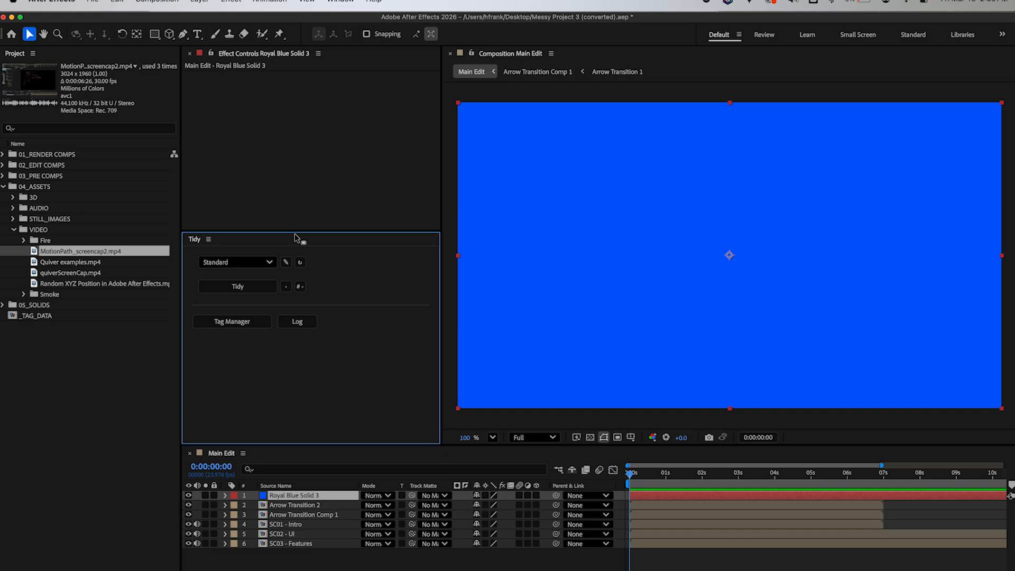
drag(299, 232, 302, 258)
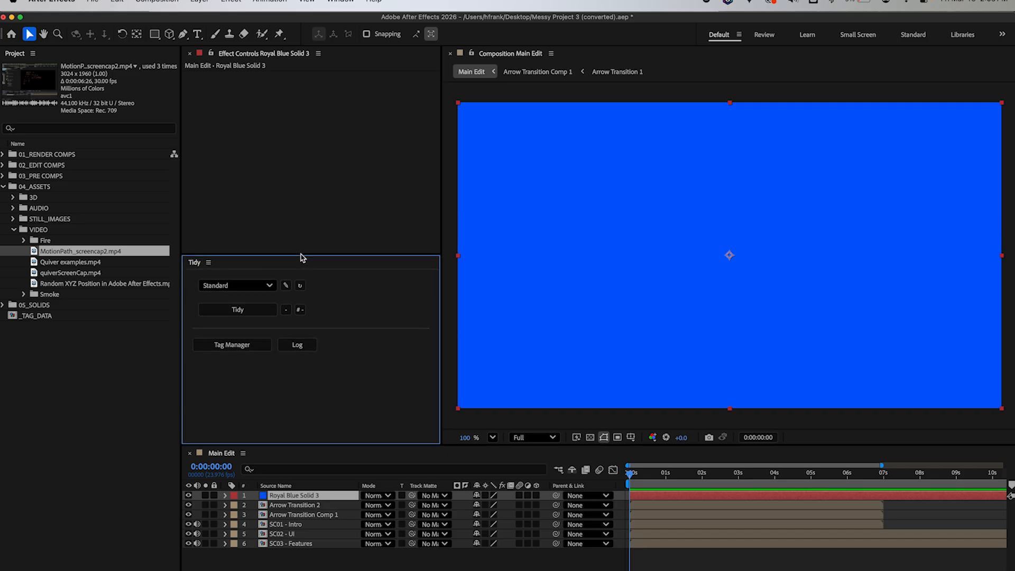